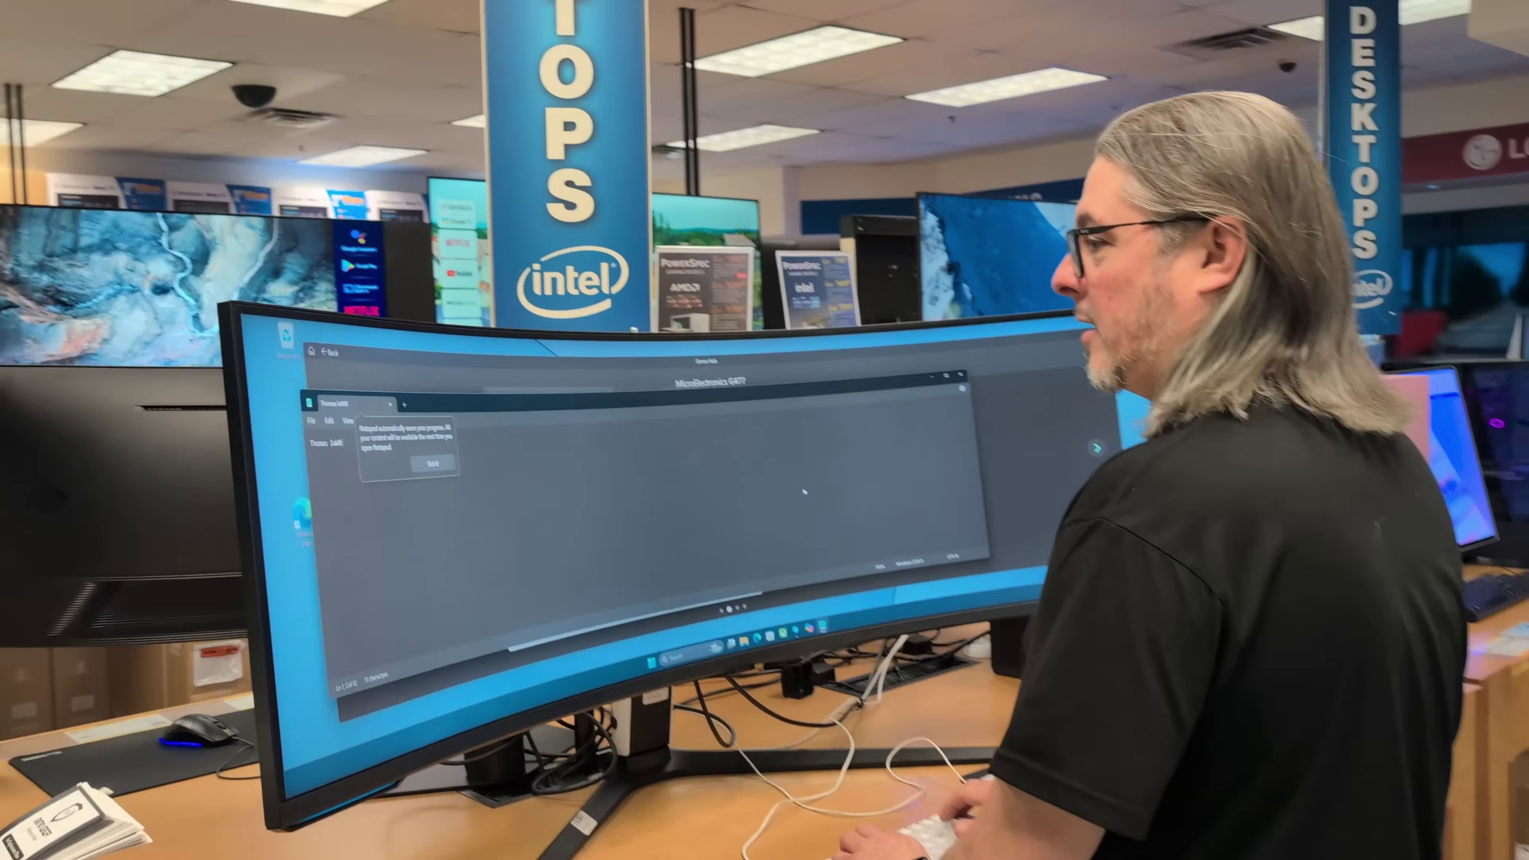
Select the ollama-models dataset in Datasets to show its details
type("<A")
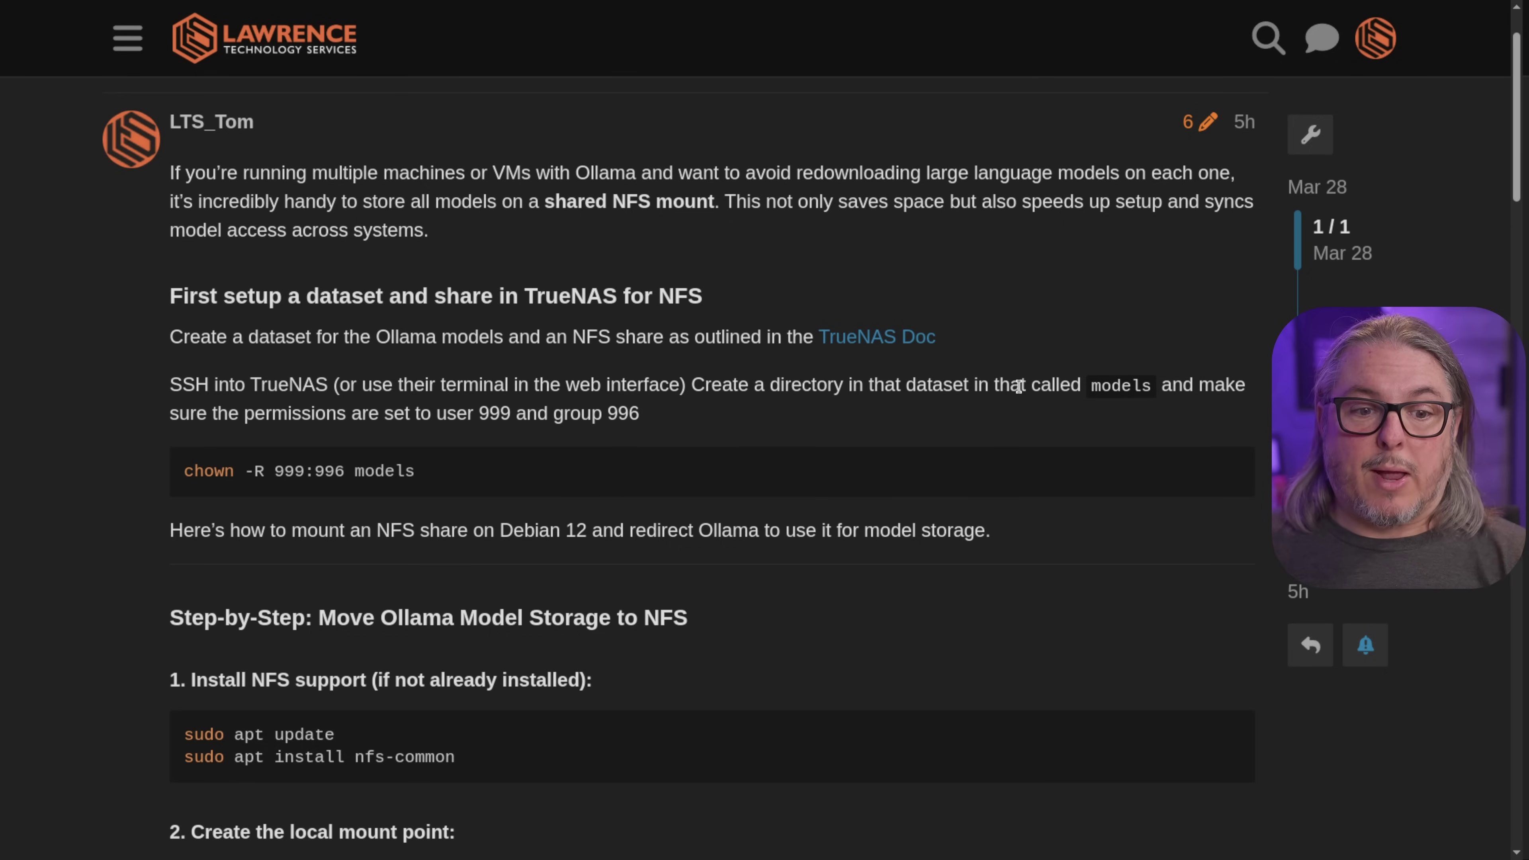
scroll(1017, 386, "down", 8)
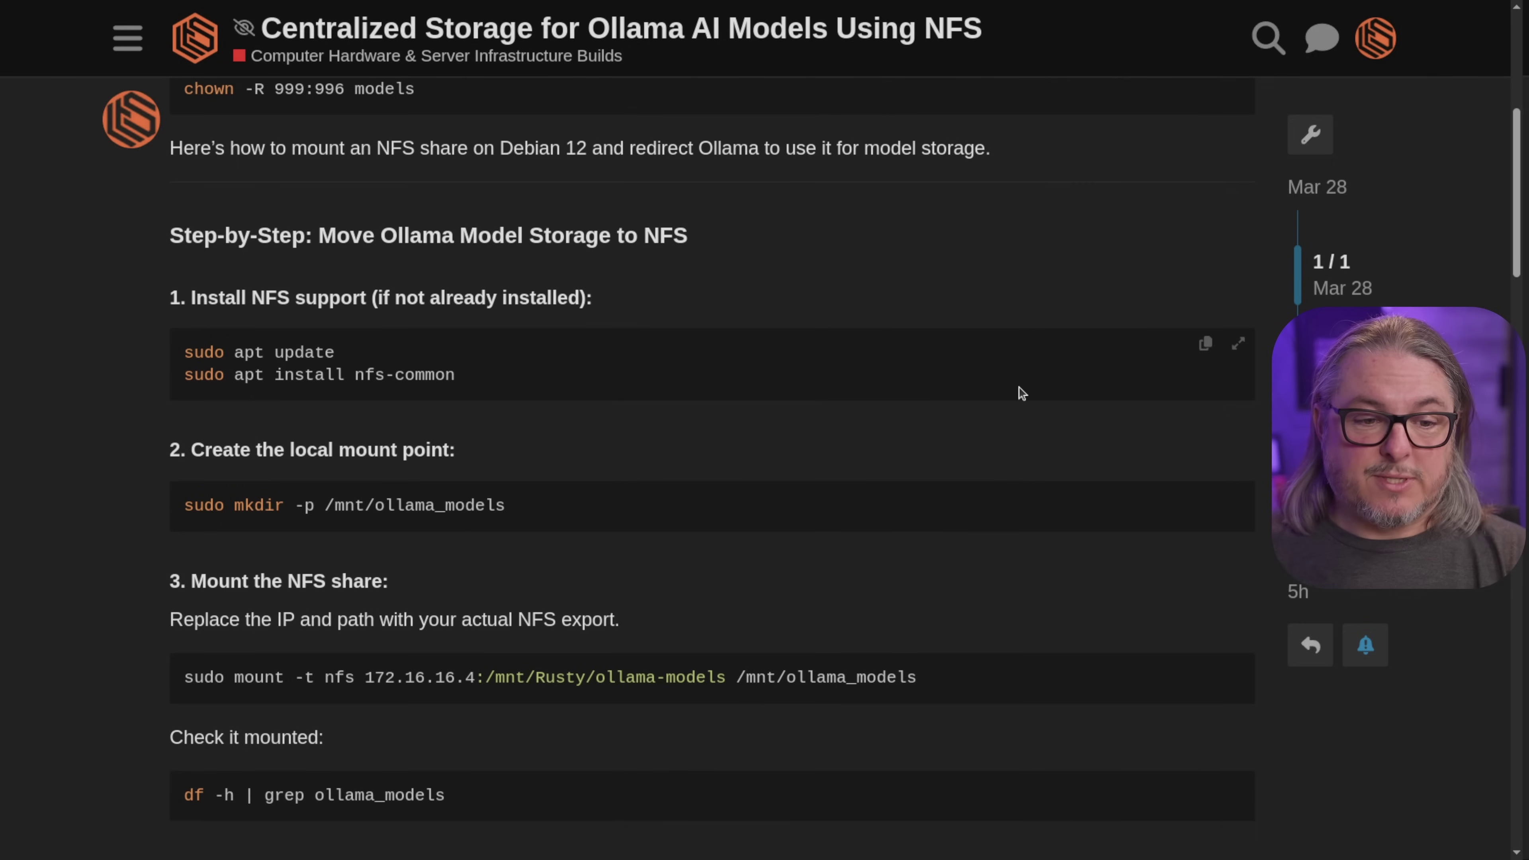
scroll(1022, 392, "down", 17)
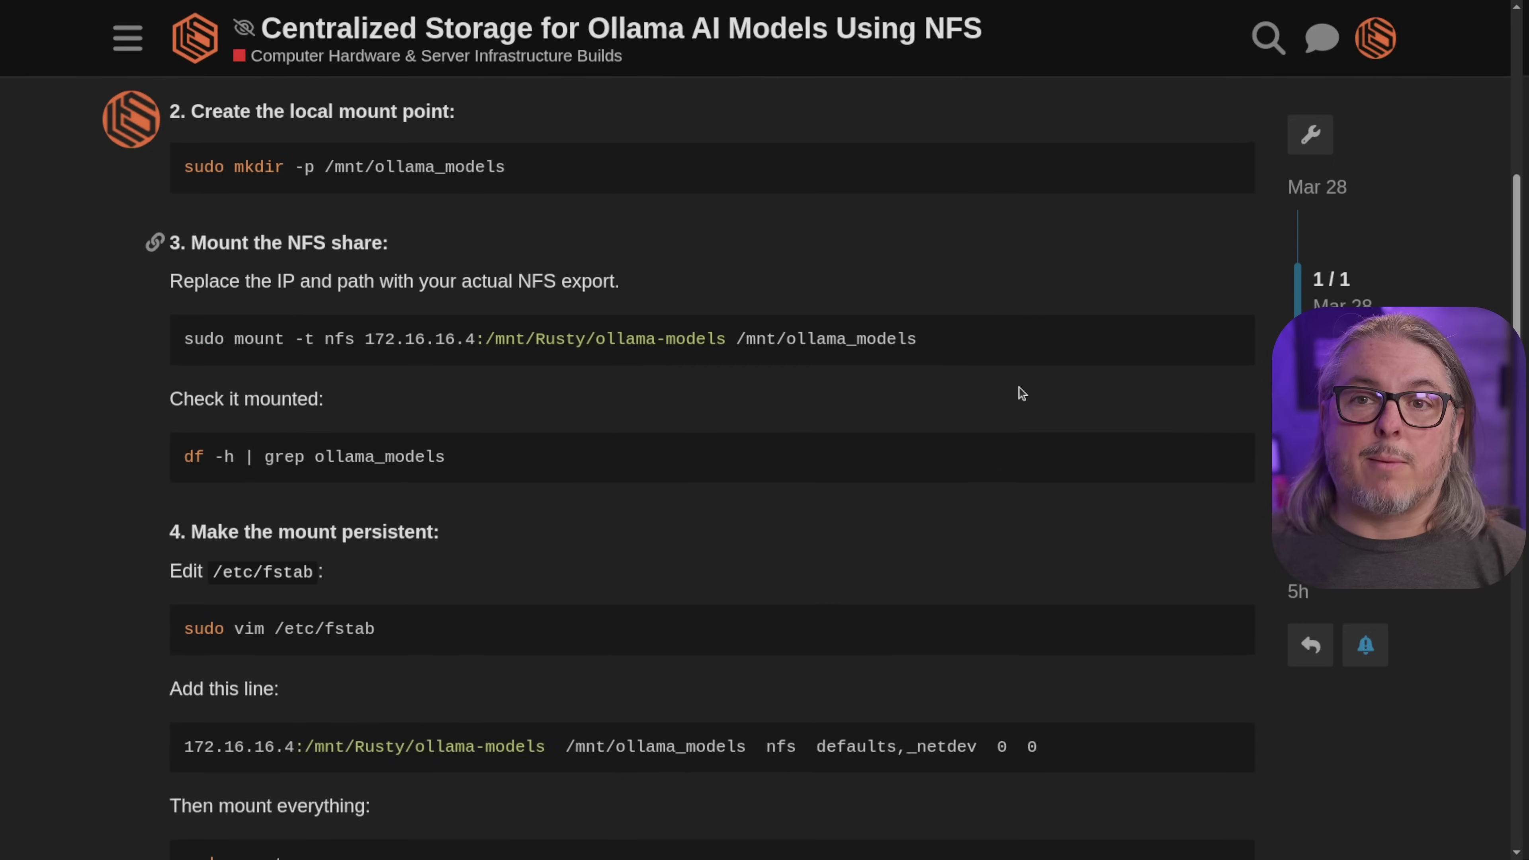
scroll(1021, 392, "down", 9)
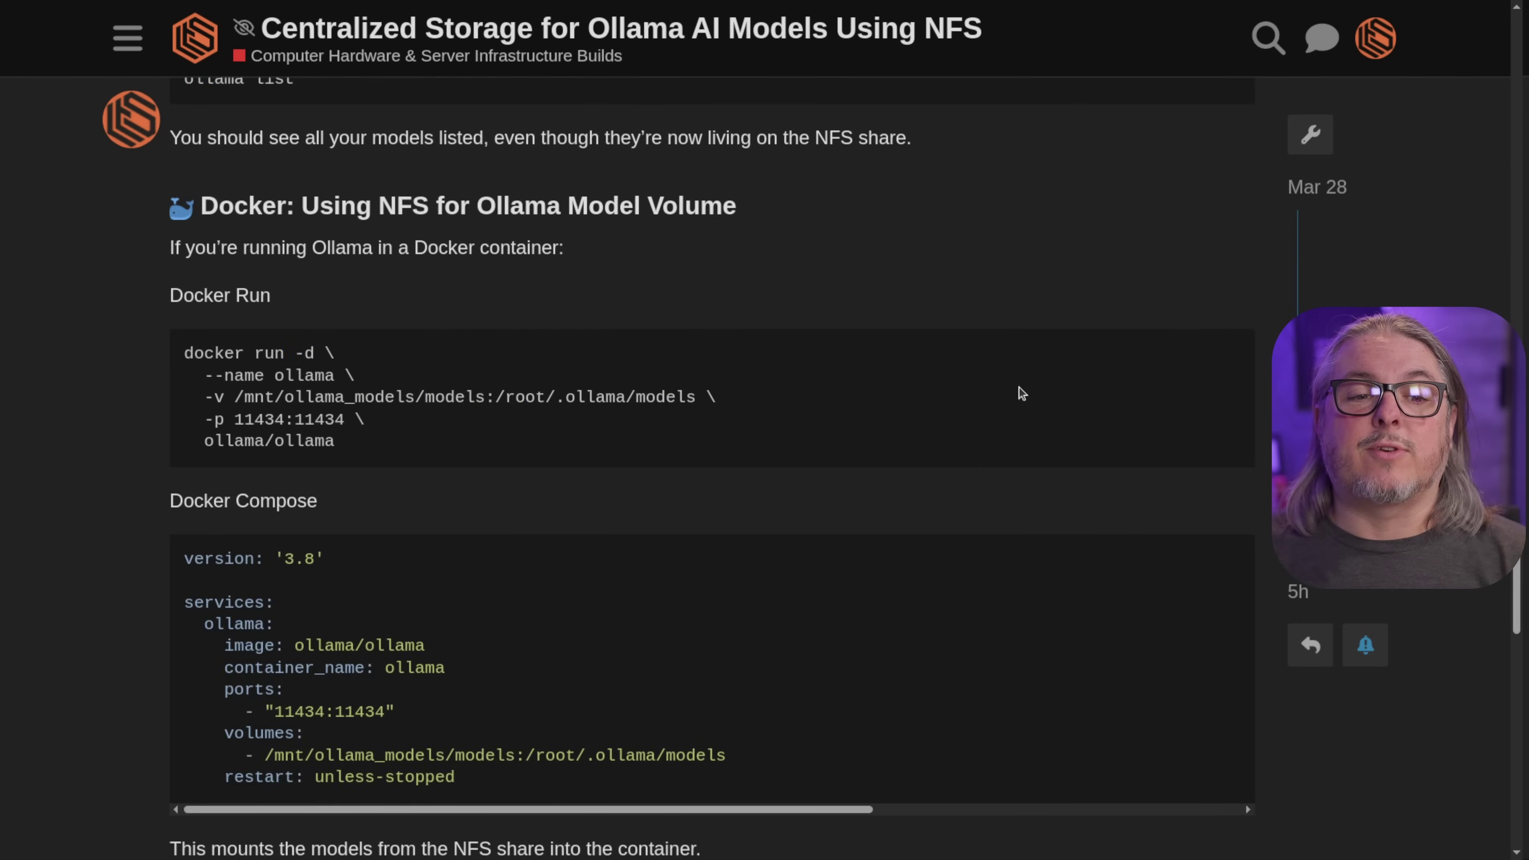
scroll(1022, 392, "up", 3)
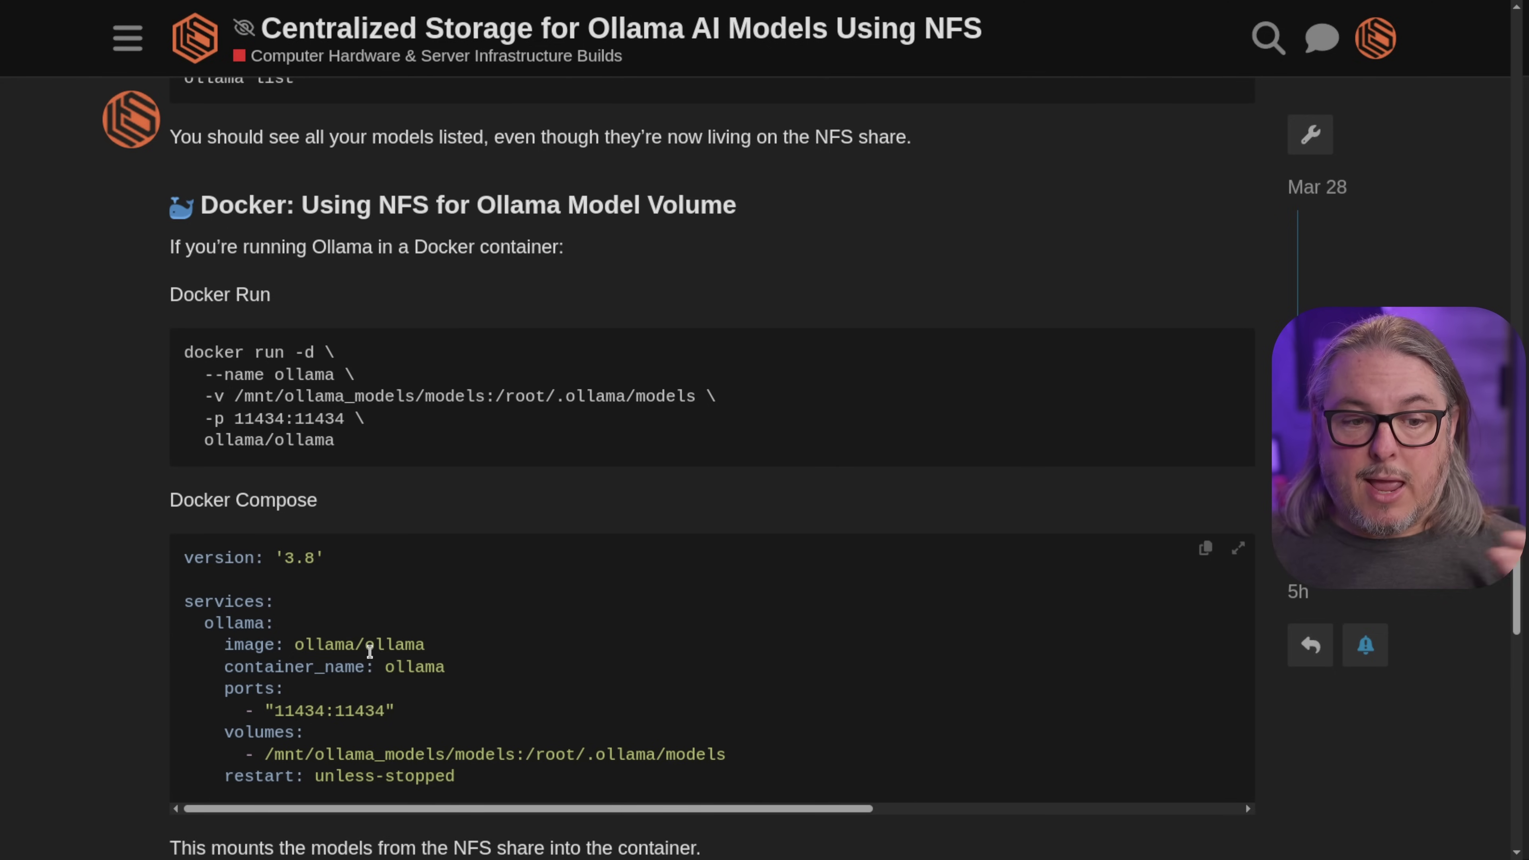
scroll(644, 717, "down", 2)
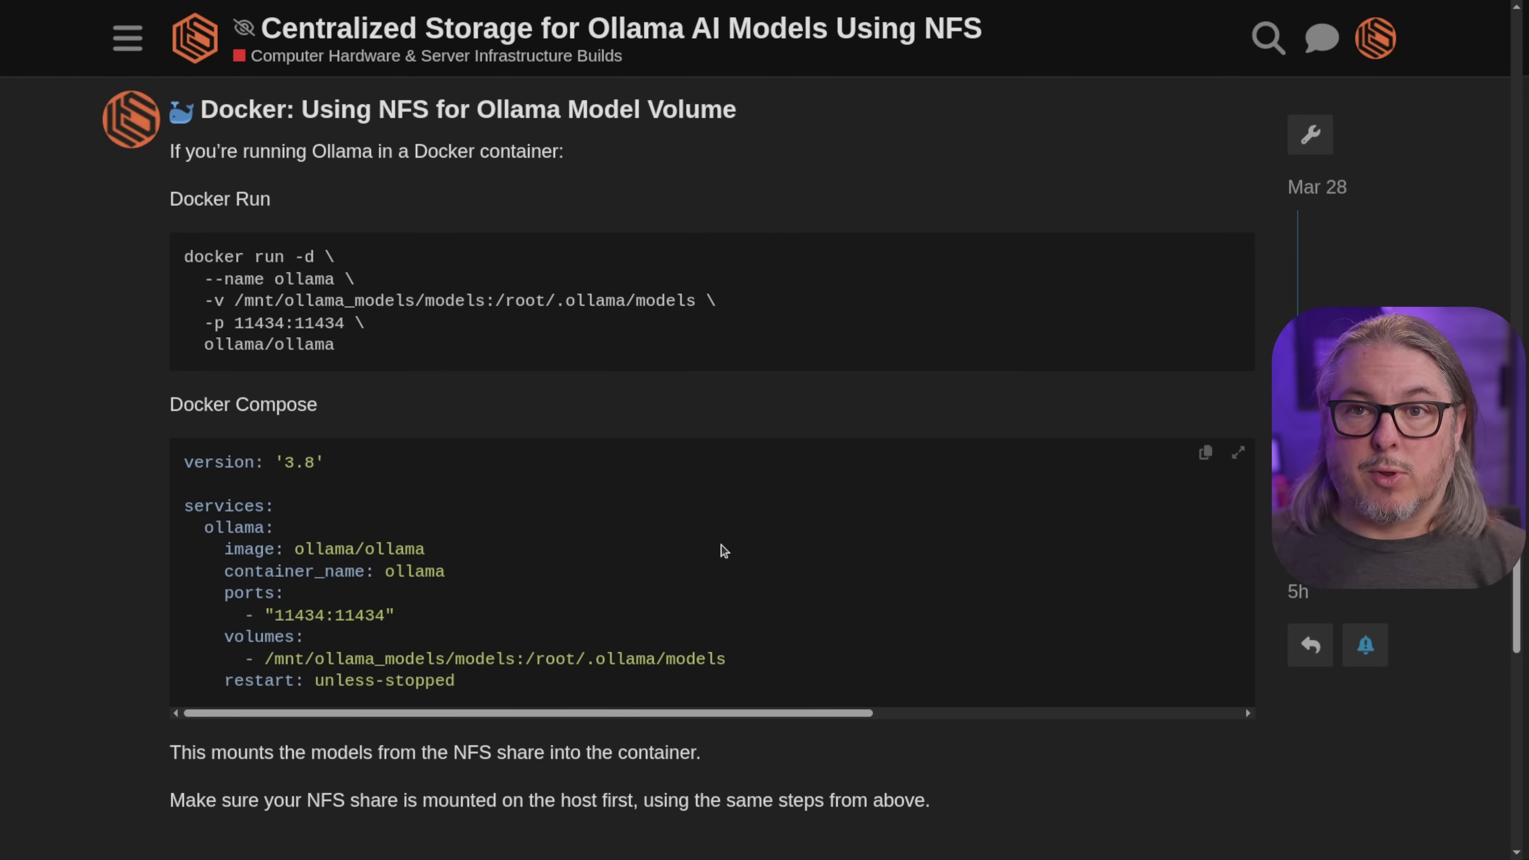
scroll(724, 550, "up", 15)
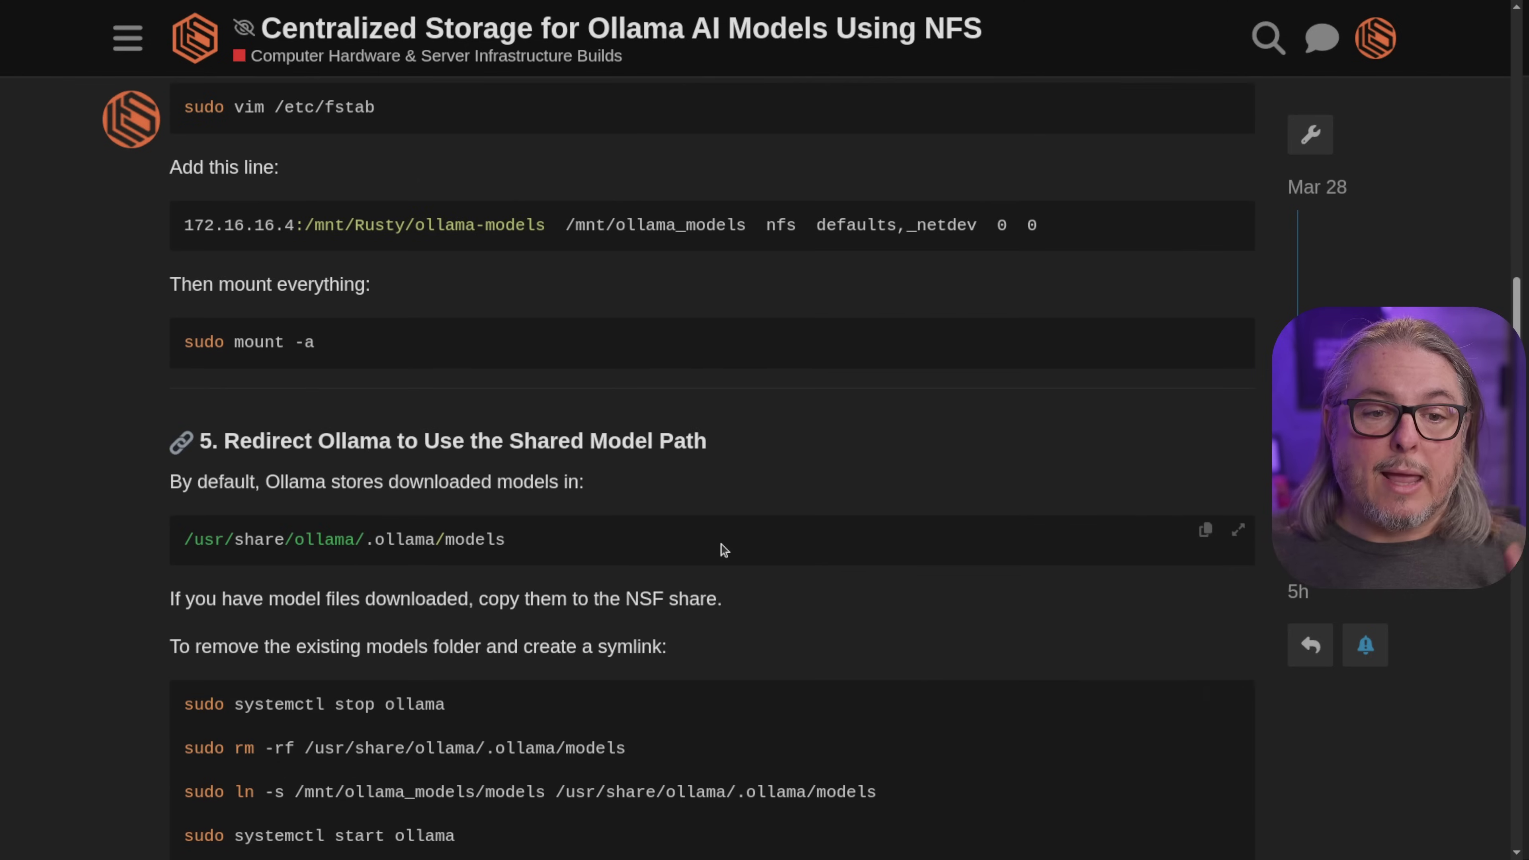
scroll(724, 550, "up", 10)
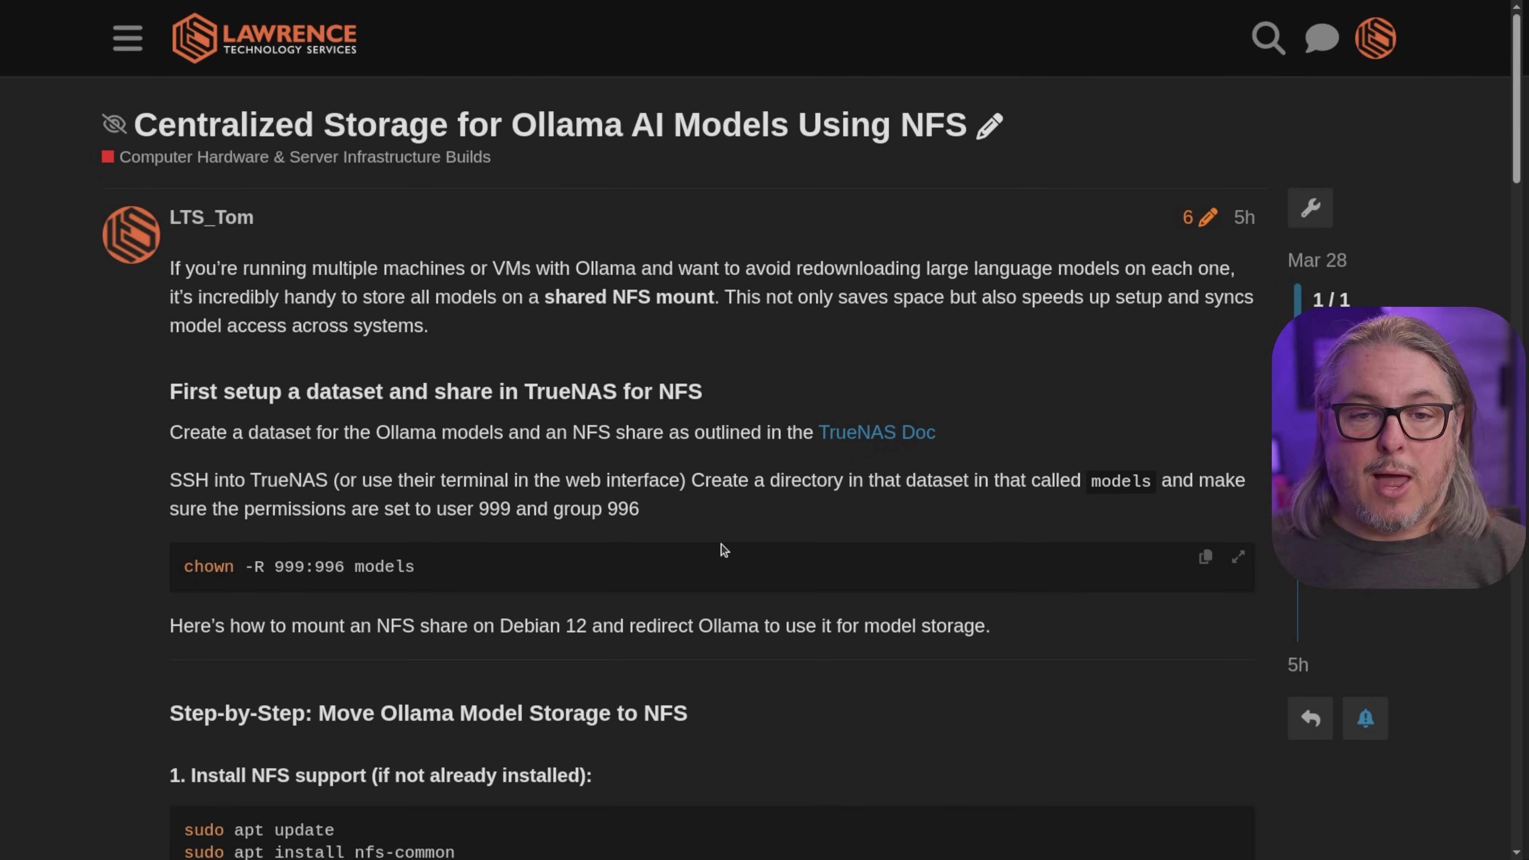
scroll(724, 550, "down", 2)
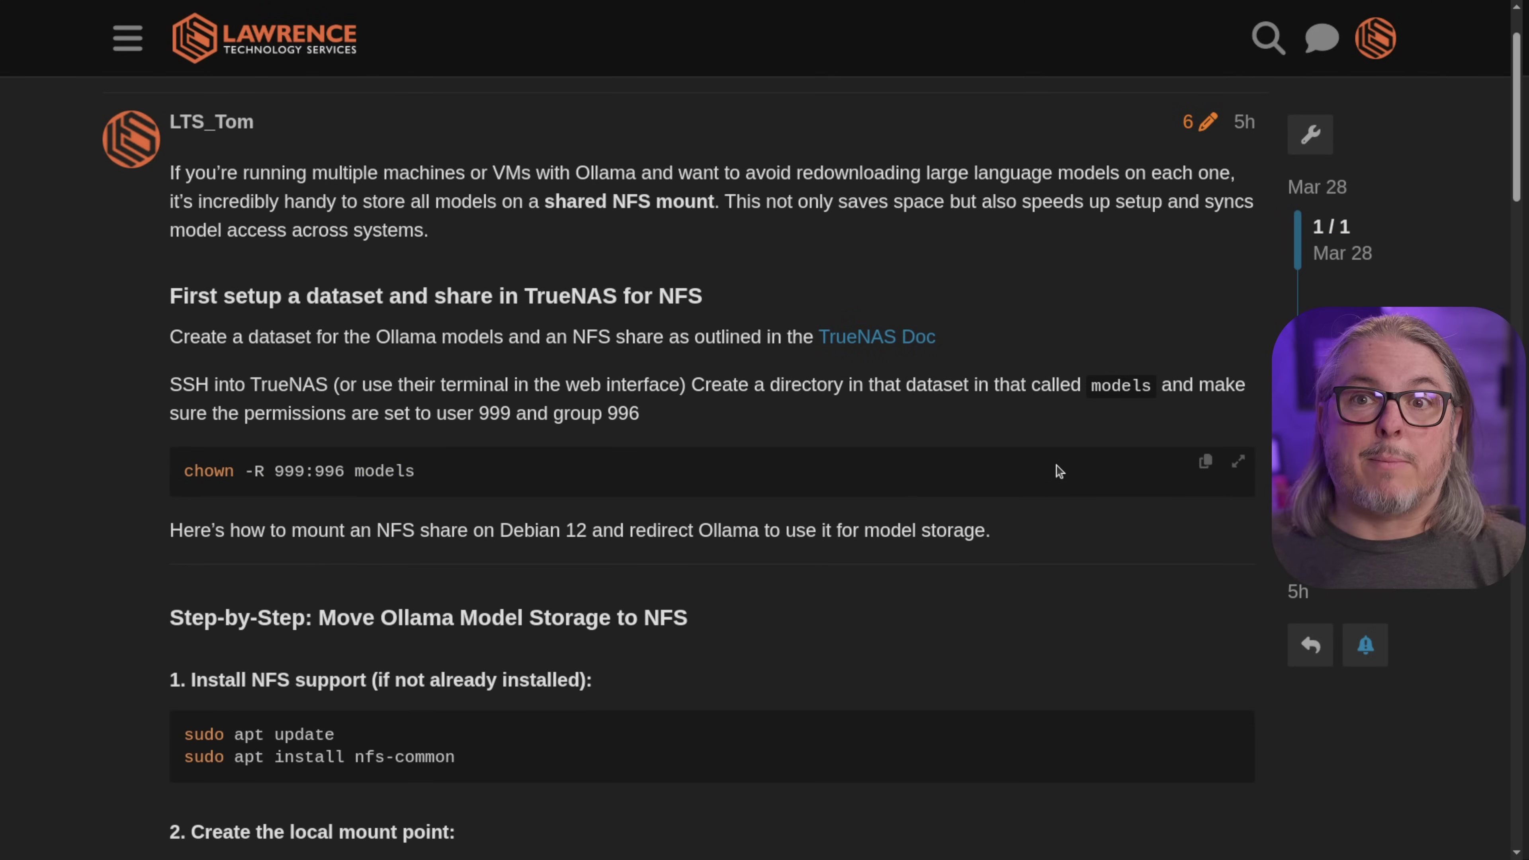
scroll(1012, 340, "up", 2)
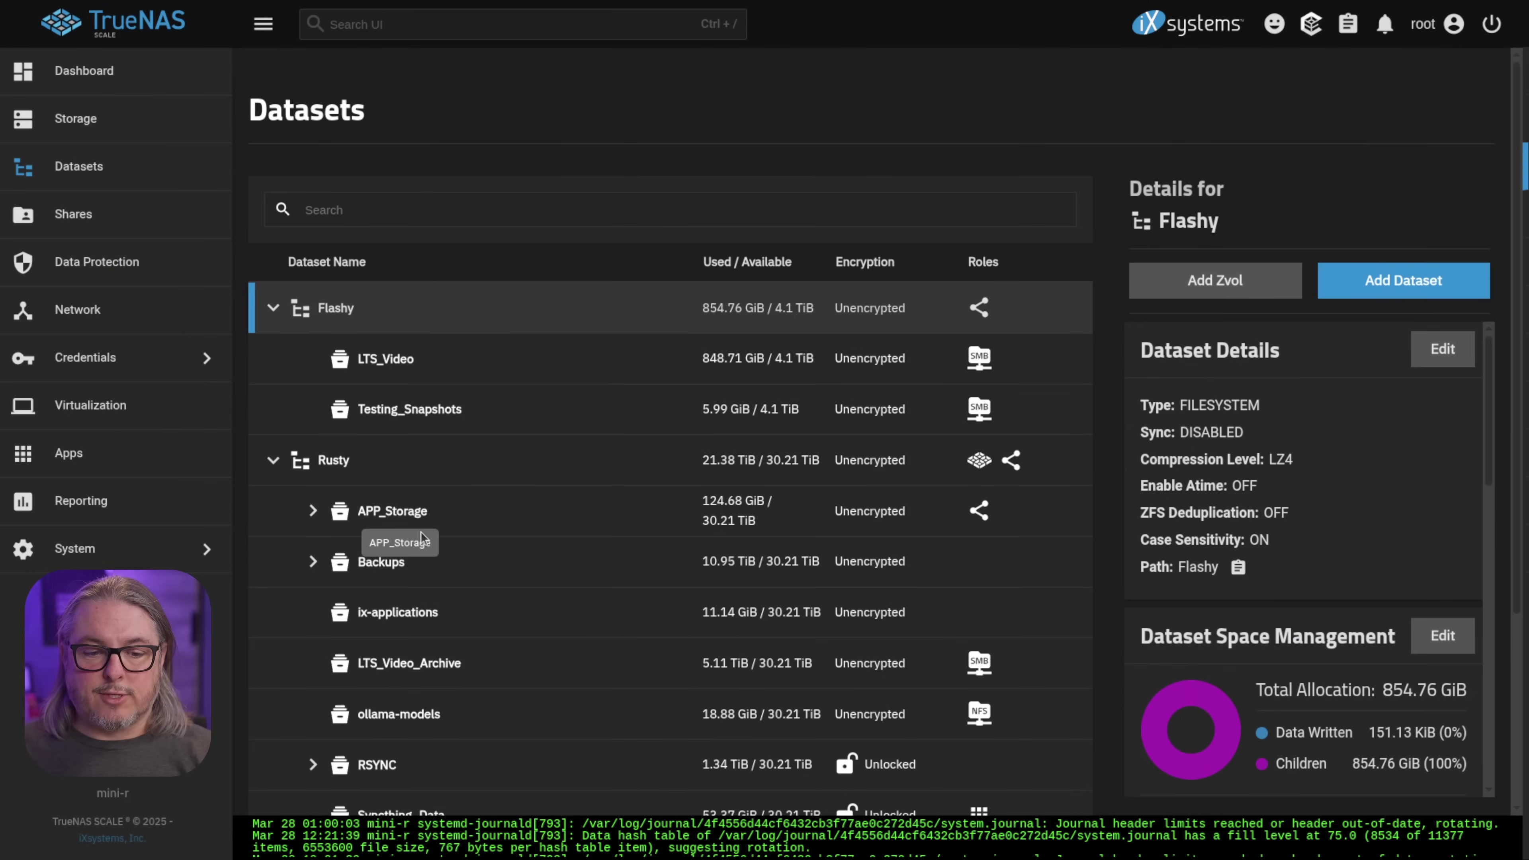
left_click(525, 730)
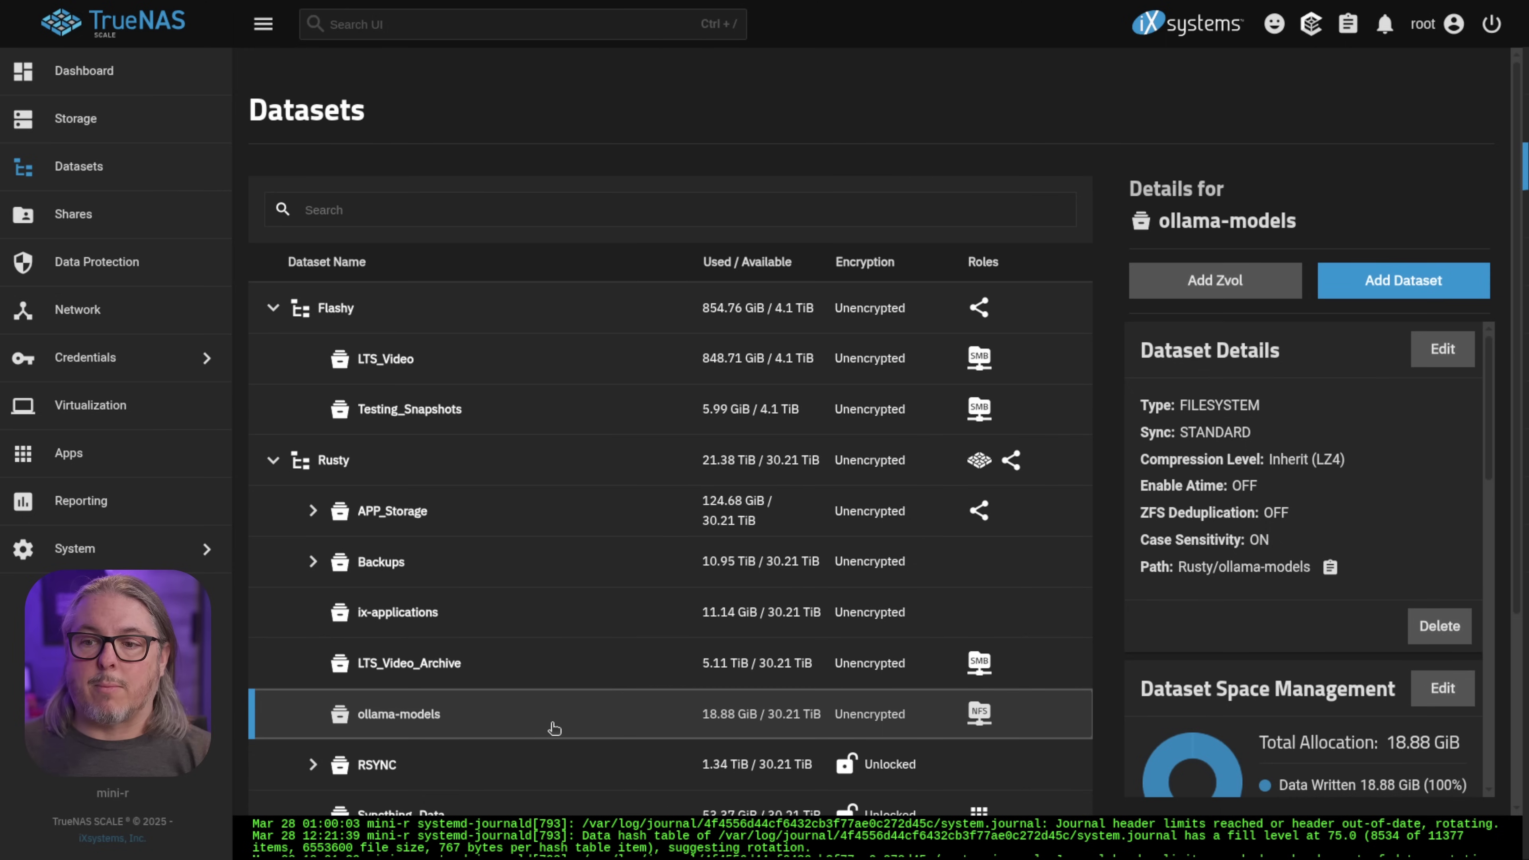
Start a child dataset named 'test', discard it unsaved, and scroll down to Permissions
left_click(1428, 281)
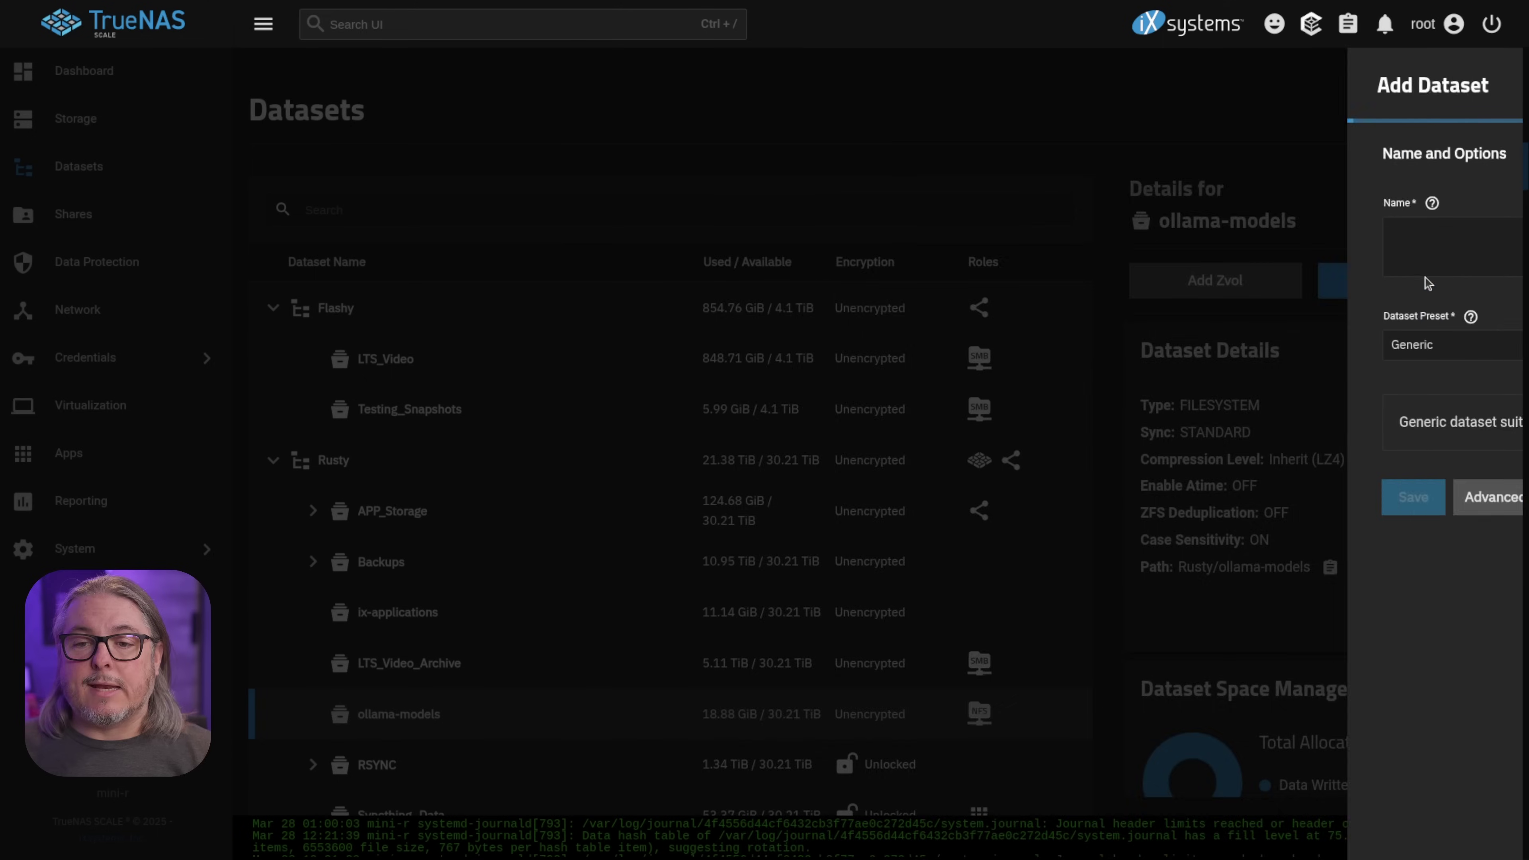
left_click(905, 236)
type("test")
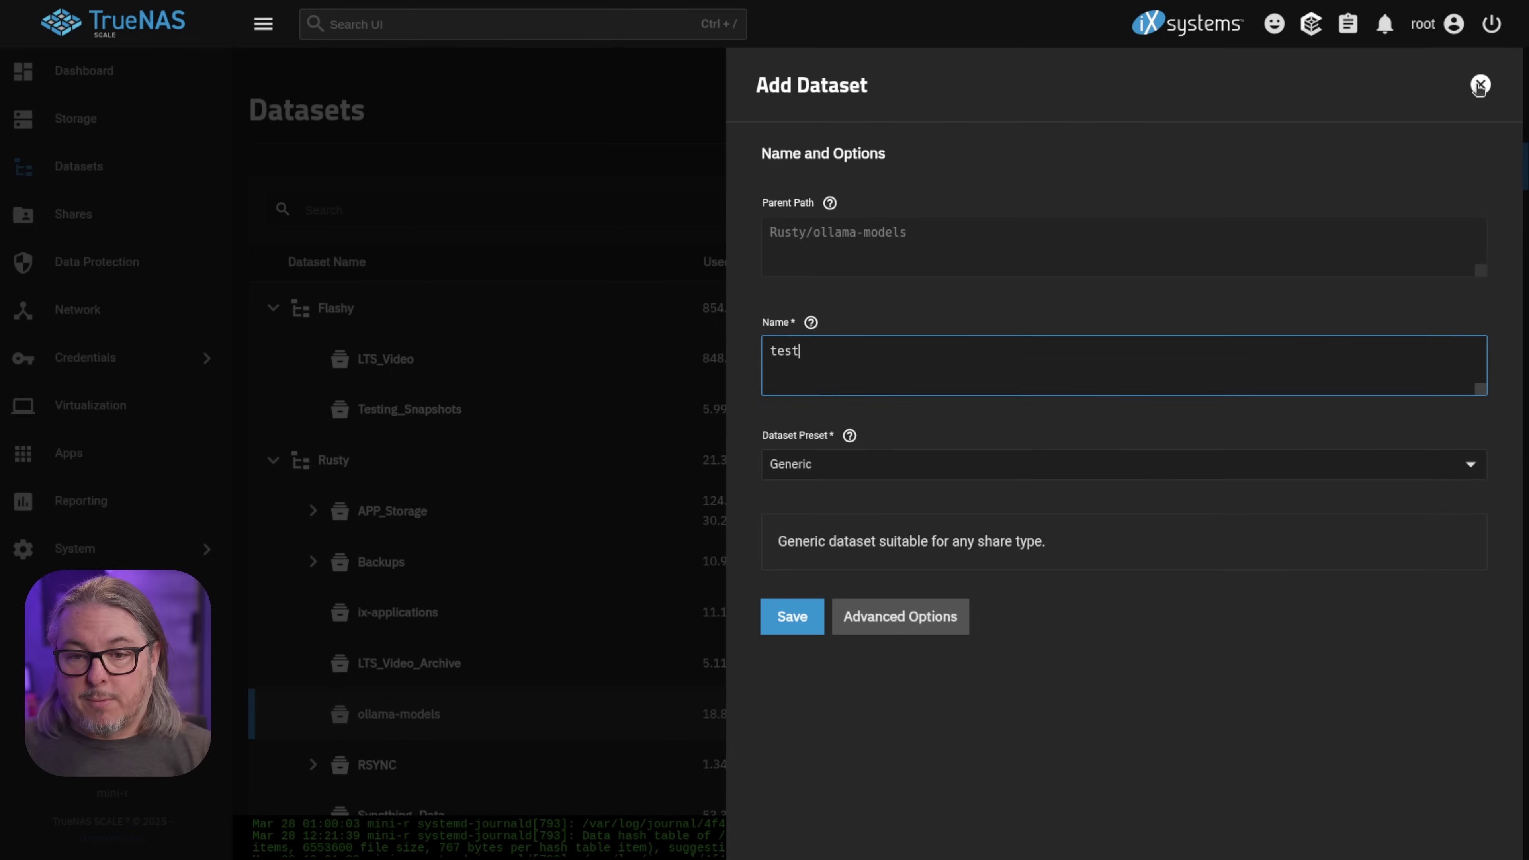
left_click(1479, 85)
scroll(545, 494, "down", 5)
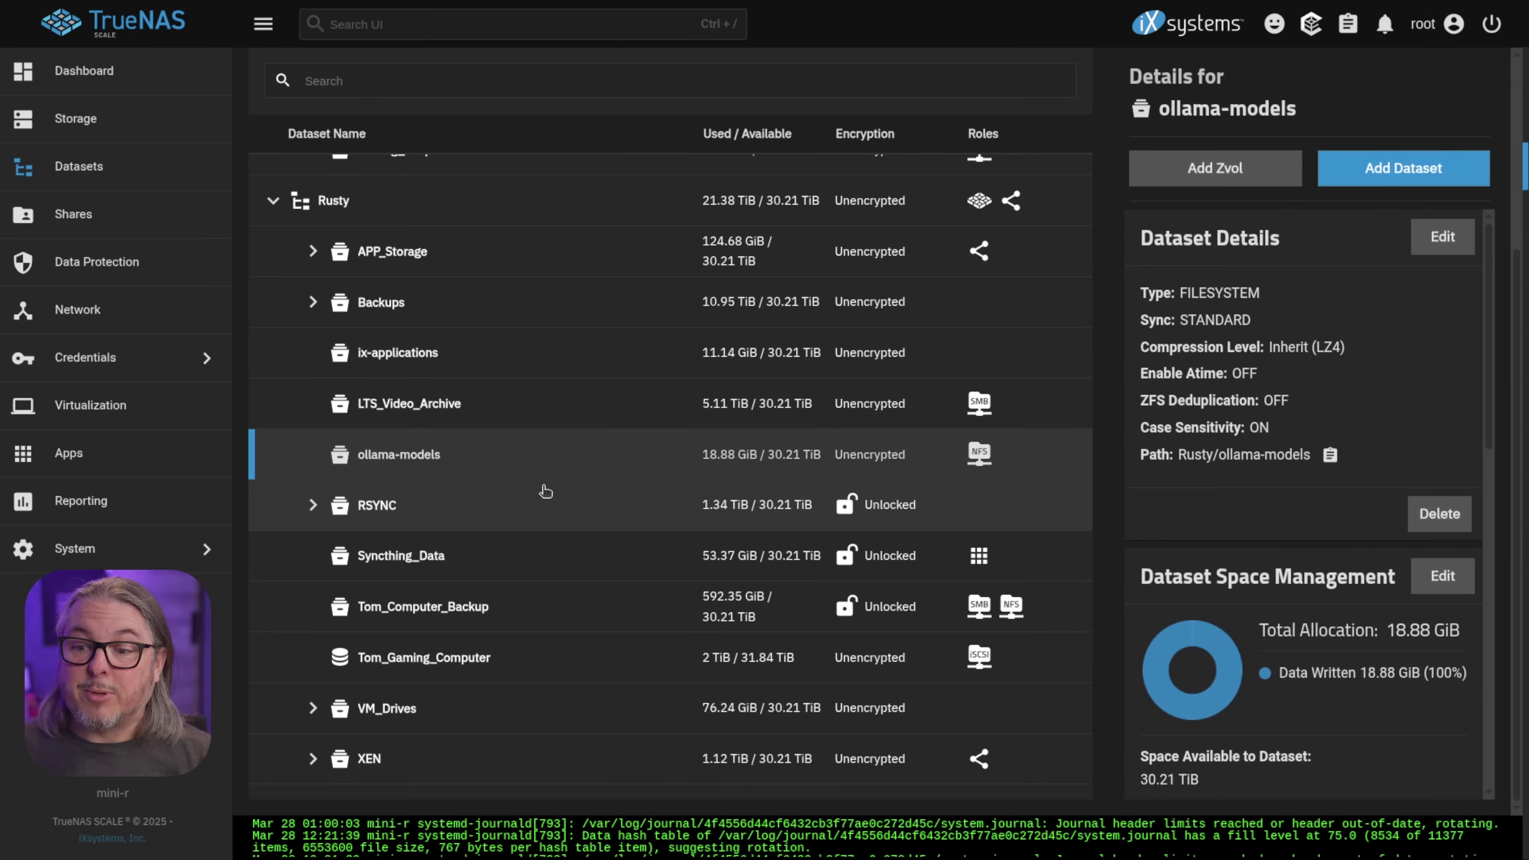
scroll(1347, 418, "down", 5)
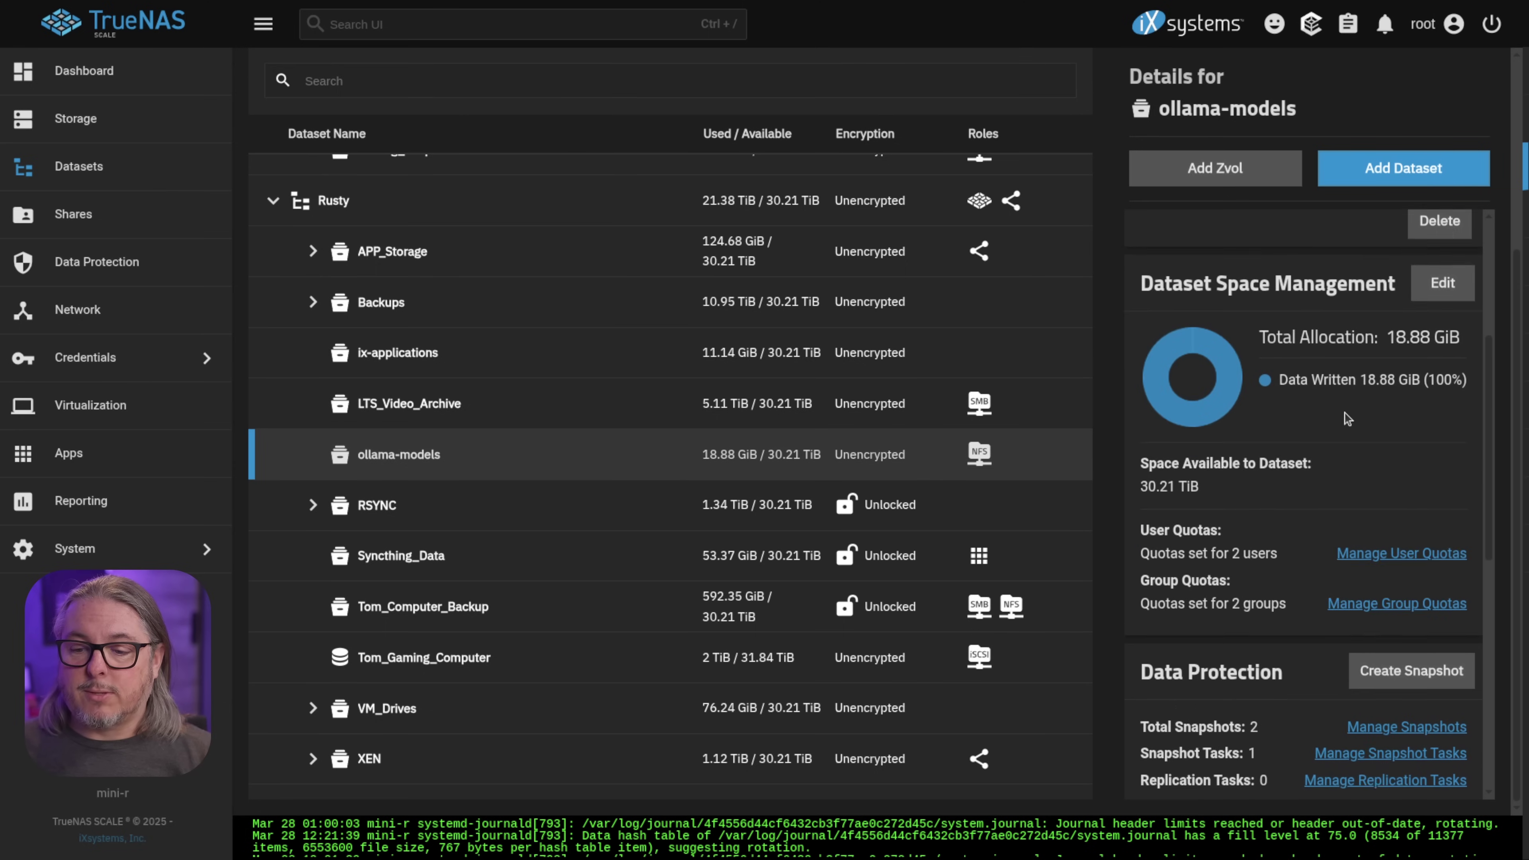
scroll(1347, 419, "down", 5)
Apply owner root and group wheel recursively with full access, confirming the recursion warning
left_click(1442, 460)
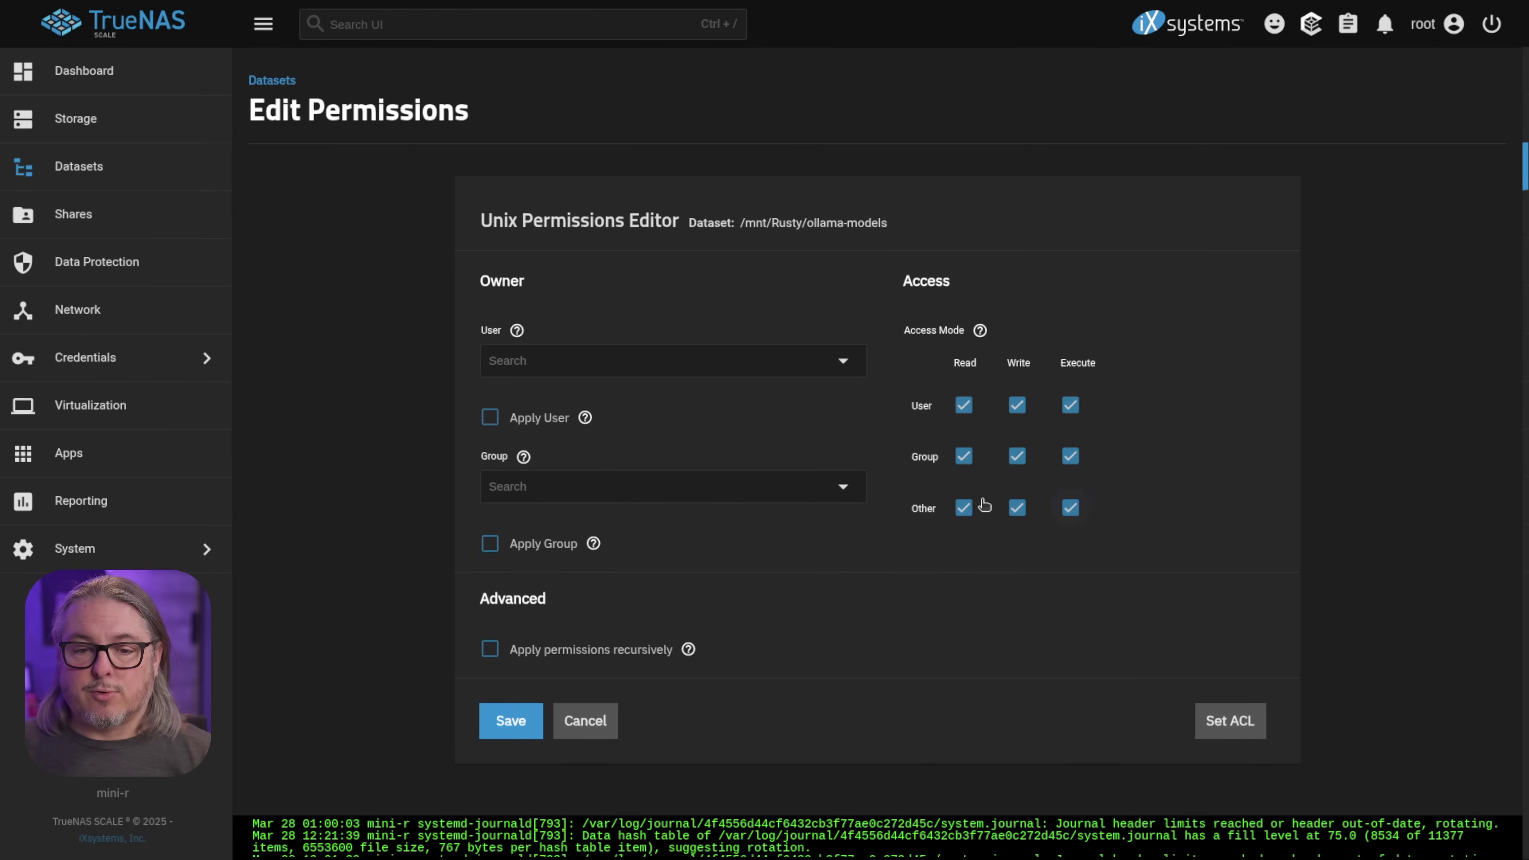
left_click(544, 418)
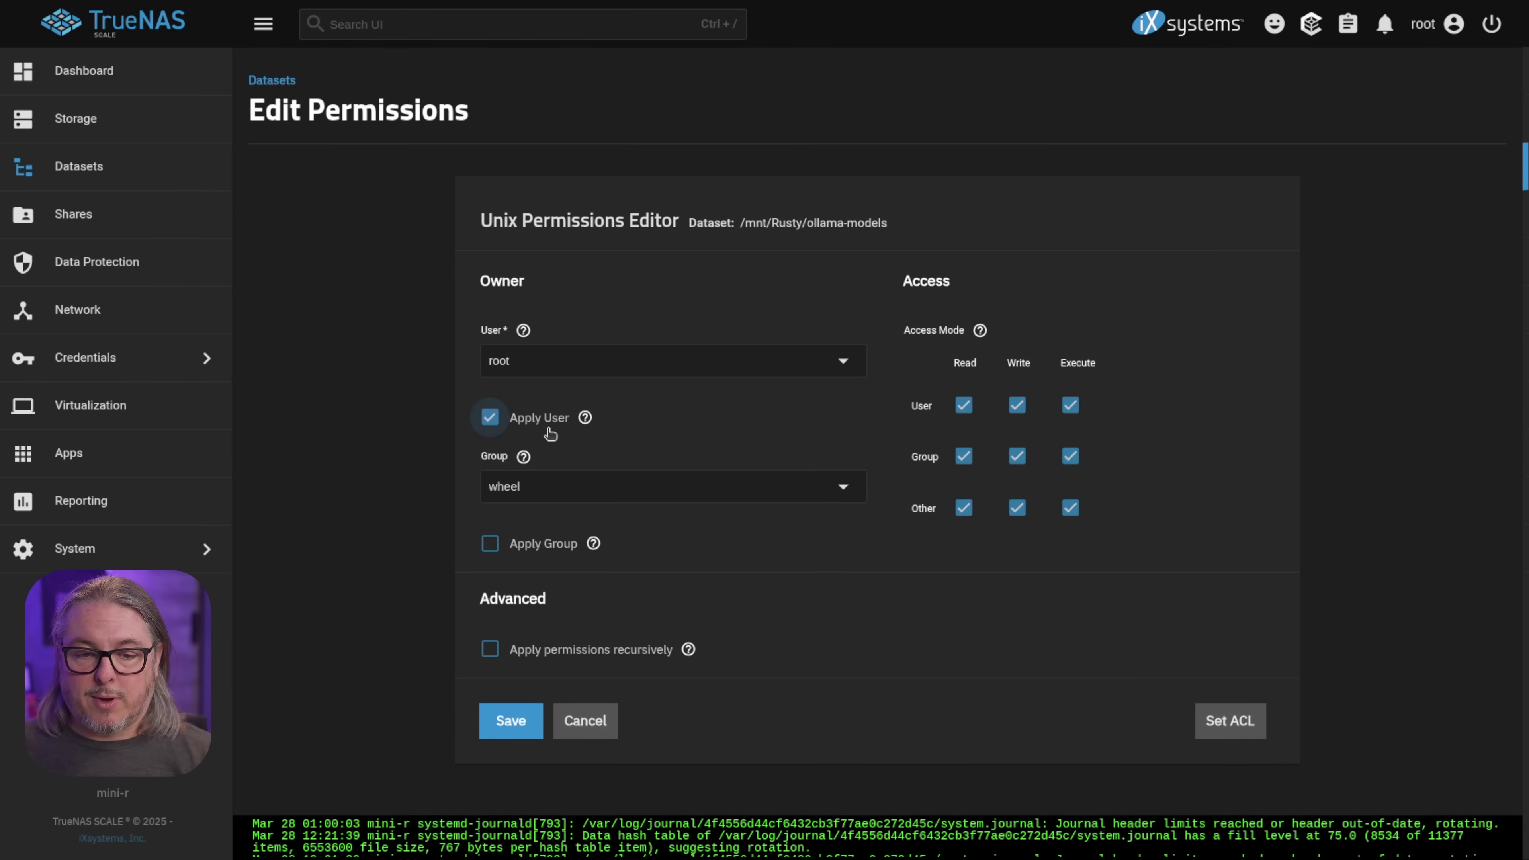
left_click(558, 544)
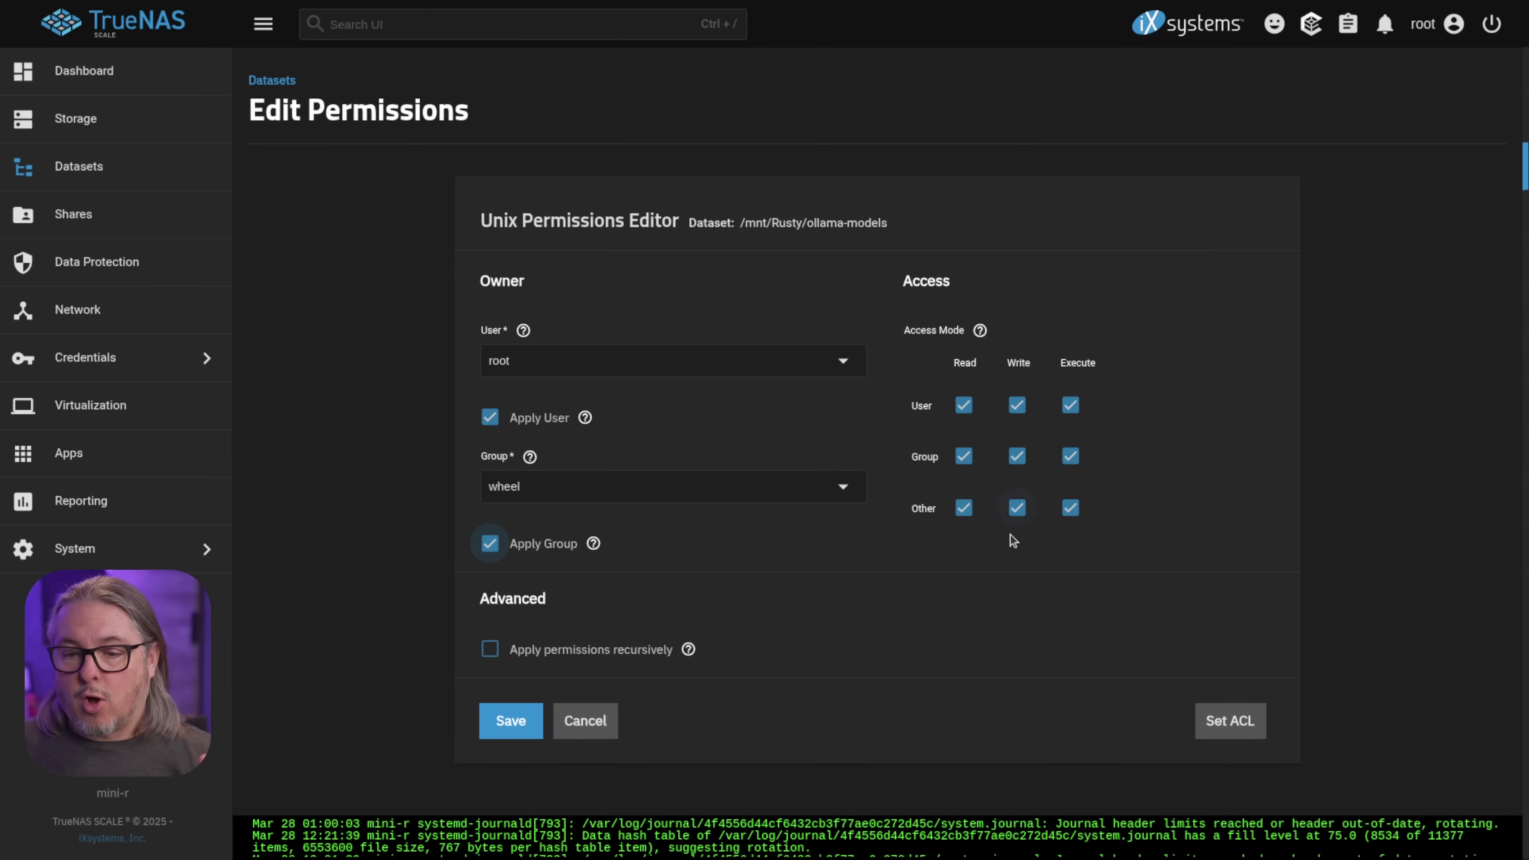
left_click(532, 649)
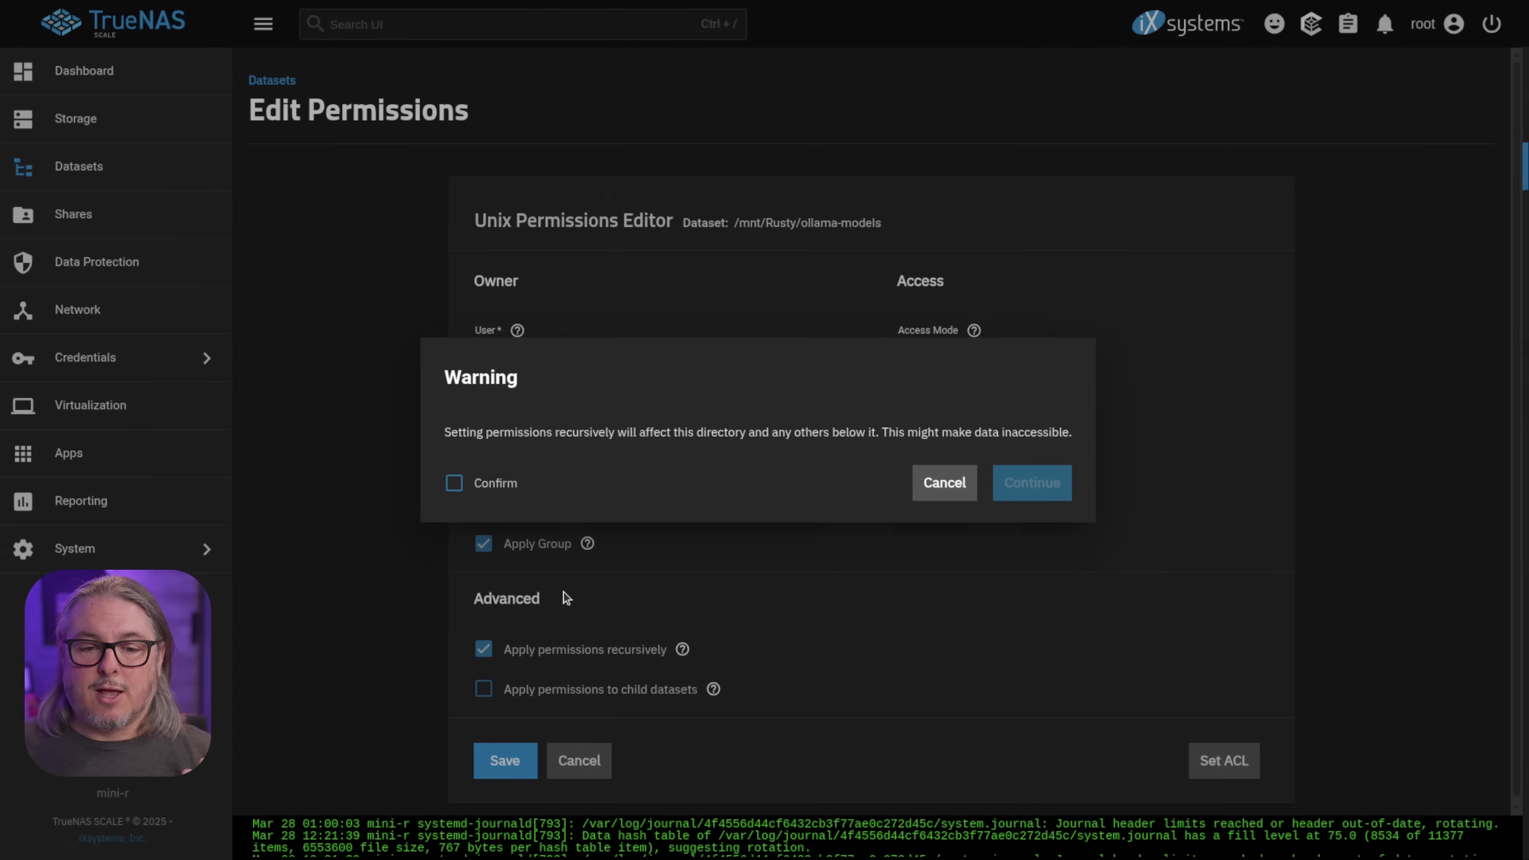
left_click(481, 490)
left_click(1066, 492)
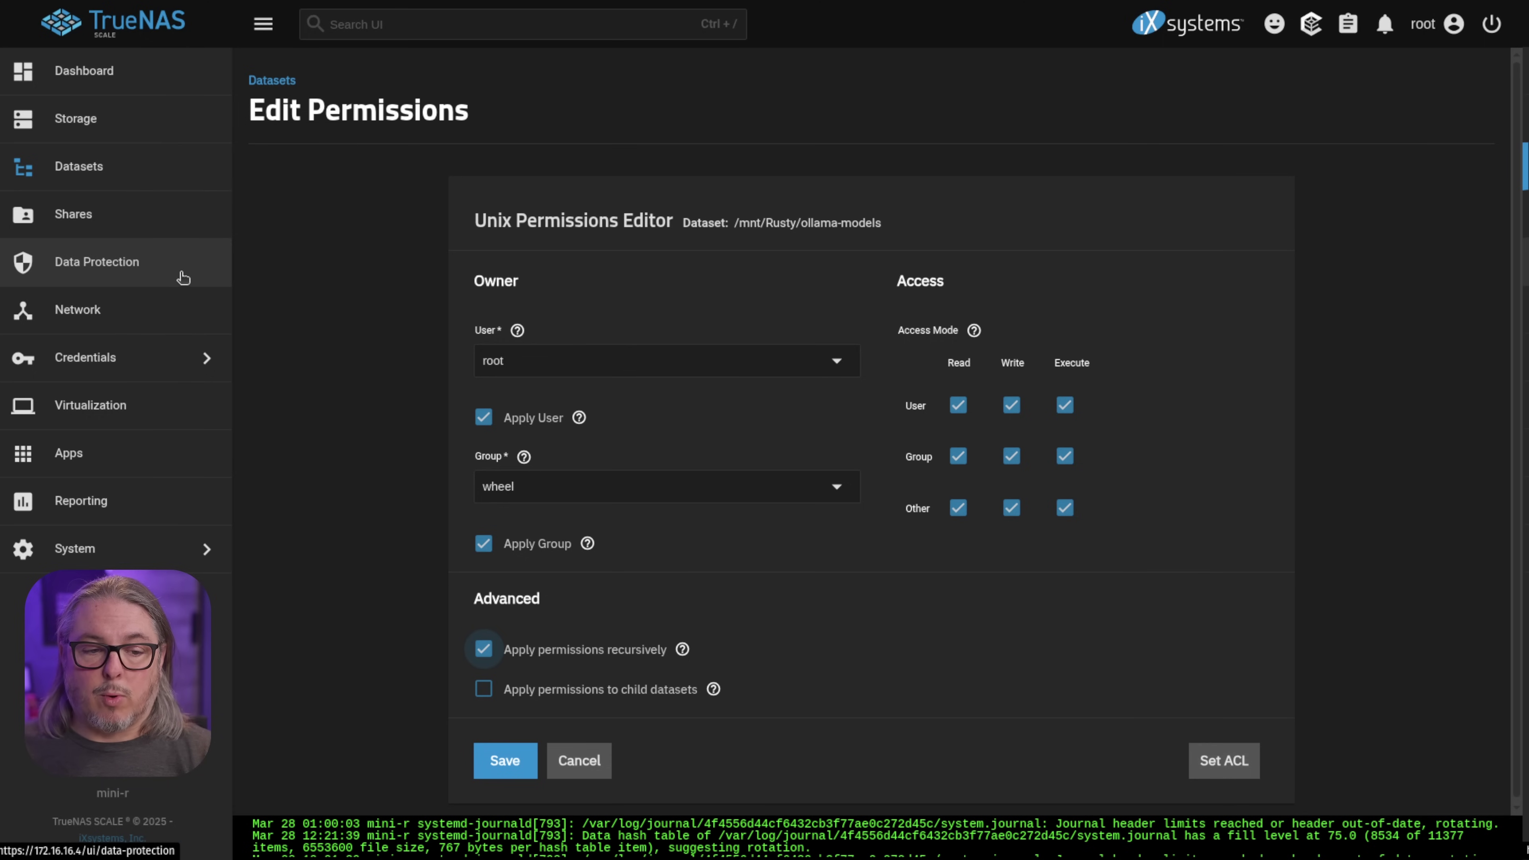
left_click(144, 552)
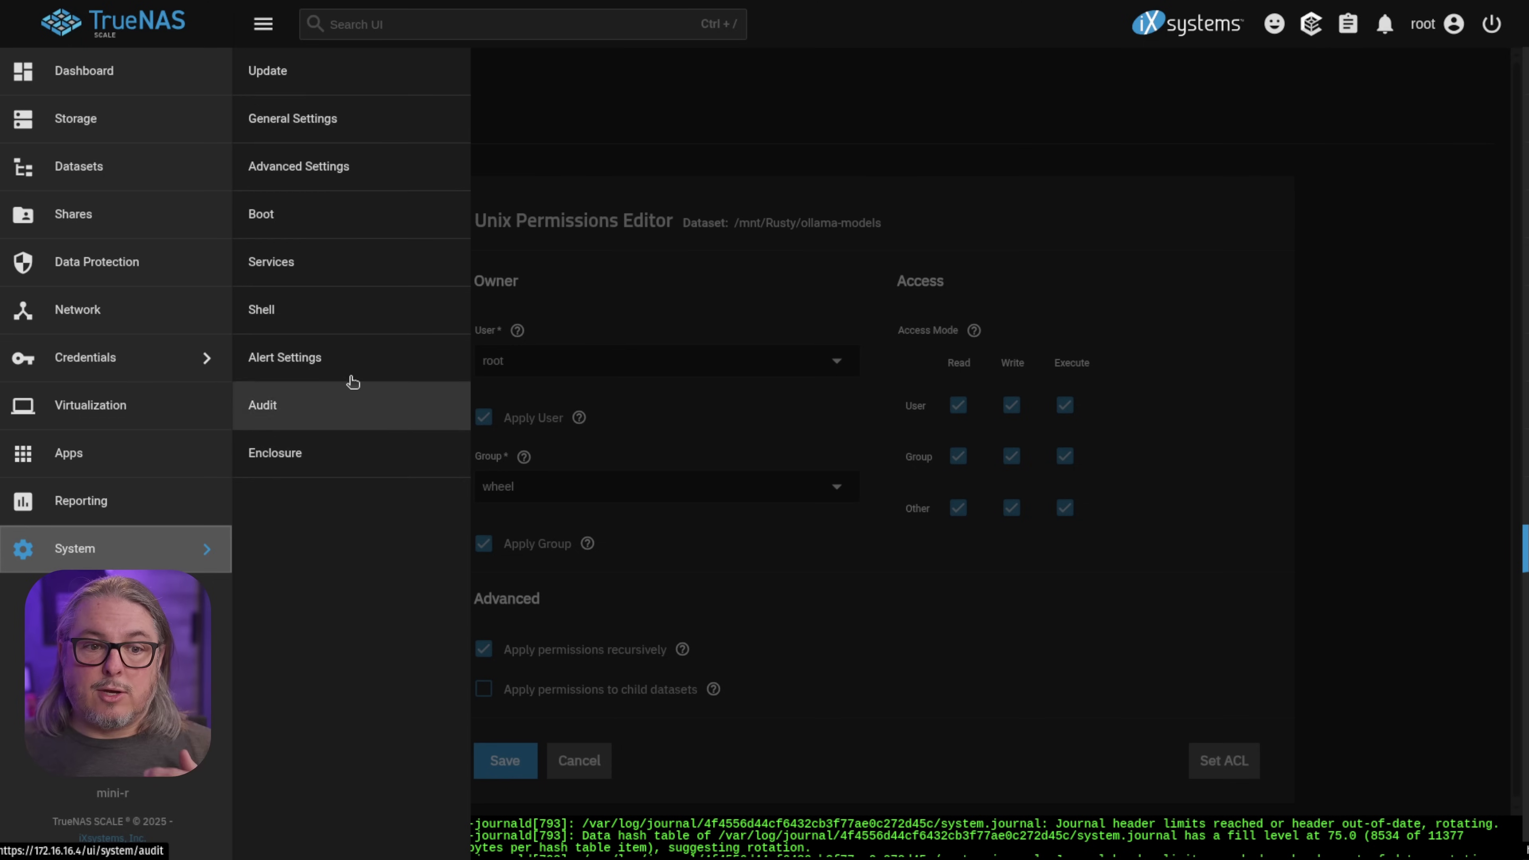
Open the TrueNAS shell at the largest text size and cd into /mnt/Rusty/ollama-models
left_click(349, 326)
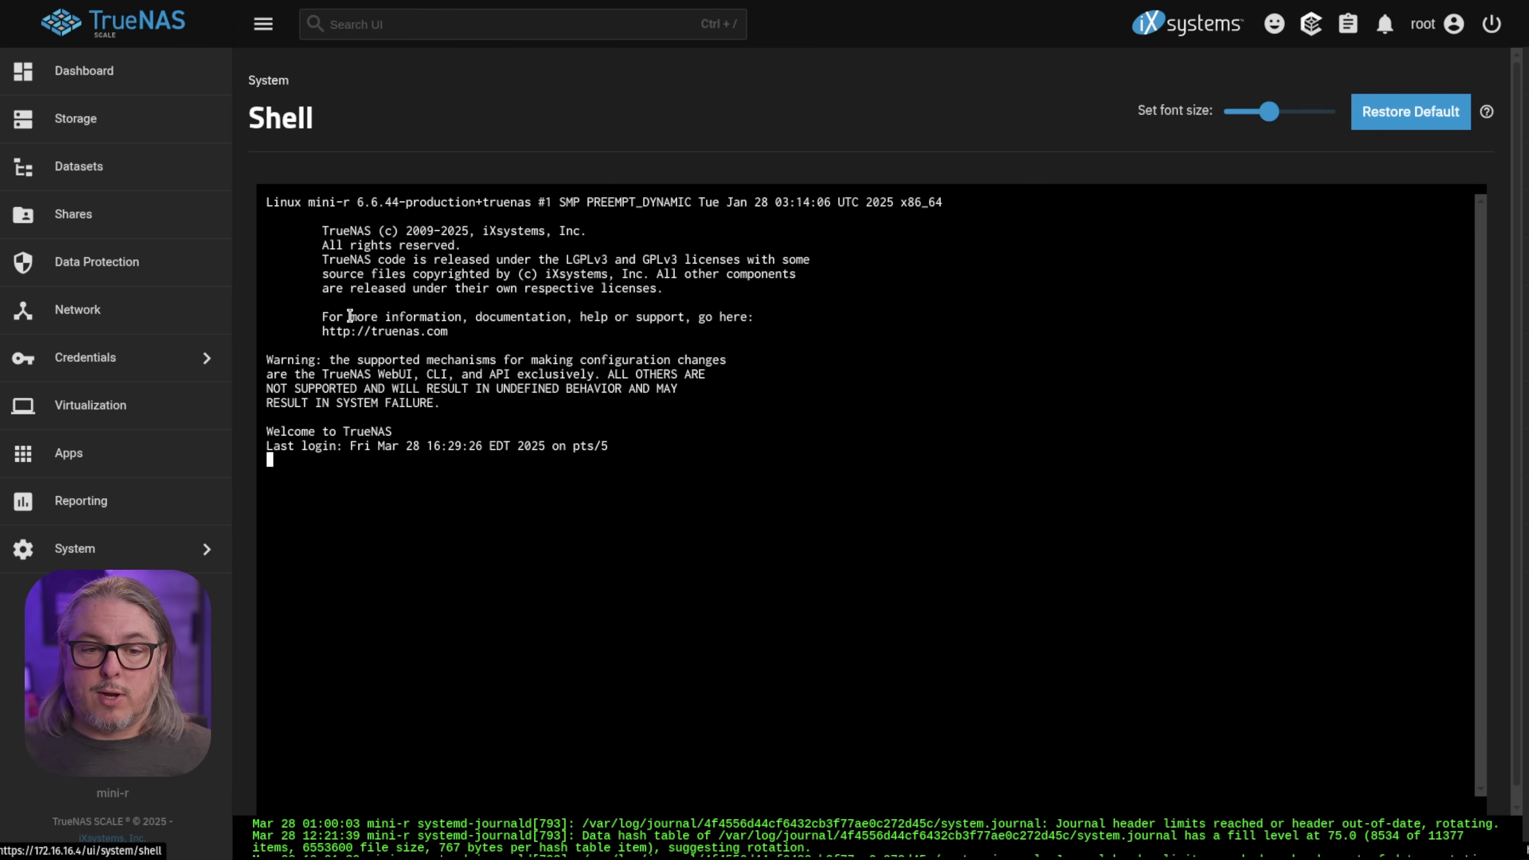
left_click_drag(1271, 113, 1331, 113)
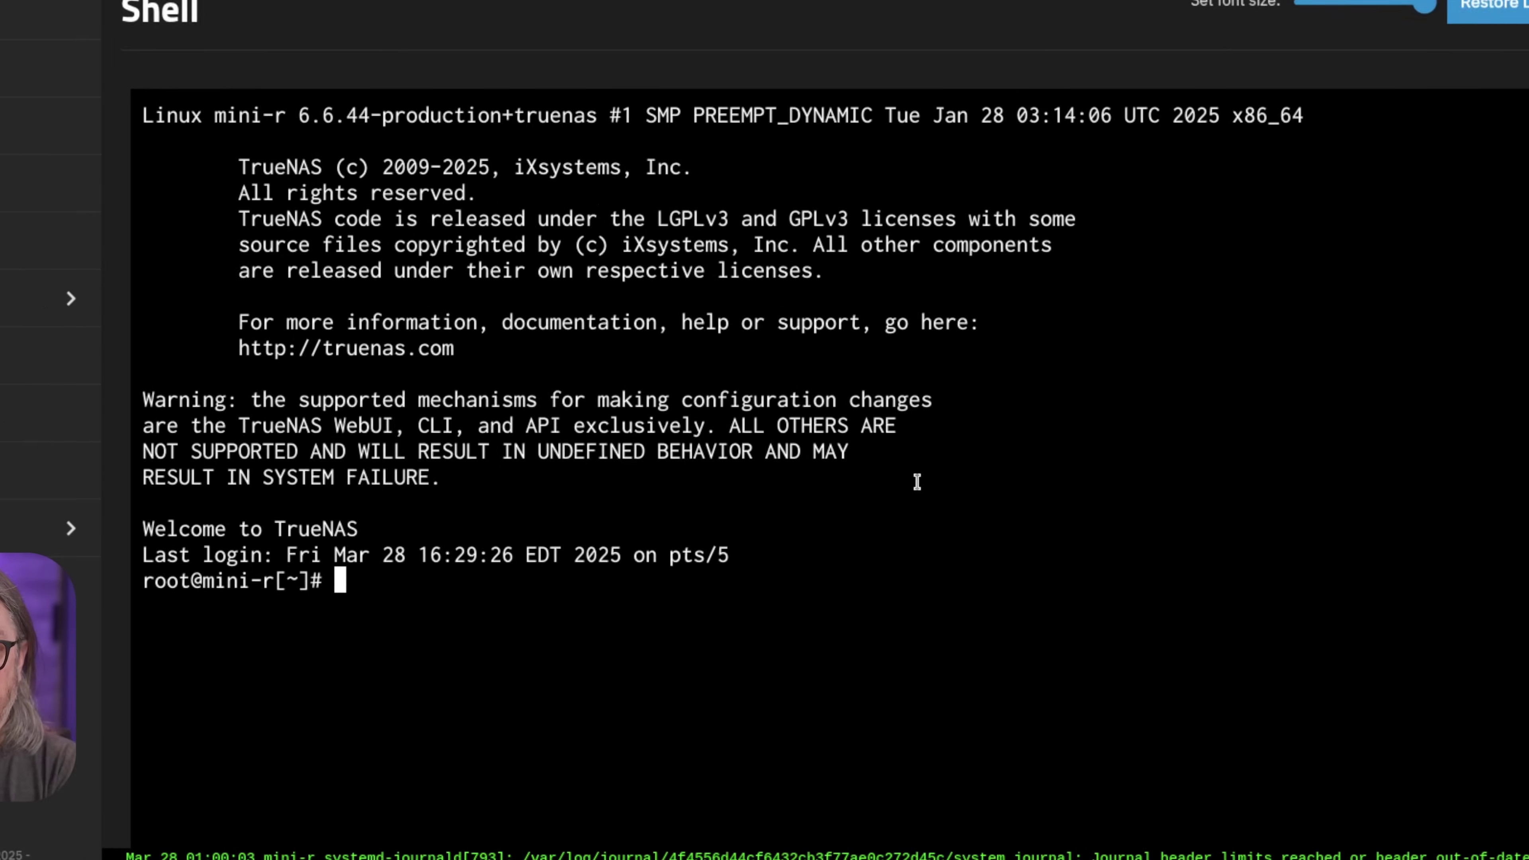
type("cd /mnt/Rusty/")
key("Tab")
type("ollama-models")
key("Return")
List the dataset to find the existing models folder, discarding the mkdir models command
type("ls")
key("Return")
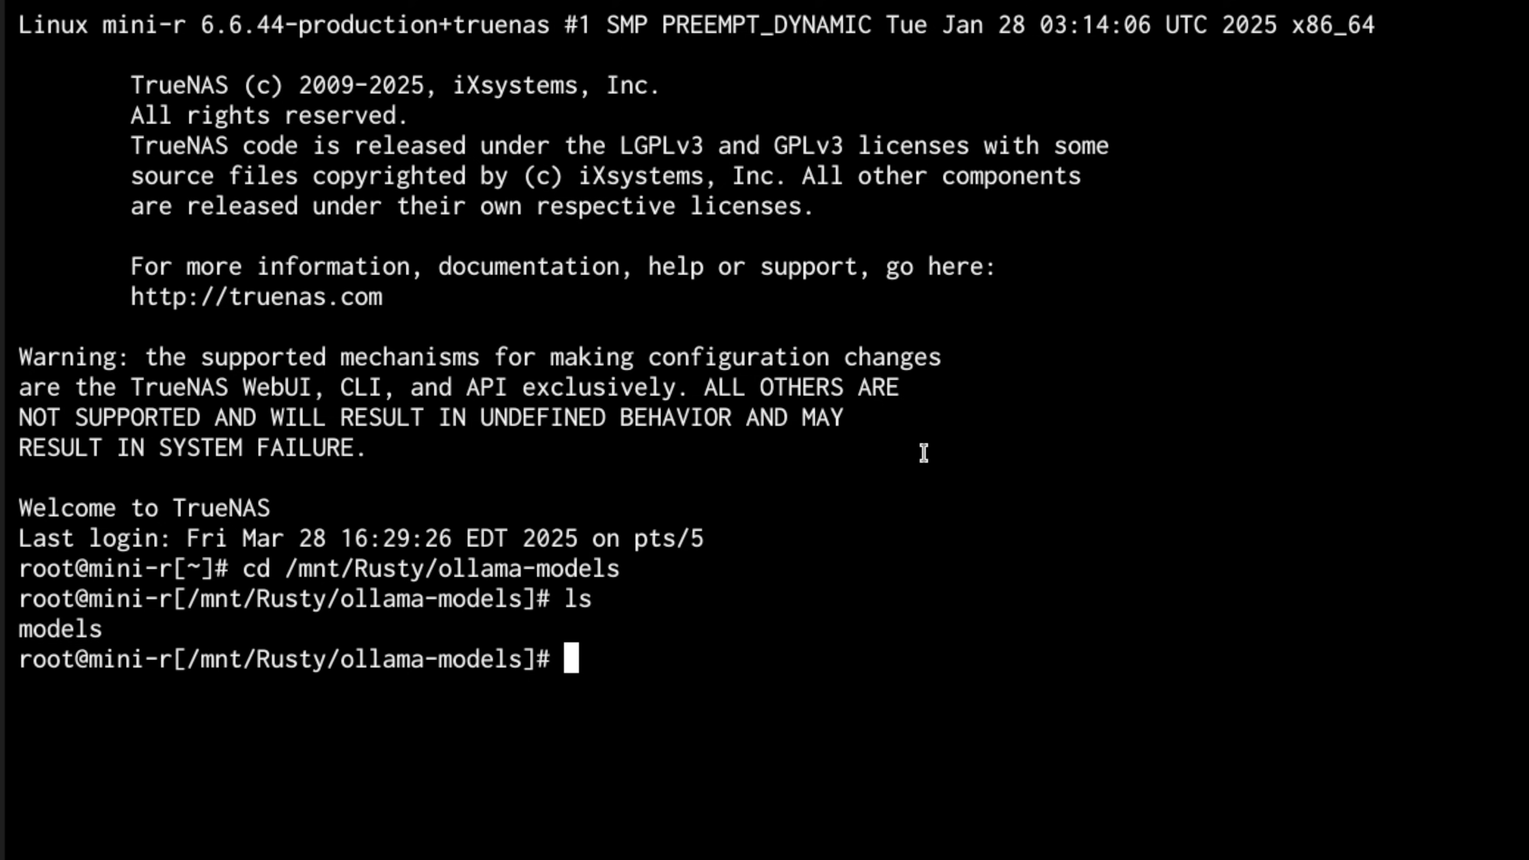
type("mkdir ")
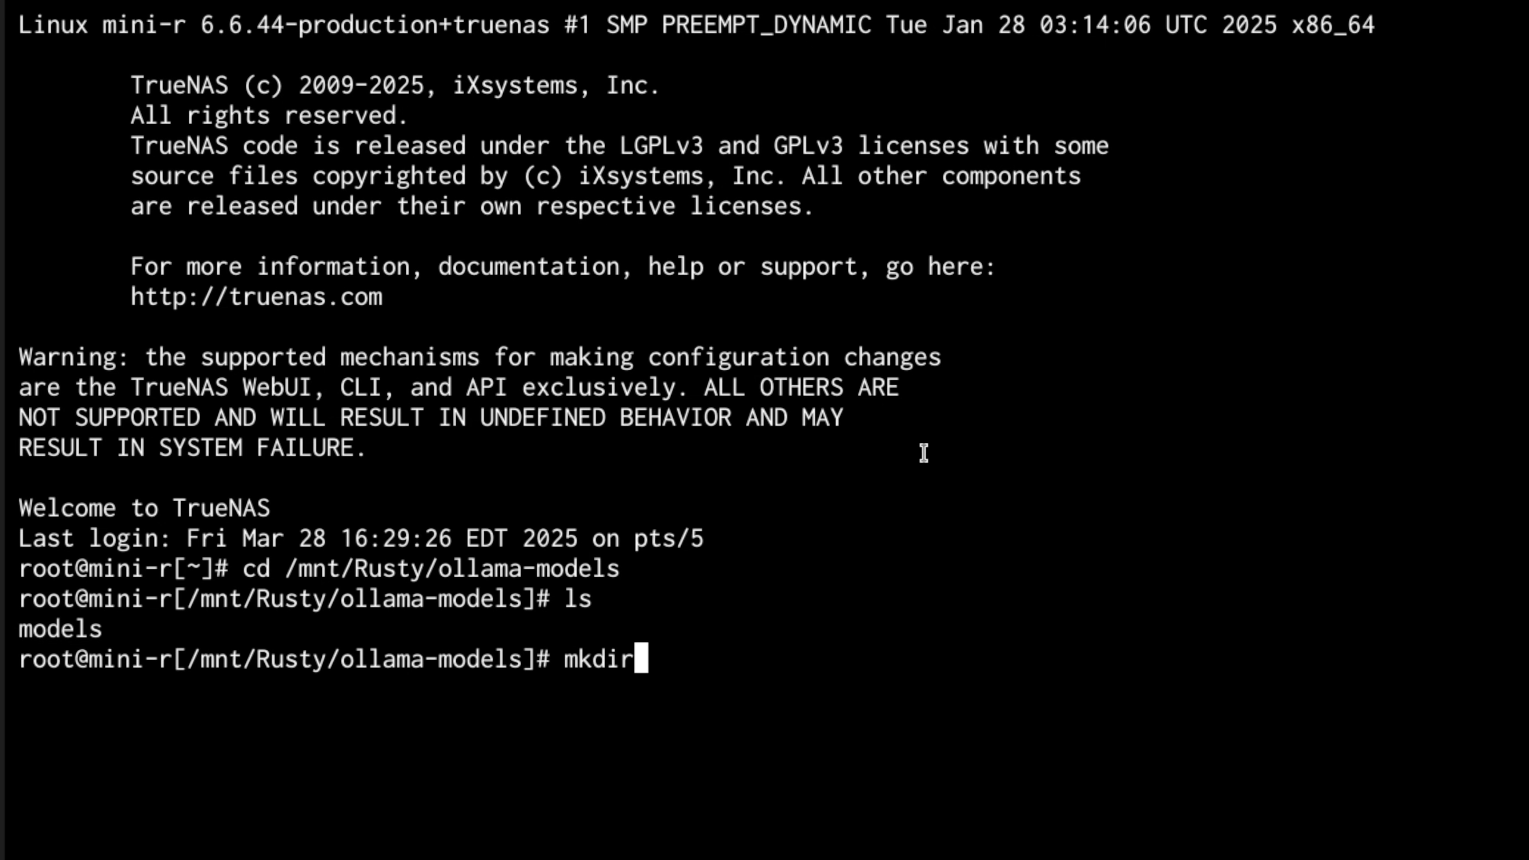
type("models")
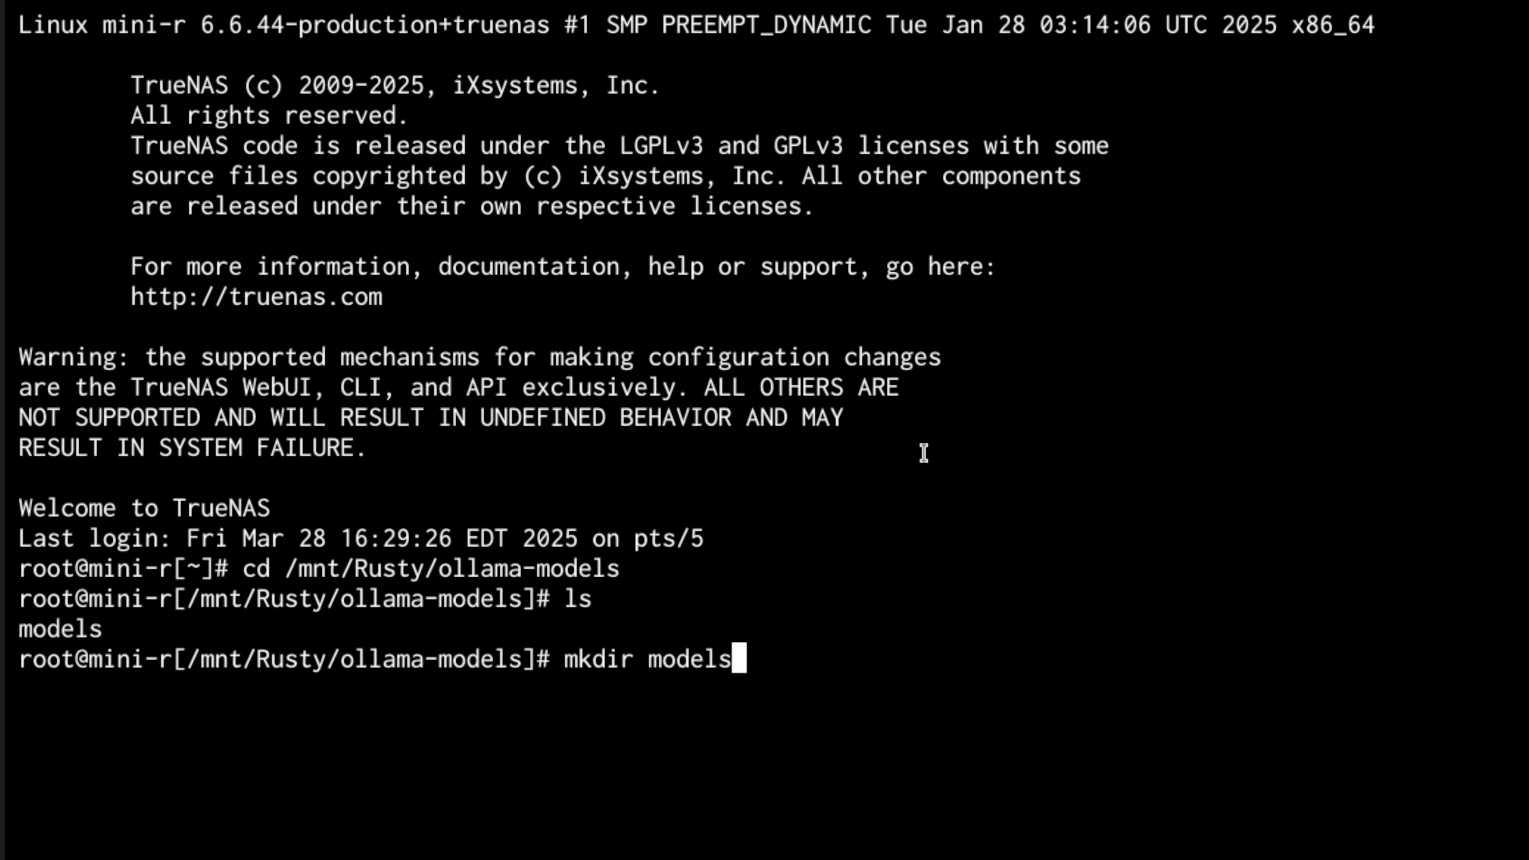
key("BackSpace")
key("BackSpace")
key("BackSpace")
key("BackSpace")
key("BackSpace")
key("BackSpace")
key("BackSpace")
key("BackSpace")
key("BackSpace")
key("BackSpace")
key("BackSpace")
key("BackSpace")
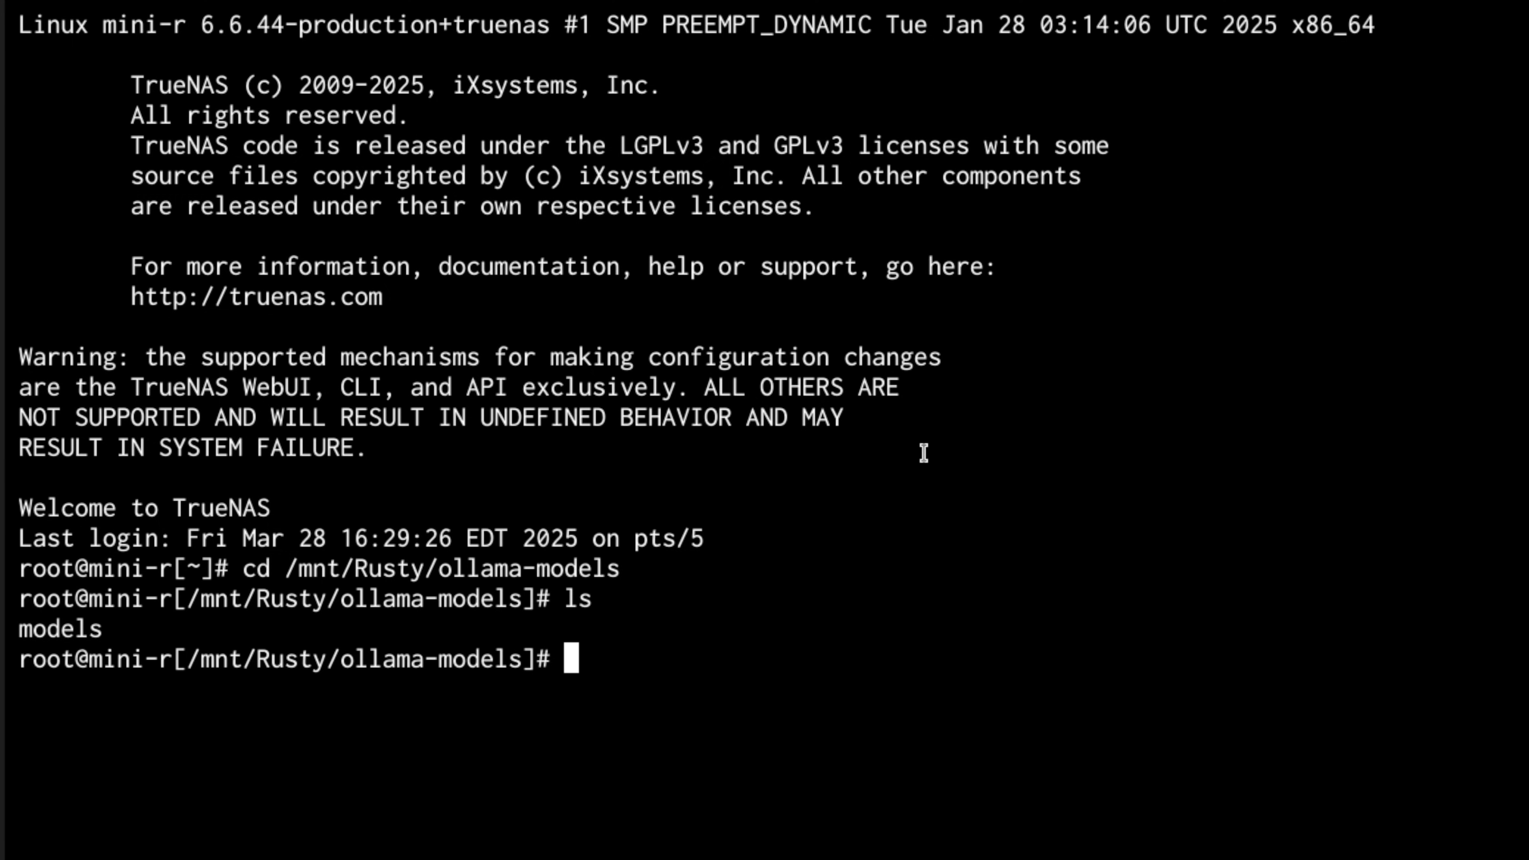
Run chown -R 999:996 models to give the models folder new ownership
key("Up")
key("Up")
key("Up")
key("BackSpace")
key("Left")
key("Left")
key("Left")
key("Left")
key("Left")
key("Left")
key("Left")
key("Left")
key("Left")
key("Left")
key("Left")
key("Left")
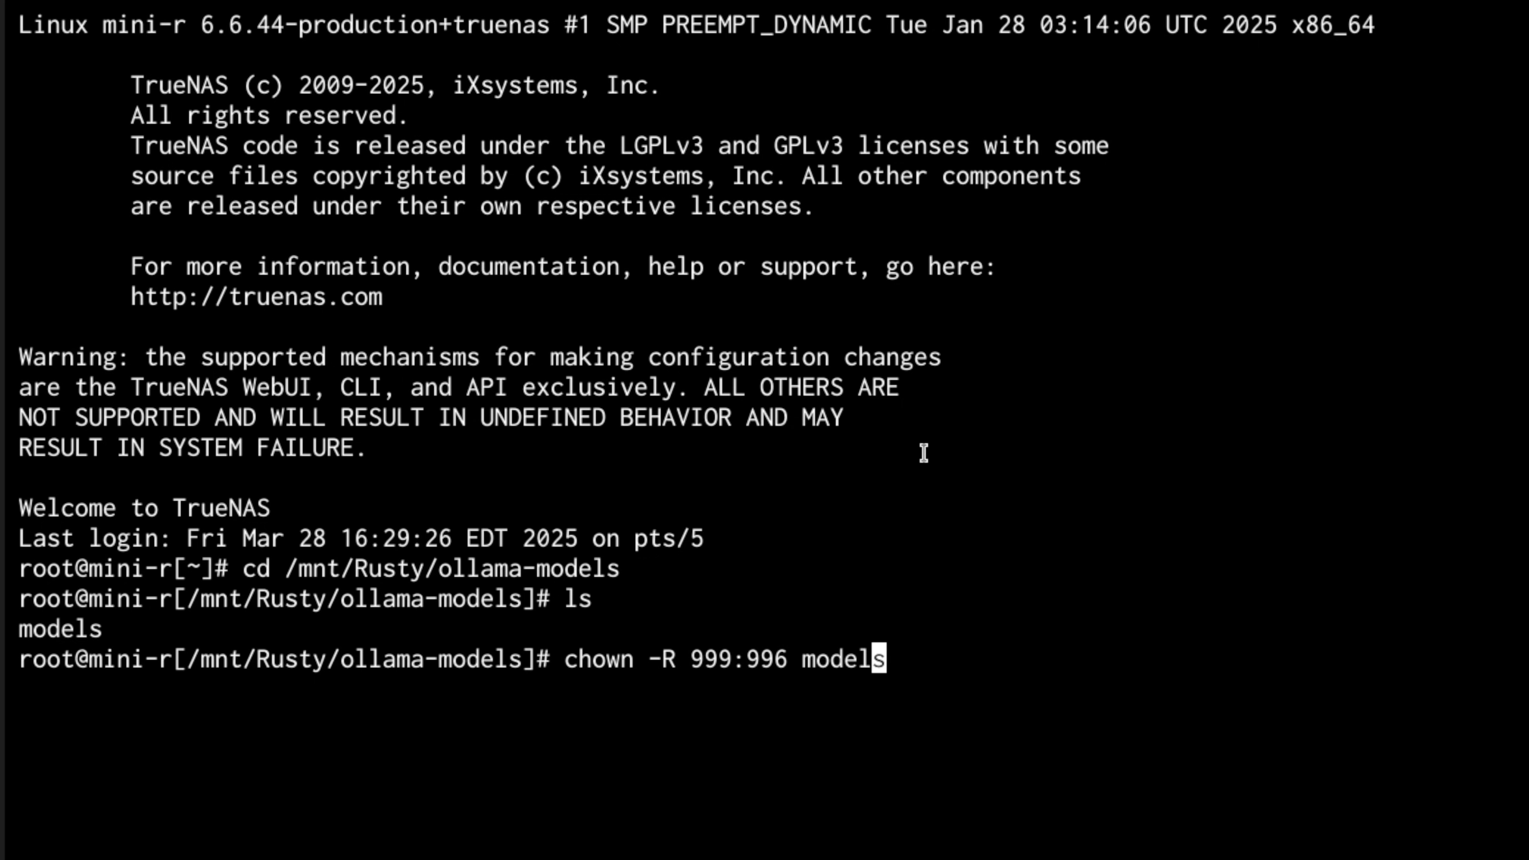
key("Right")
key("Right")
key("Right")
key("Right")
key("Right")
key("Right")
key("Right")
key("Right")
key("Right")
key("Right")
key("Right")
key("Right")
key("Return")
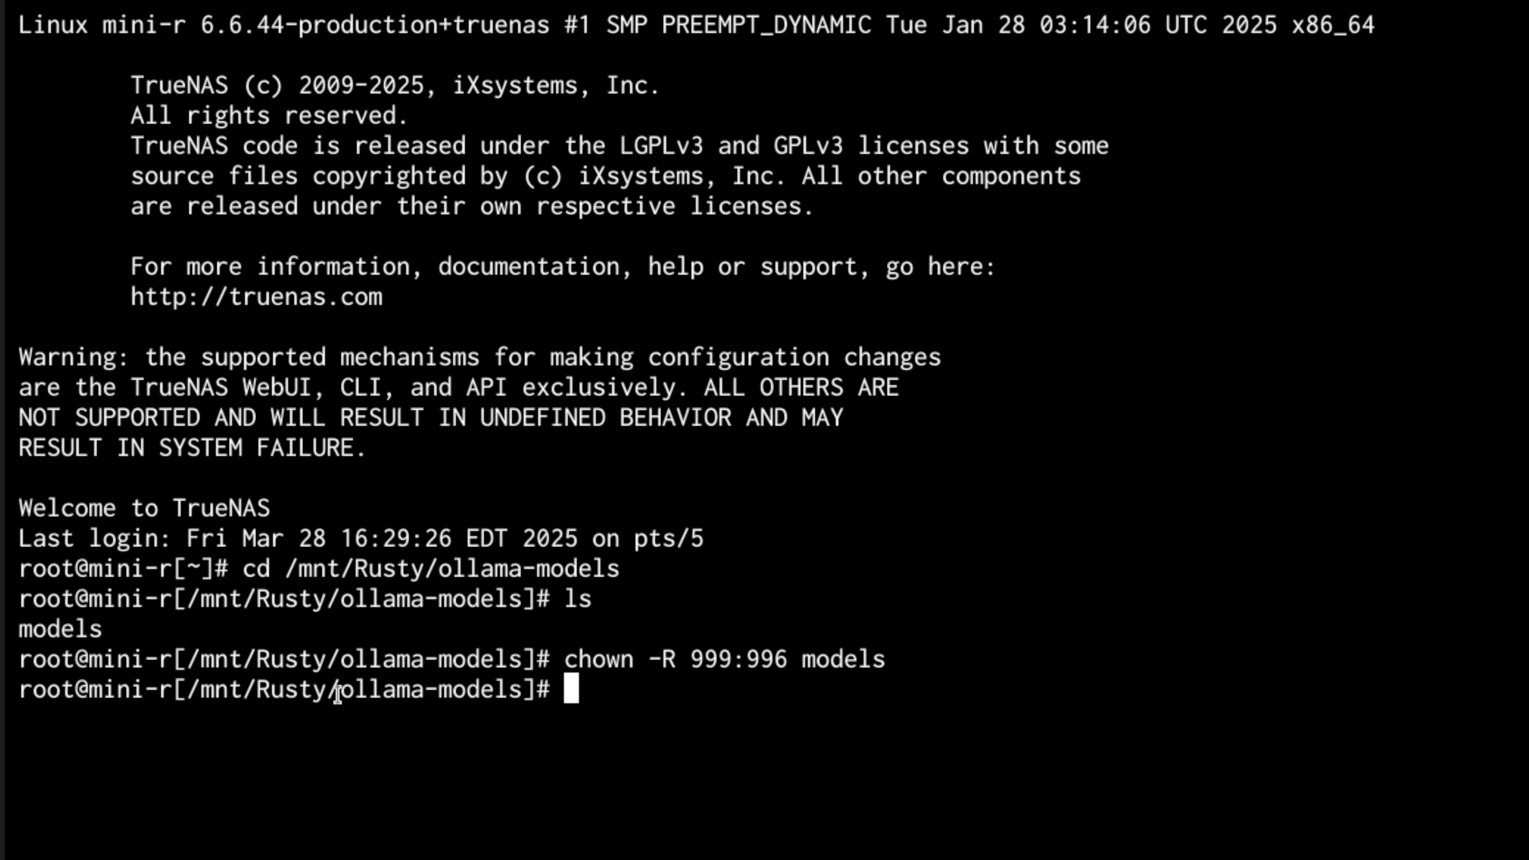
left_click_drag(339, 693, 881, 654)
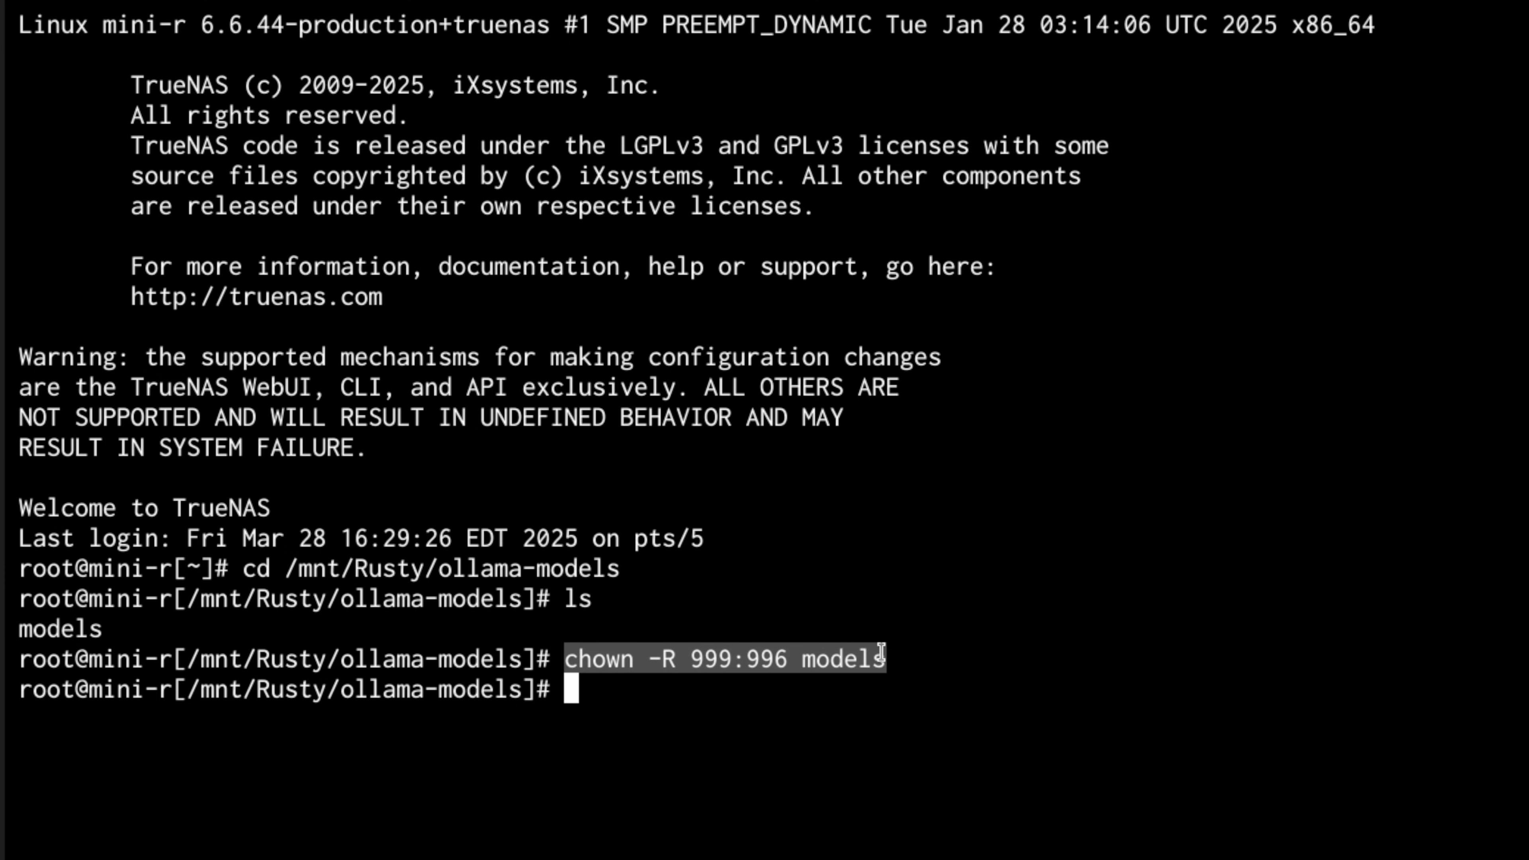
left_click(864, 716)
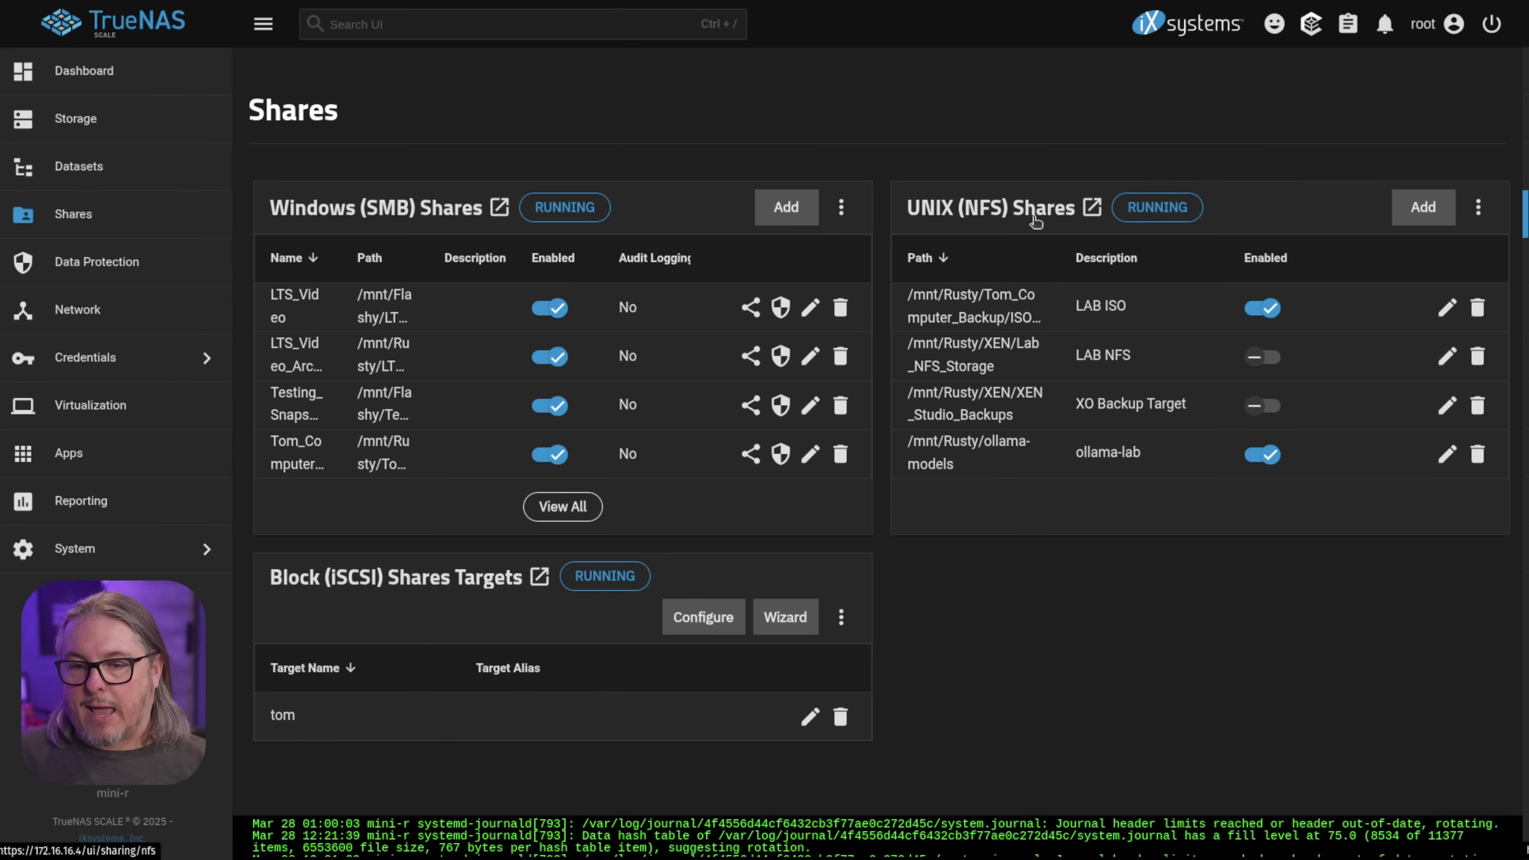
Open the /mnt/Rusty/ollama-models NFS share editor and scroll to its authorized hosts
left_click(1038, 210)
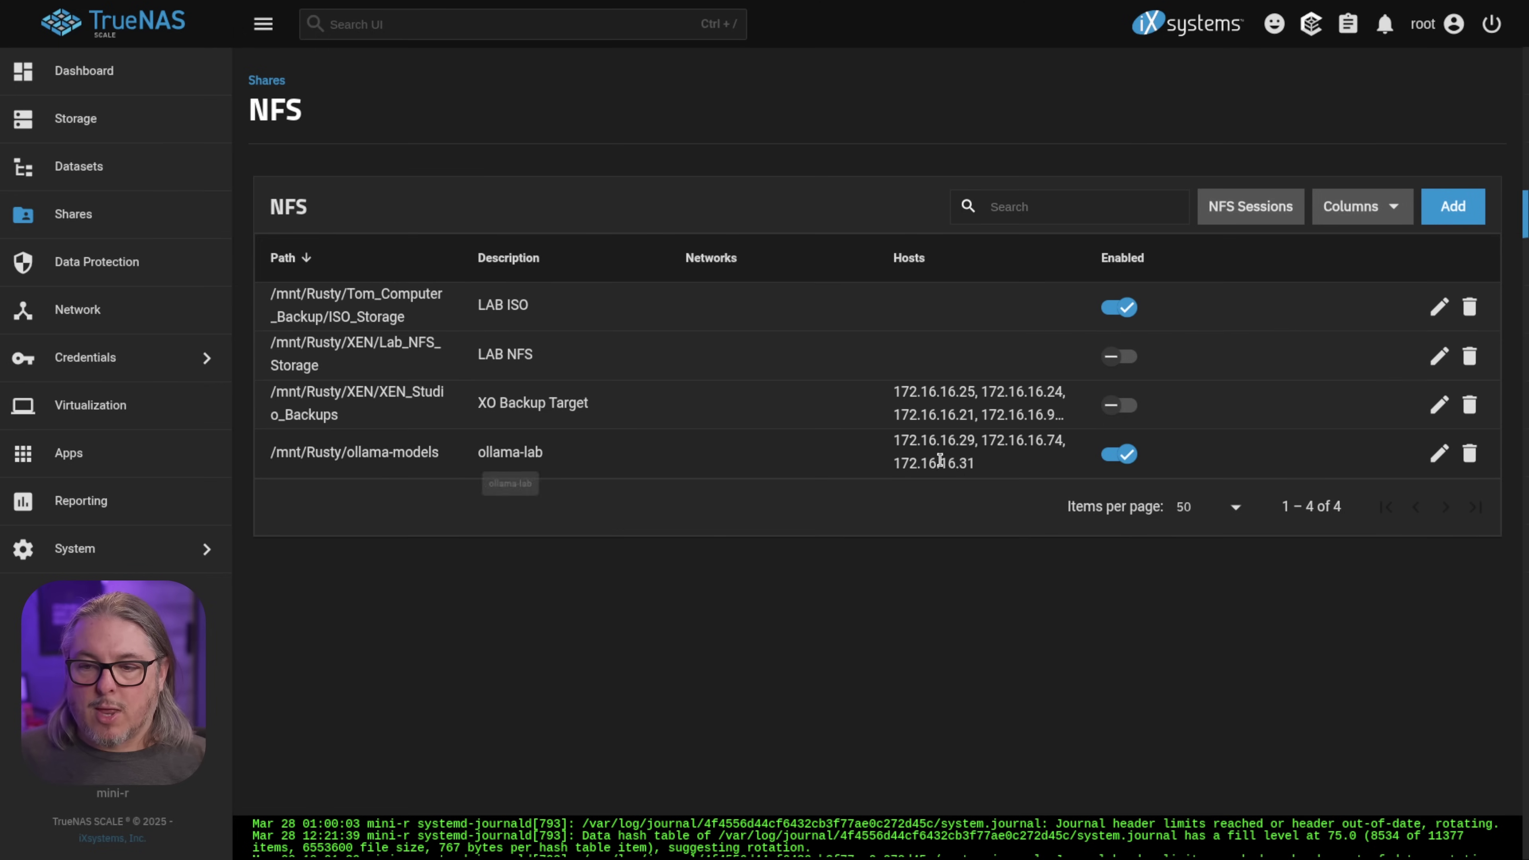
left_click(1439, 454)
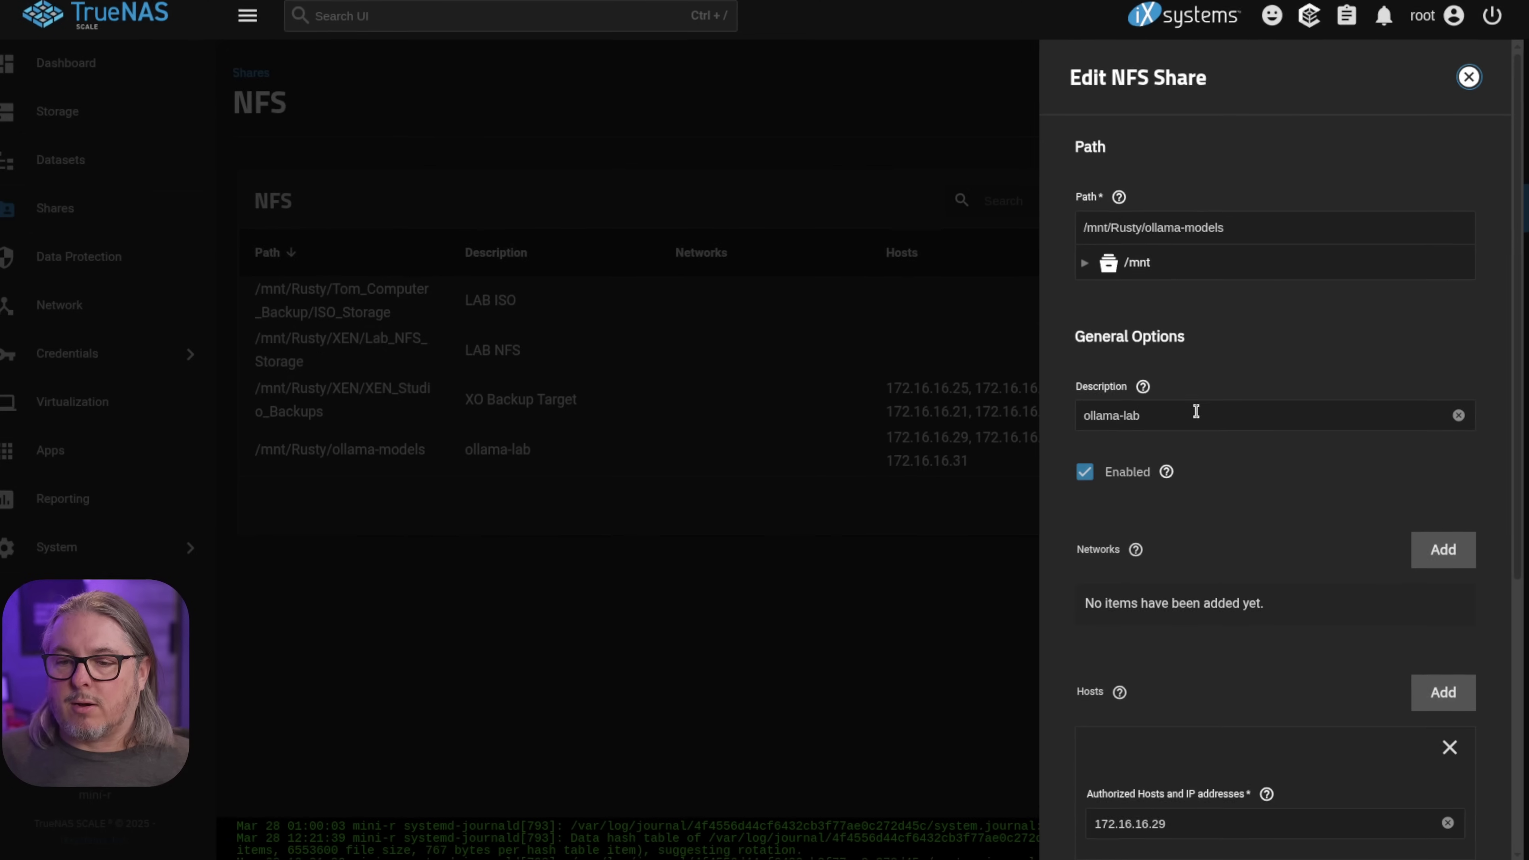
left_click(1193, 416)
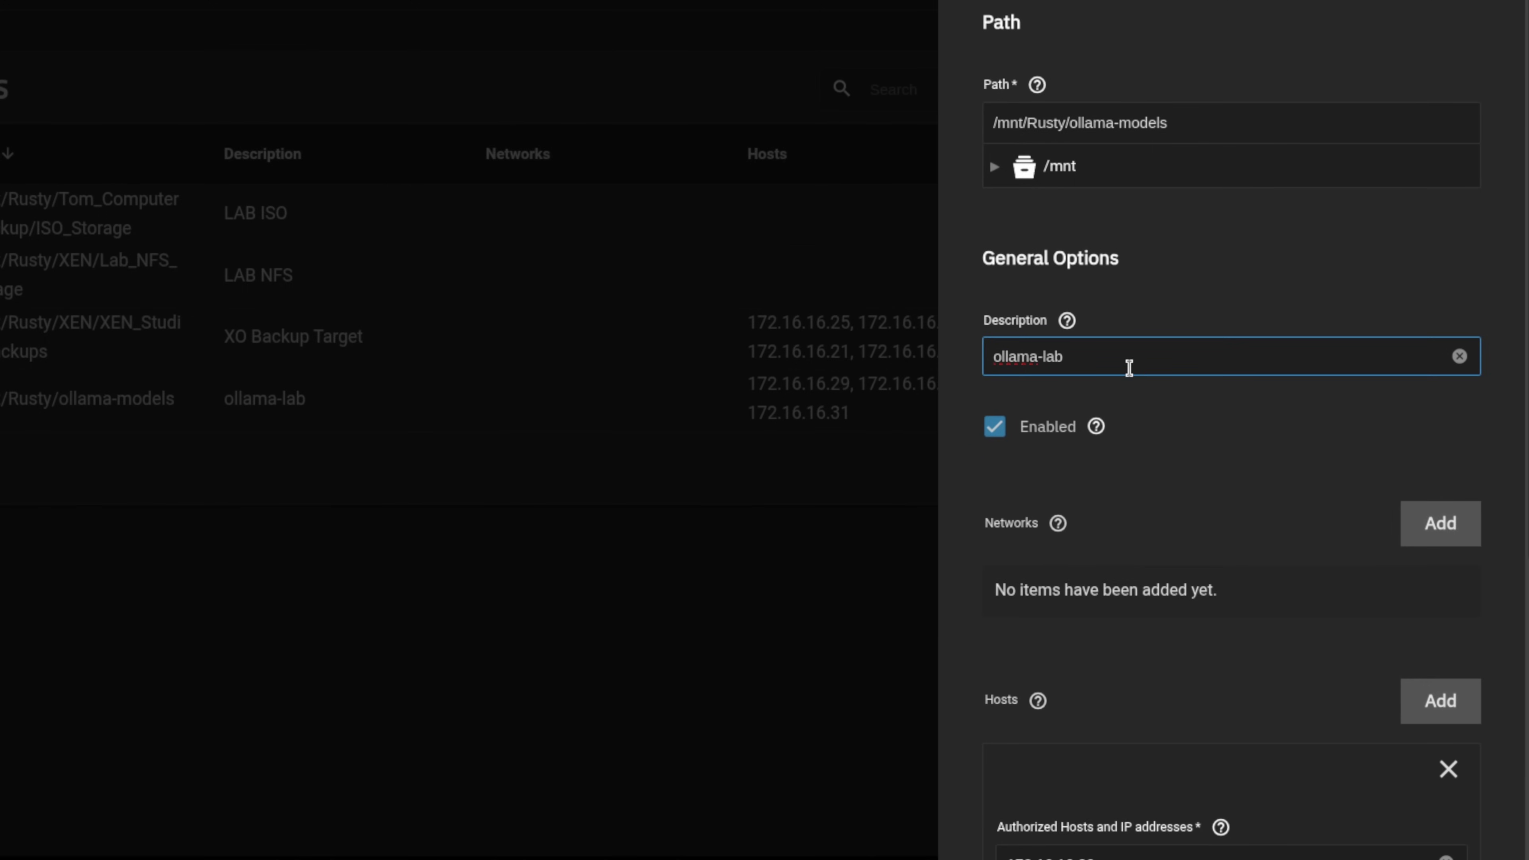
scroll(1128, 368, "down", 8)
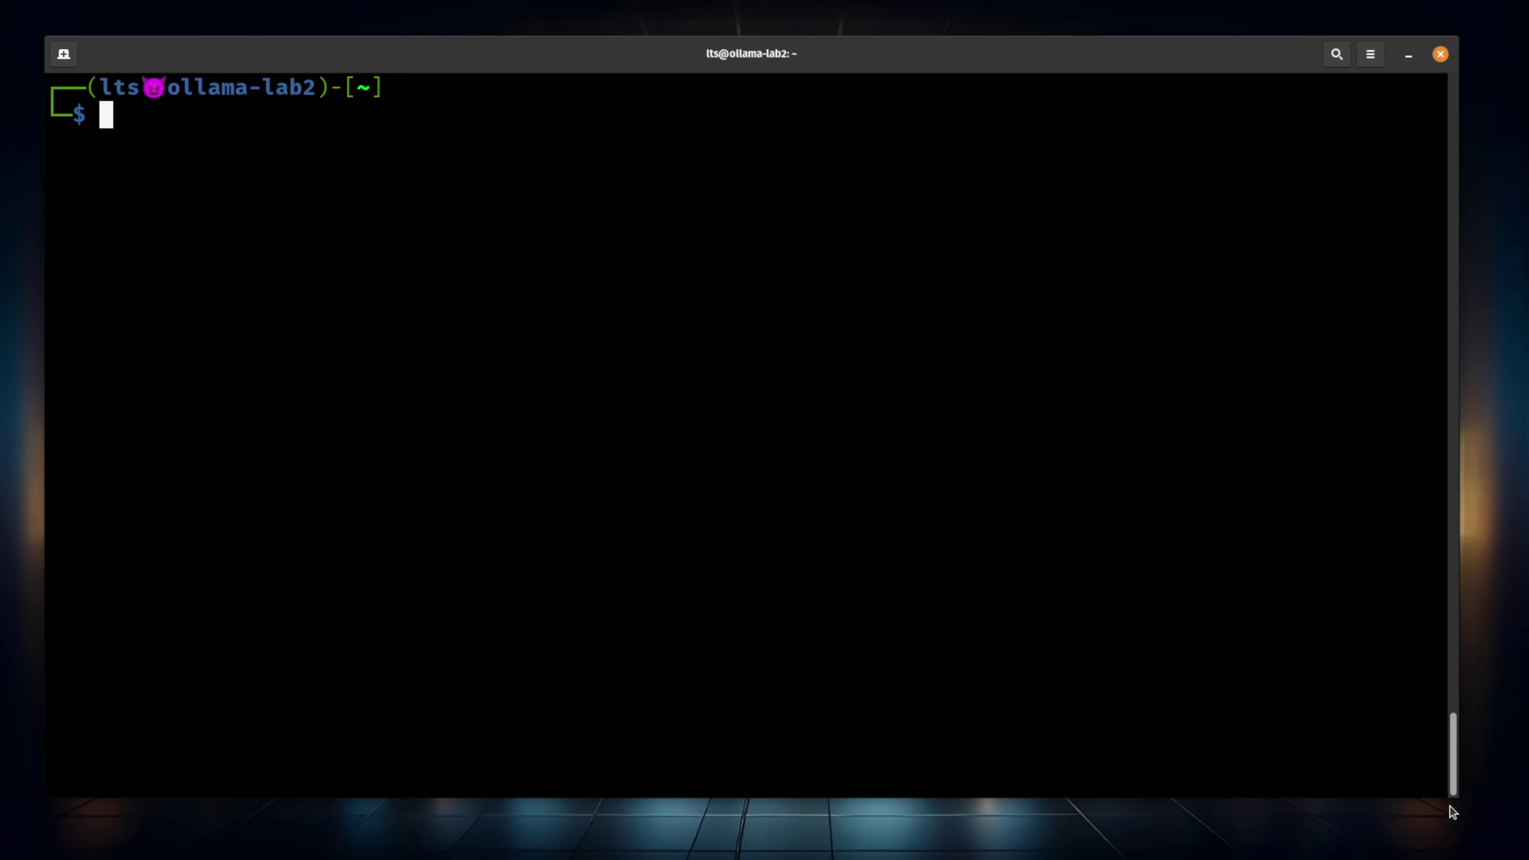
Run ollama list, which shows no models, and install nfs-common, already at newest version
type("ol")
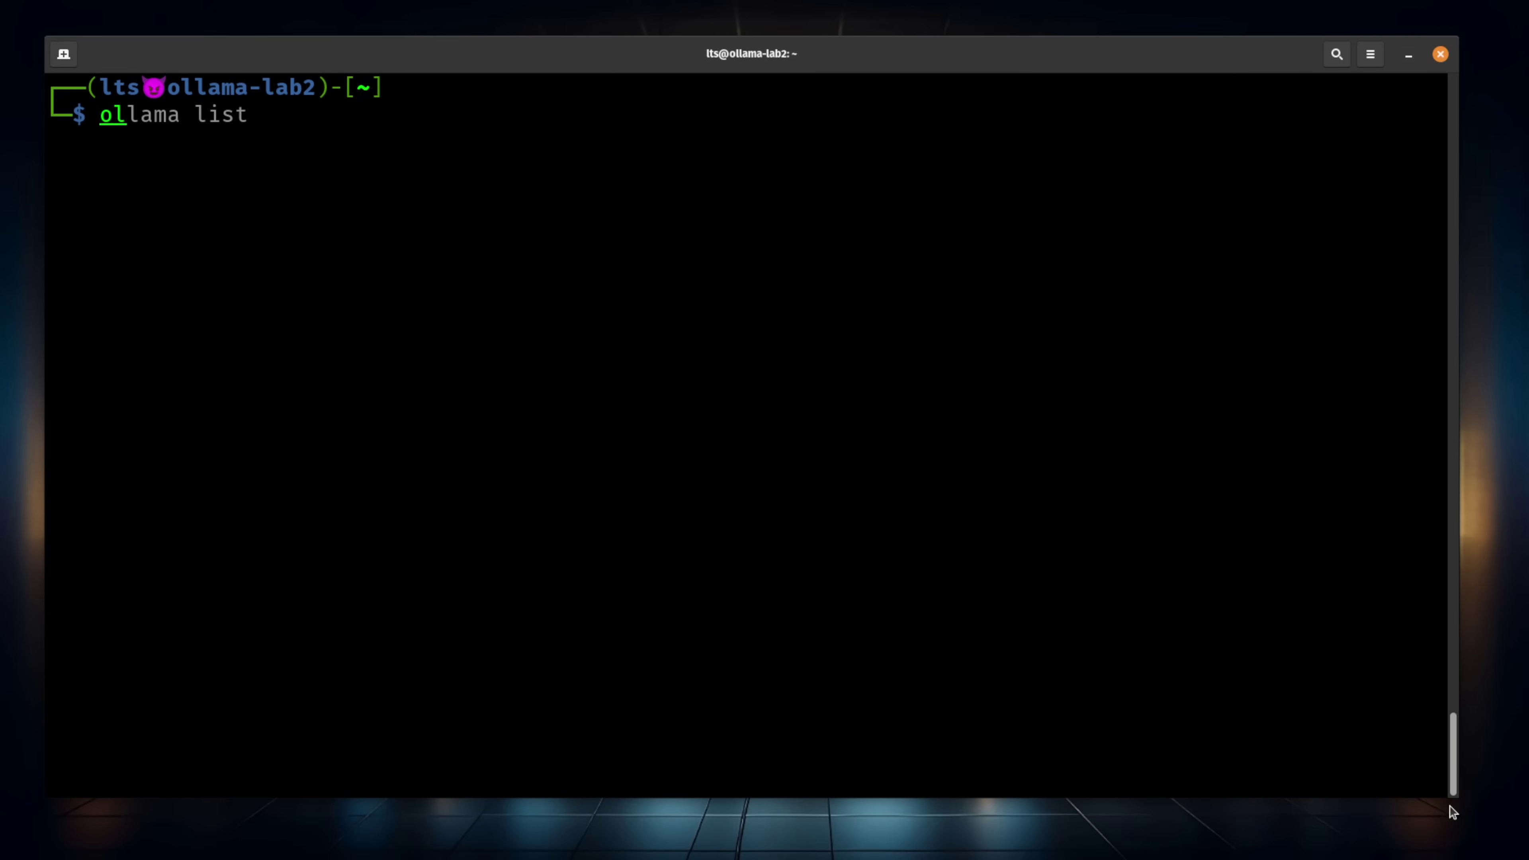
key("Right")
key("Return")
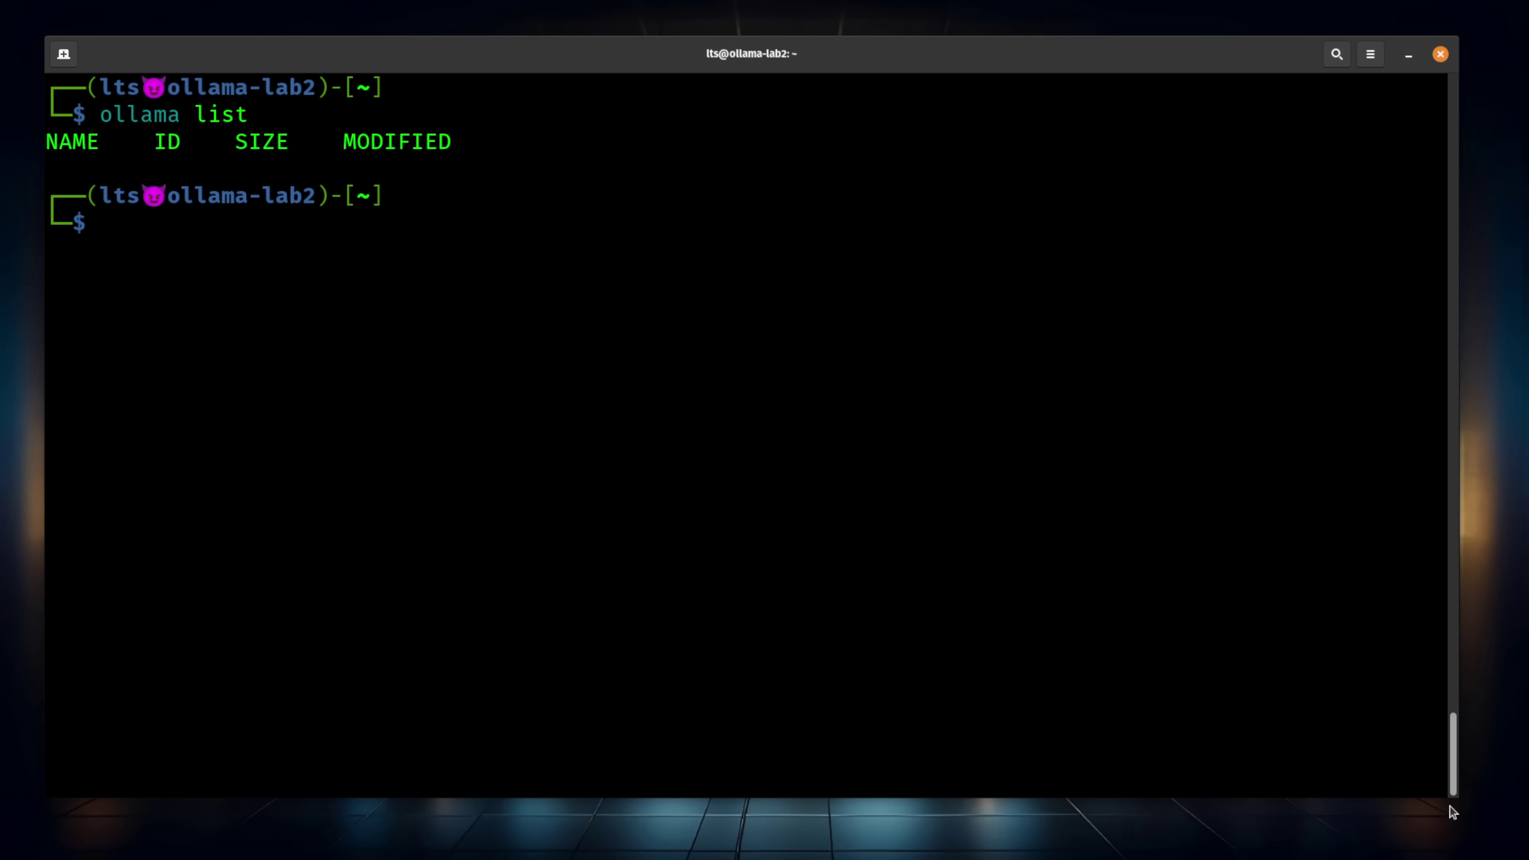
type("sudo apt install nfs-common")
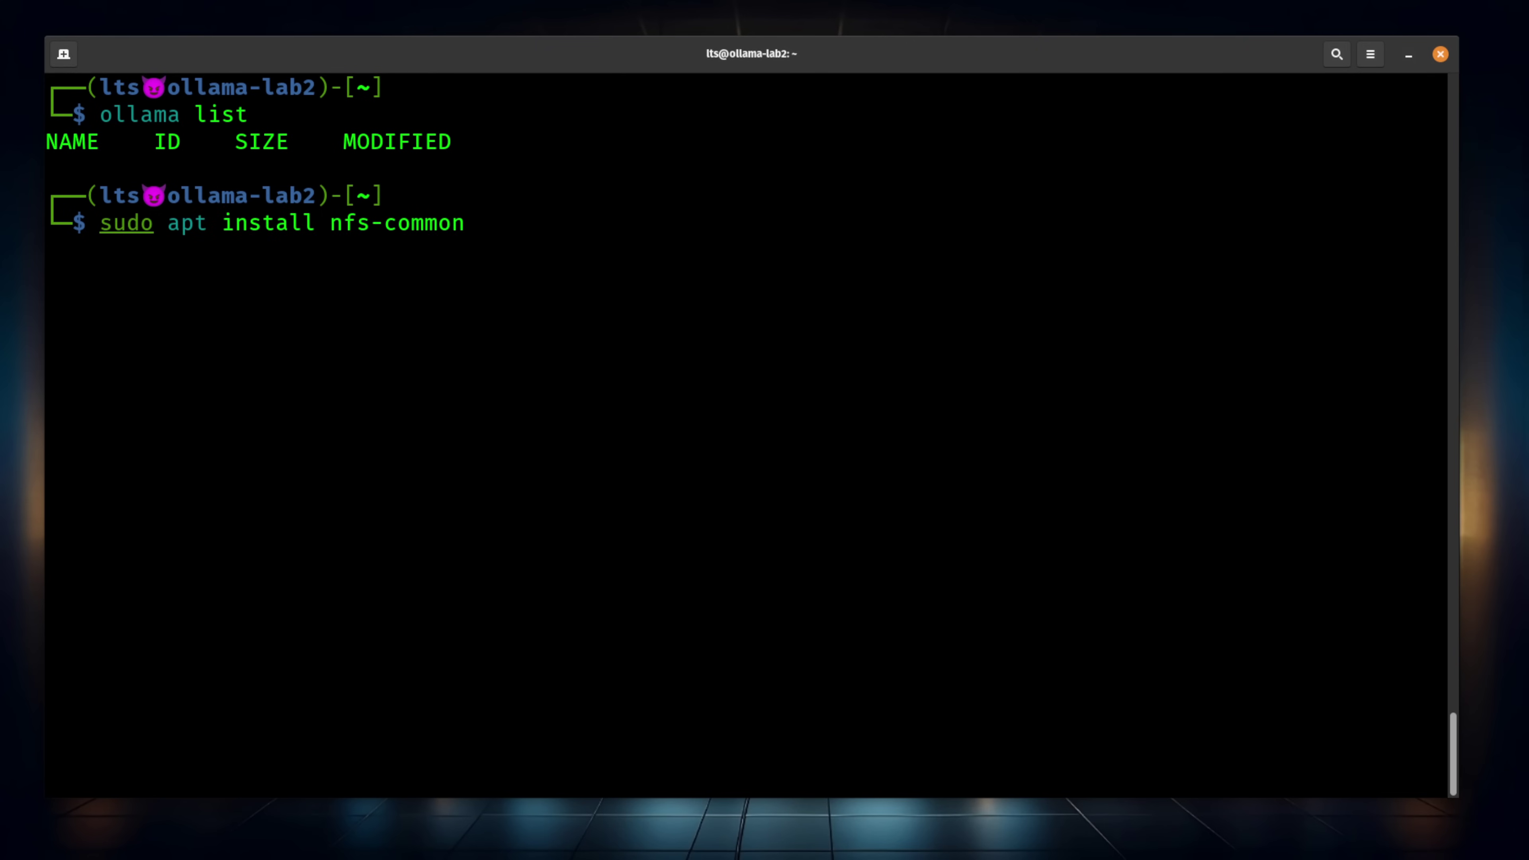
key("Return")
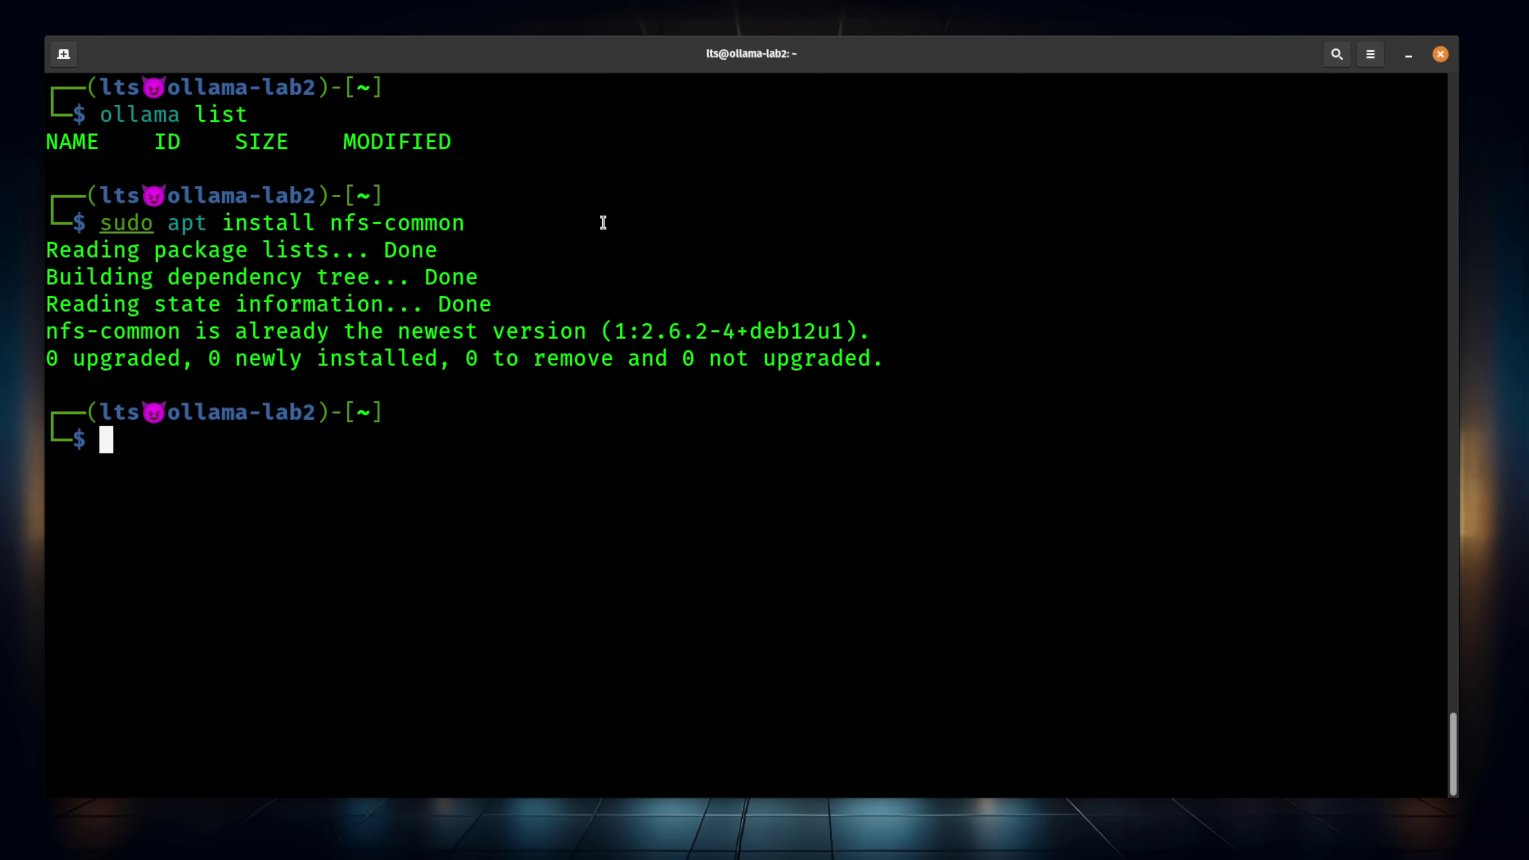
type("sudo mkdir -p /mnt/ollama_models")
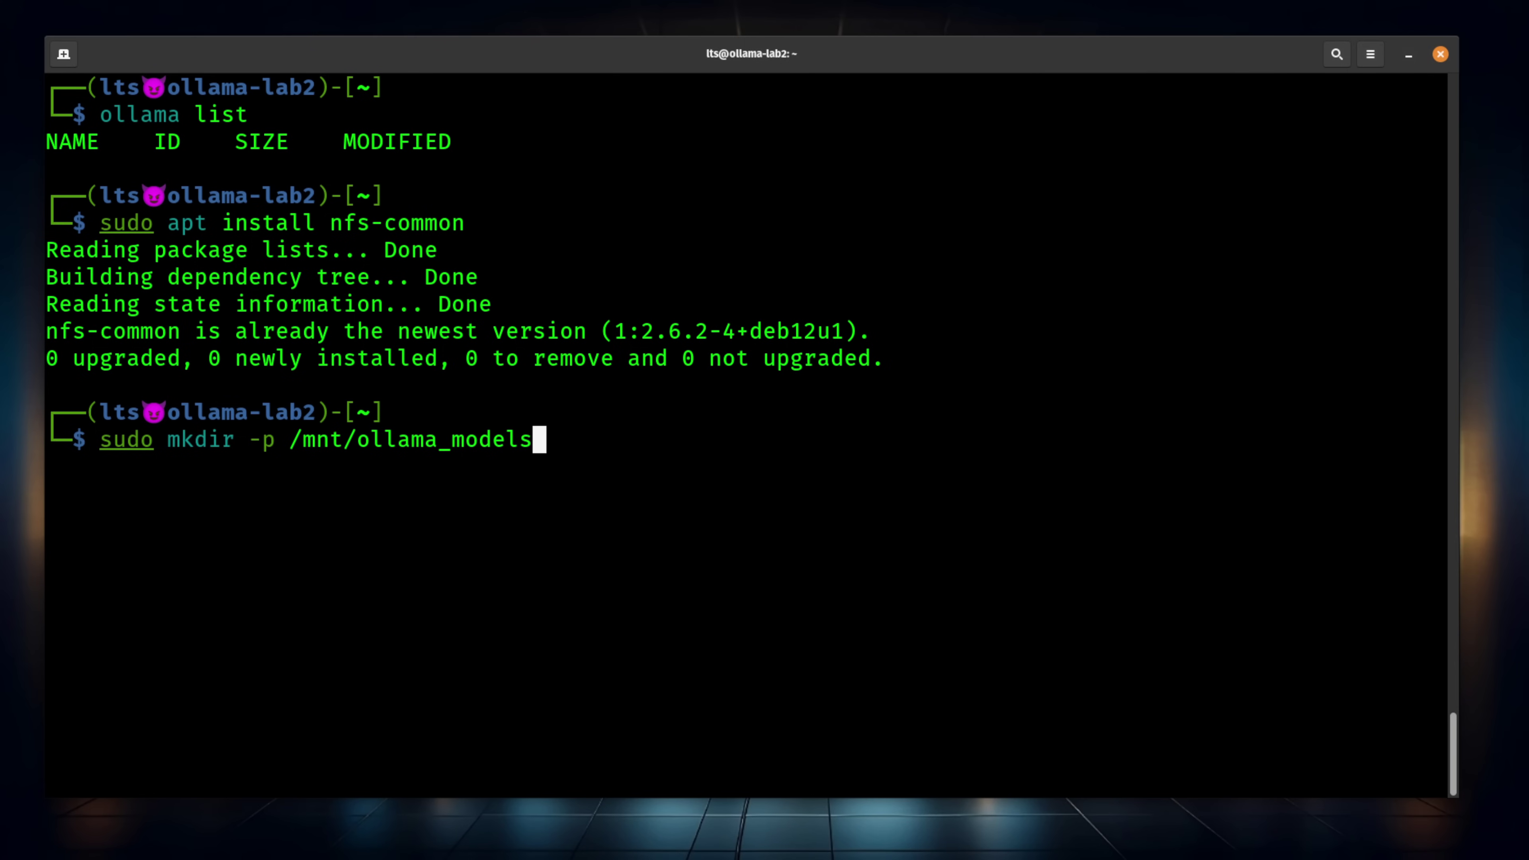
Create /mnt/ollama_models and mount 172.16.16.4:/mnt/Rusty/ollama-models there over NFS
key("Return")
type("sudo mount -t nfs 172.16.16.4:/mnt/Rusty/ollama-models /mnt/ollama_models")
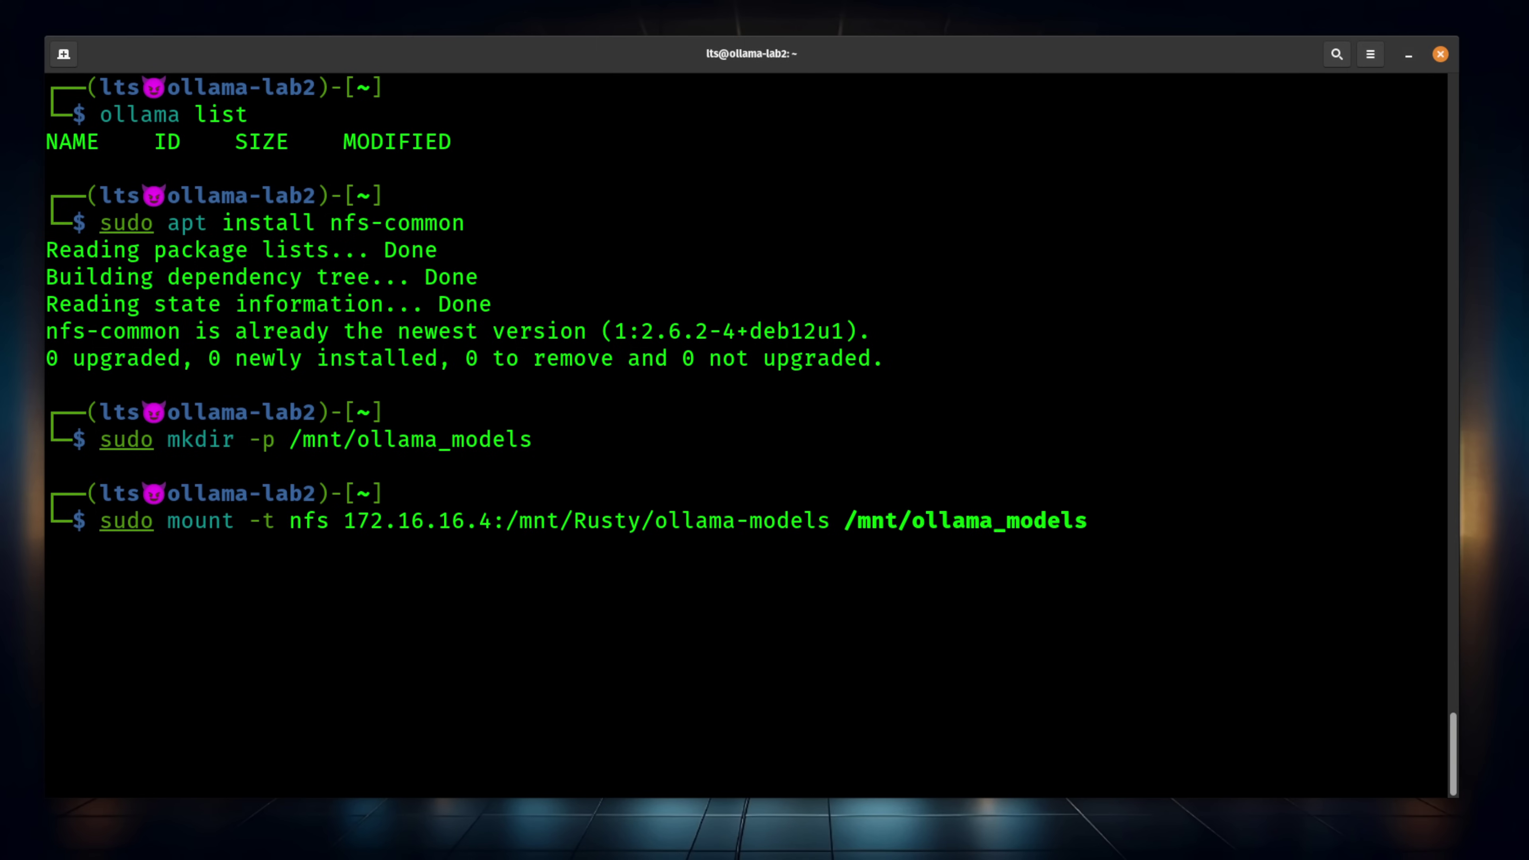
key("Left")
key("Left")
key("Left")
key("Left")
key("Left")
key("Left")
key("Left")
key("Left")
key("Left")
key("Left")
key("Left")
key("Left")
key("Left")
key("Left")
key("Left")
key("Left")
key("Left")
key("Left")
key("Left")
key("Left")
key("Left")
key("Left")
key("Left")
key("Left")
key("Left")
key("Left")
key("Left")
key("Left")
key("Left")
key("Right")
key("Right")
key("Right")
key("Right")
key("Right")
key("Right")
key("Right")
key("Right")
key("Right")
key("Right")
key("Right")
key("Right")
key("Right")
key("Right")
key("Right")
key("Right")
key("Right")
key("Right")
key("Right")
key("Right")
key("Right")
key("Right")
key("Right")
key("Right")
key("Right")
key("Right")
key("Right")
key("Right")
key("Right")
key("Right")
key("Right")
key("Right")
key("Right")
key("Right")
key("Right")
key("Right")
key("Right")
key("Right")
key("Right")
key("Right")
key("Right")
key("Right")
key("Right")
key("Right")
key("Right")
key("Right")
key("Return")
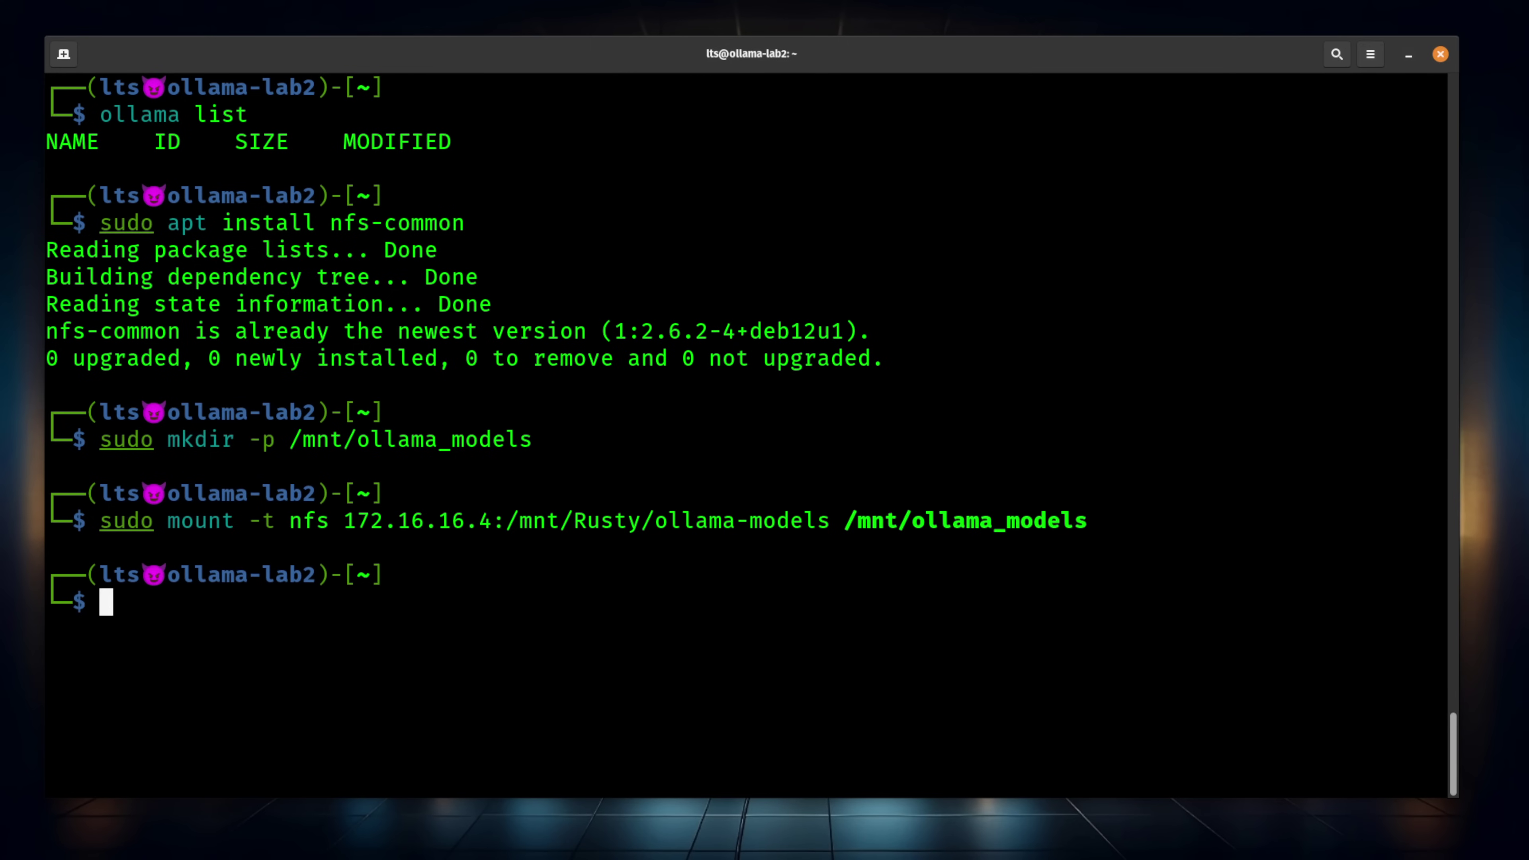
Verify the 31T mount with df -h and list the models folder inside it
type("df -h")
key("Return")
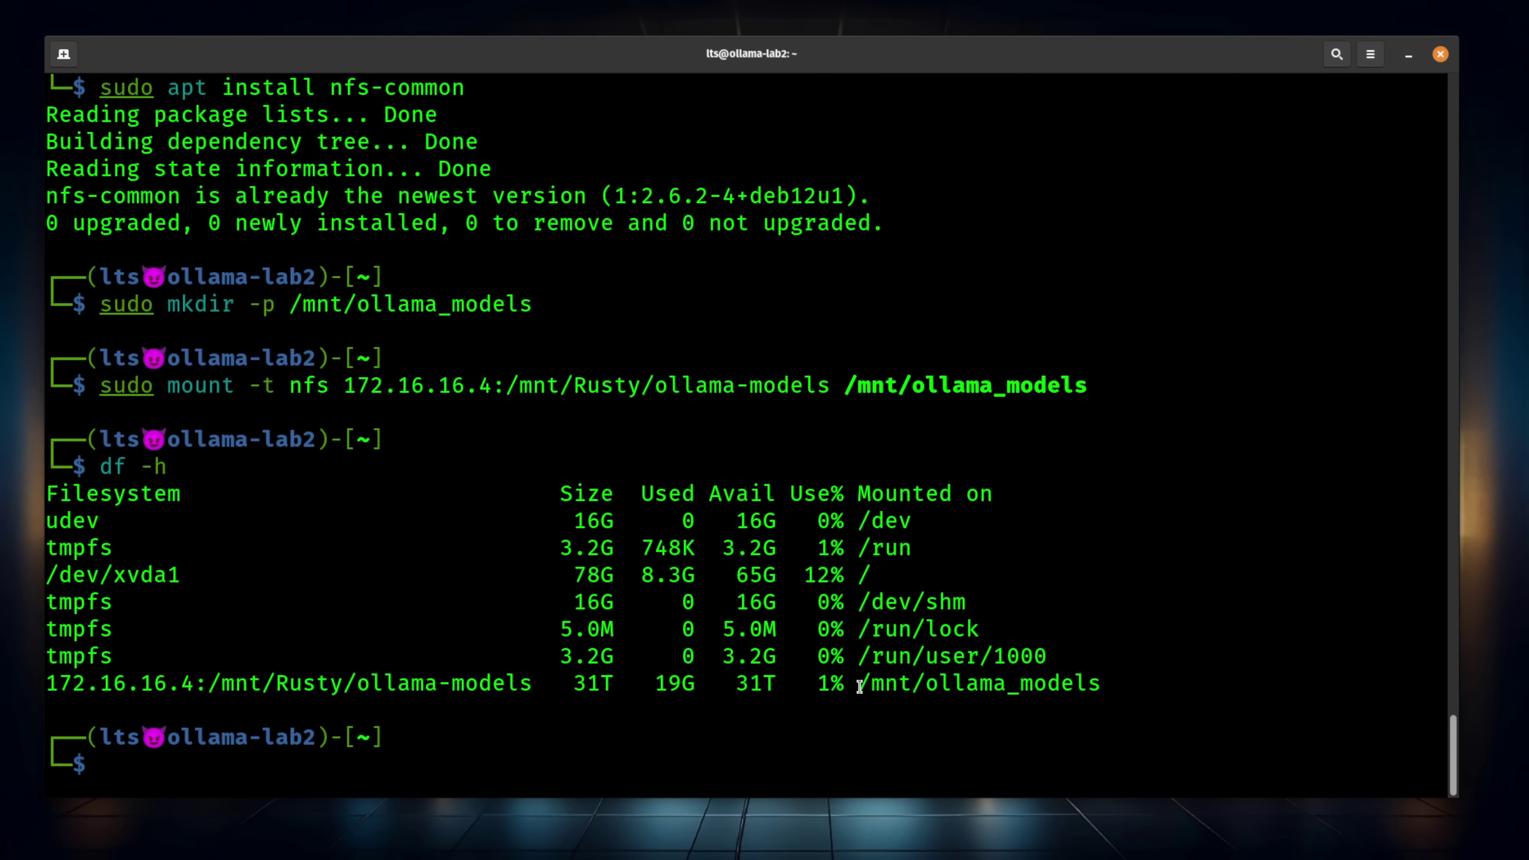
left_click_drag(859, 685, 1099, 682)
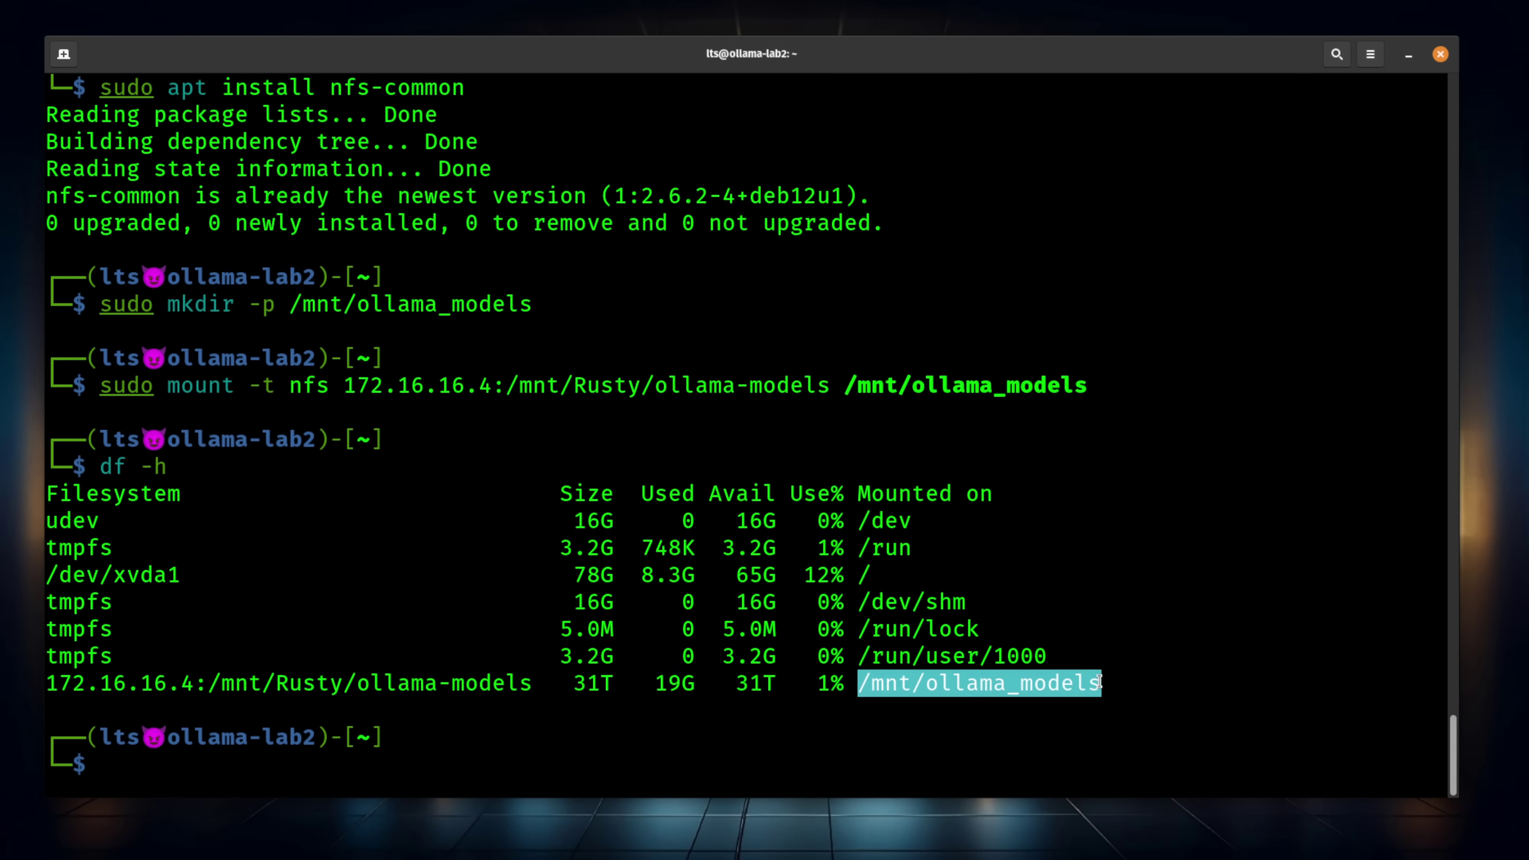
type("ls /mnt/ollama_models")
key("Return")
left_click(782, 625)
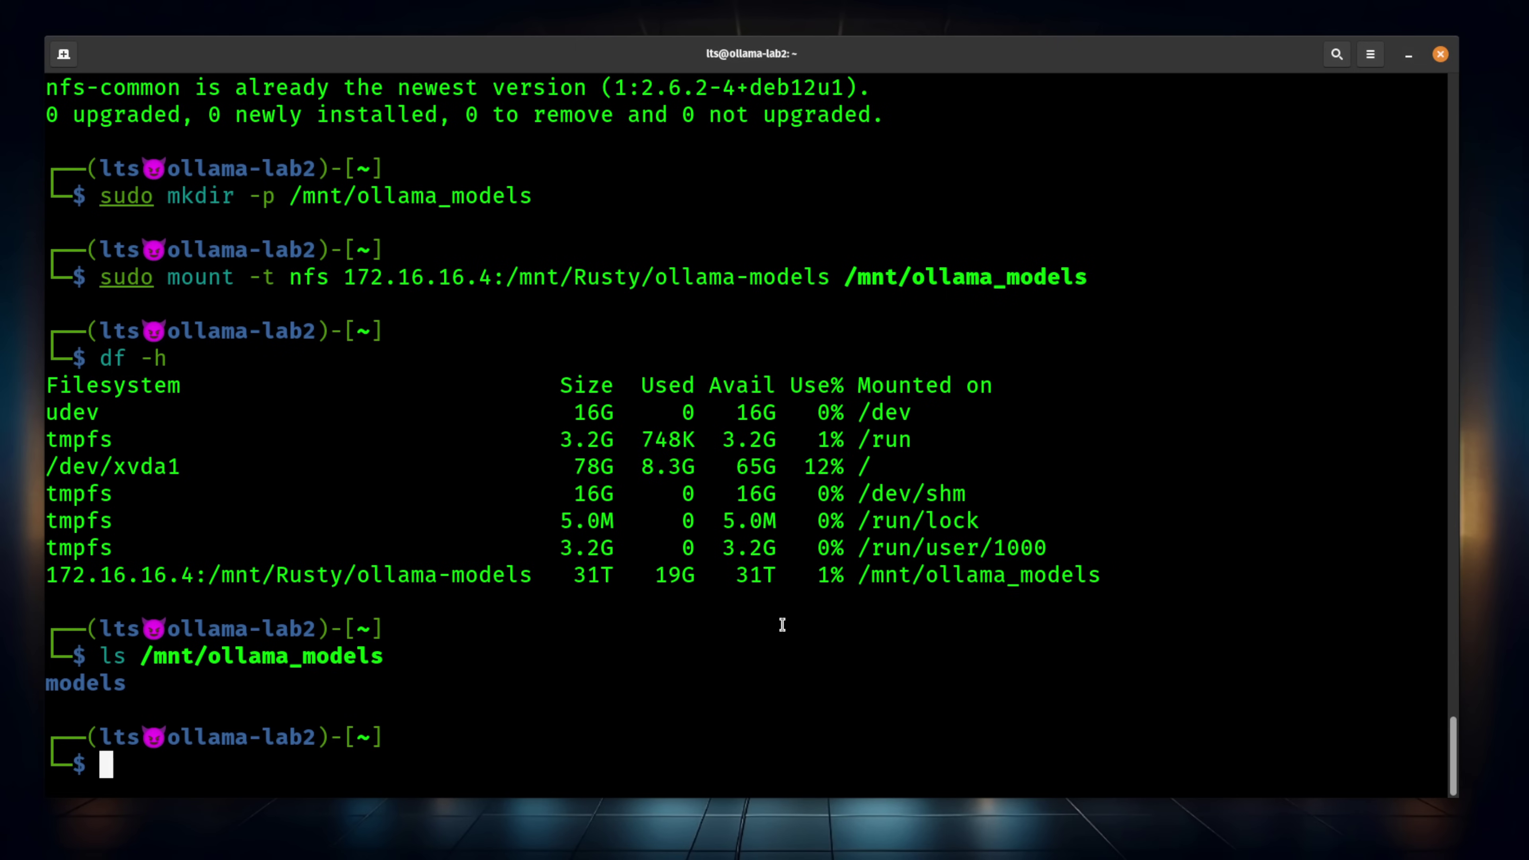
type("sudo vim /etc/fstab")
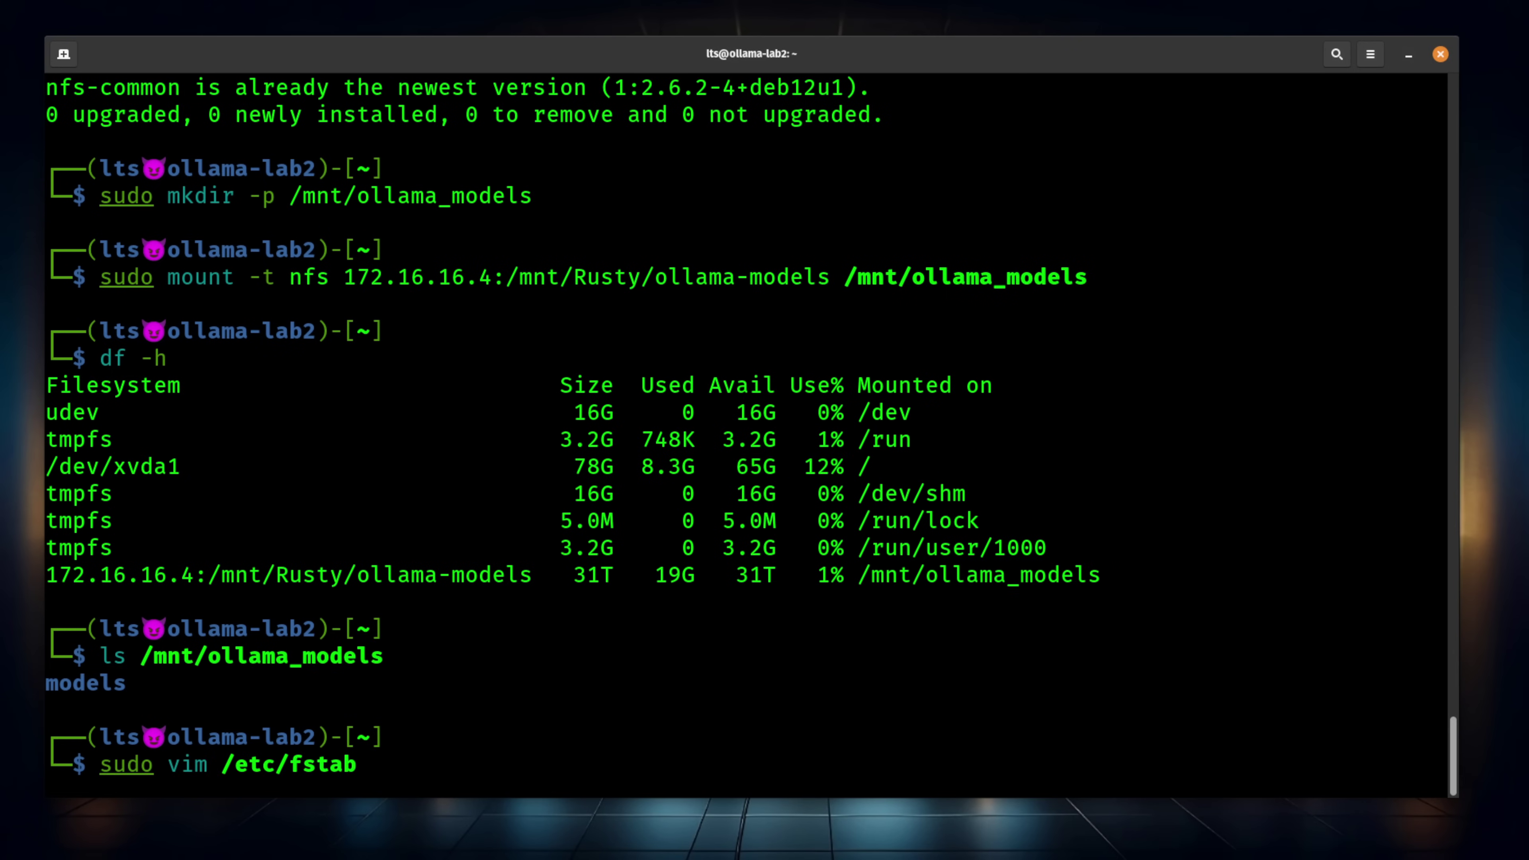
Add the line '172.16.16.4:/mnt/Rusty/ollama-models /mnt/ollama_models nfs defaults,_netdev 0 0' to /etc/fstab
key("Return")
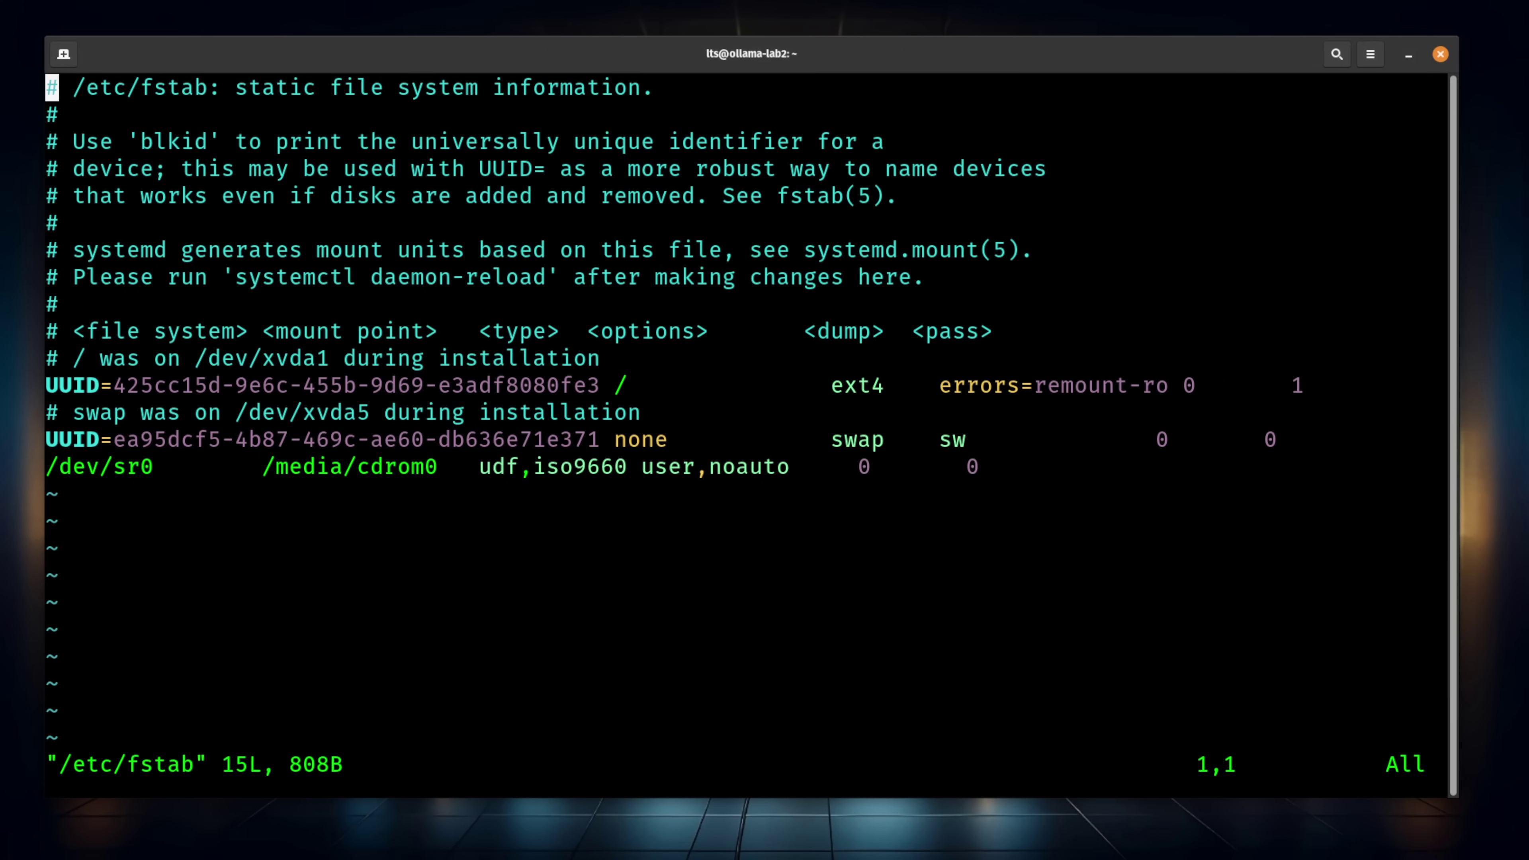
key("Down")
key("Down")
key("Down")
key("Down")
key("Down")
key("Down")
key("Down")
key("Down")
key("Down")
key("Down")
key("Down")
key("Down")
key("Down")
key("Down")
key("Right")
key("Right")
key("Right")
key("Right")
key("Right")
key("Right")
key("Right")
key("Right")
key("Right")
key("Right")
key("Right")
key("Right")
key("Right")
key("Right")
key("Right")
key("Right")
key("Right")
key("Right")
key("Right")
key("Right")
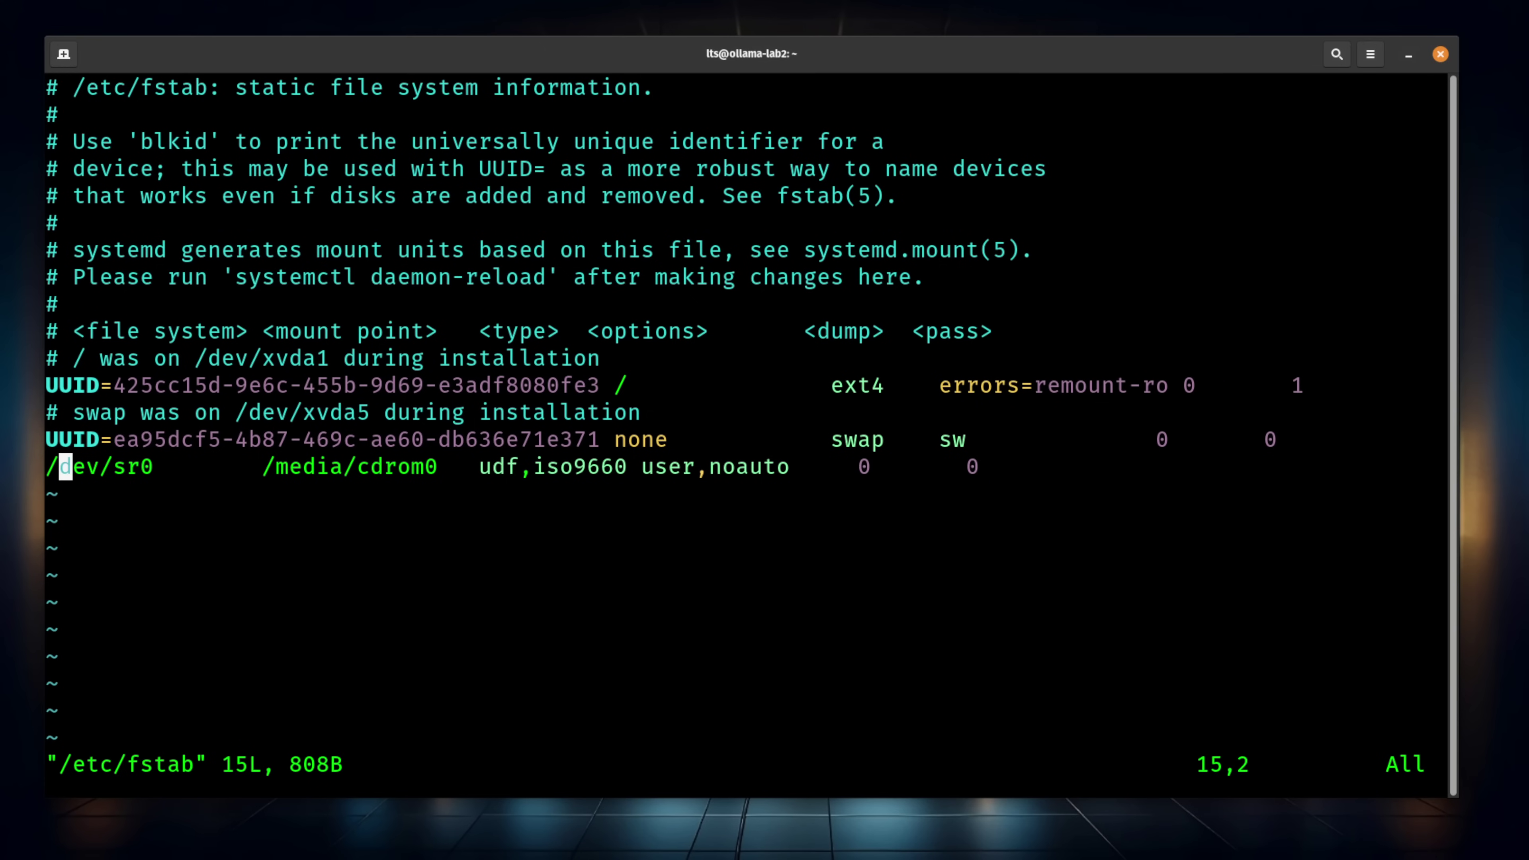
key("Right")
key("Right")
key("Right")
key("Right")
key("Right")
key("Right")
key("Right")
key("Right")
key("Right")
key("Right")
key("Right")
key("Right")
key("Right")
key("Right")
key("Right")
key("Right")
key("Right")
key("Right")
key("Right")
key("Right")
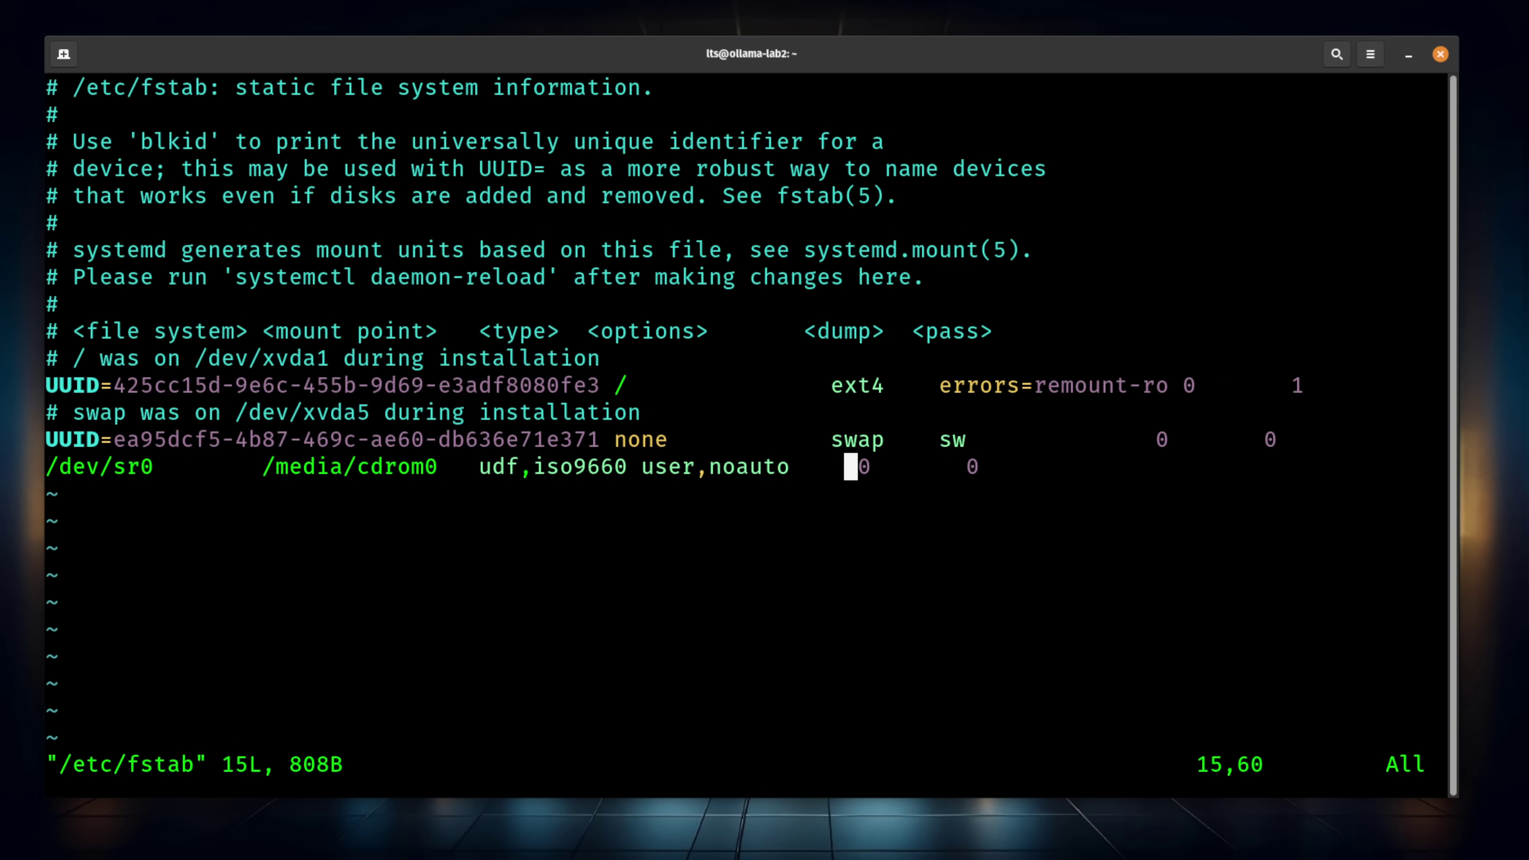
key("a")
key("Return")
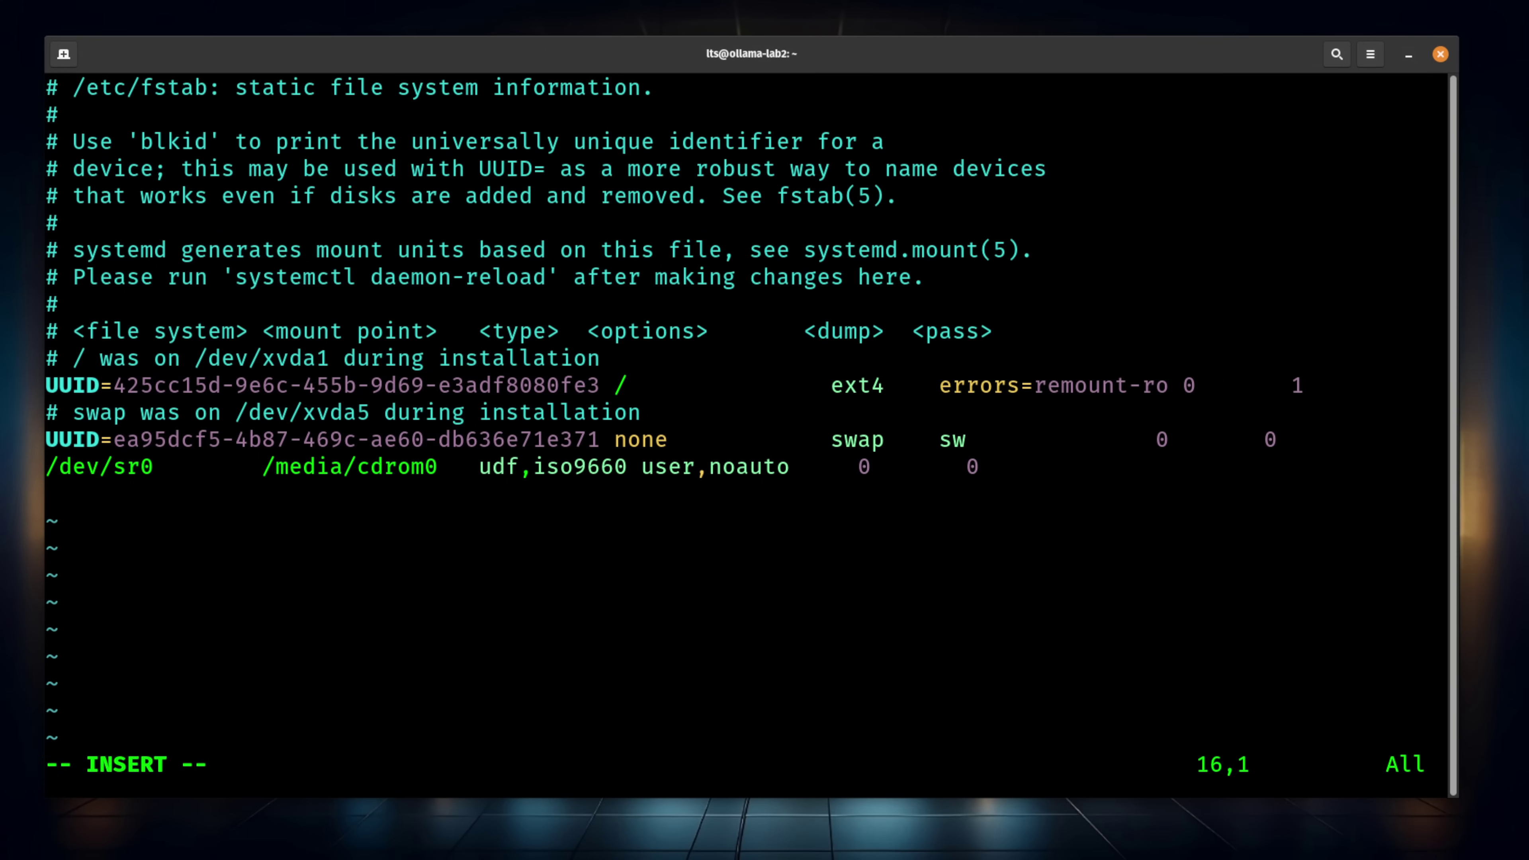
type("172.16.16.4:/mnt/Rusty/ollama-models  /mnt/ollama_models  nfs  defaults,_netdev  0  0")
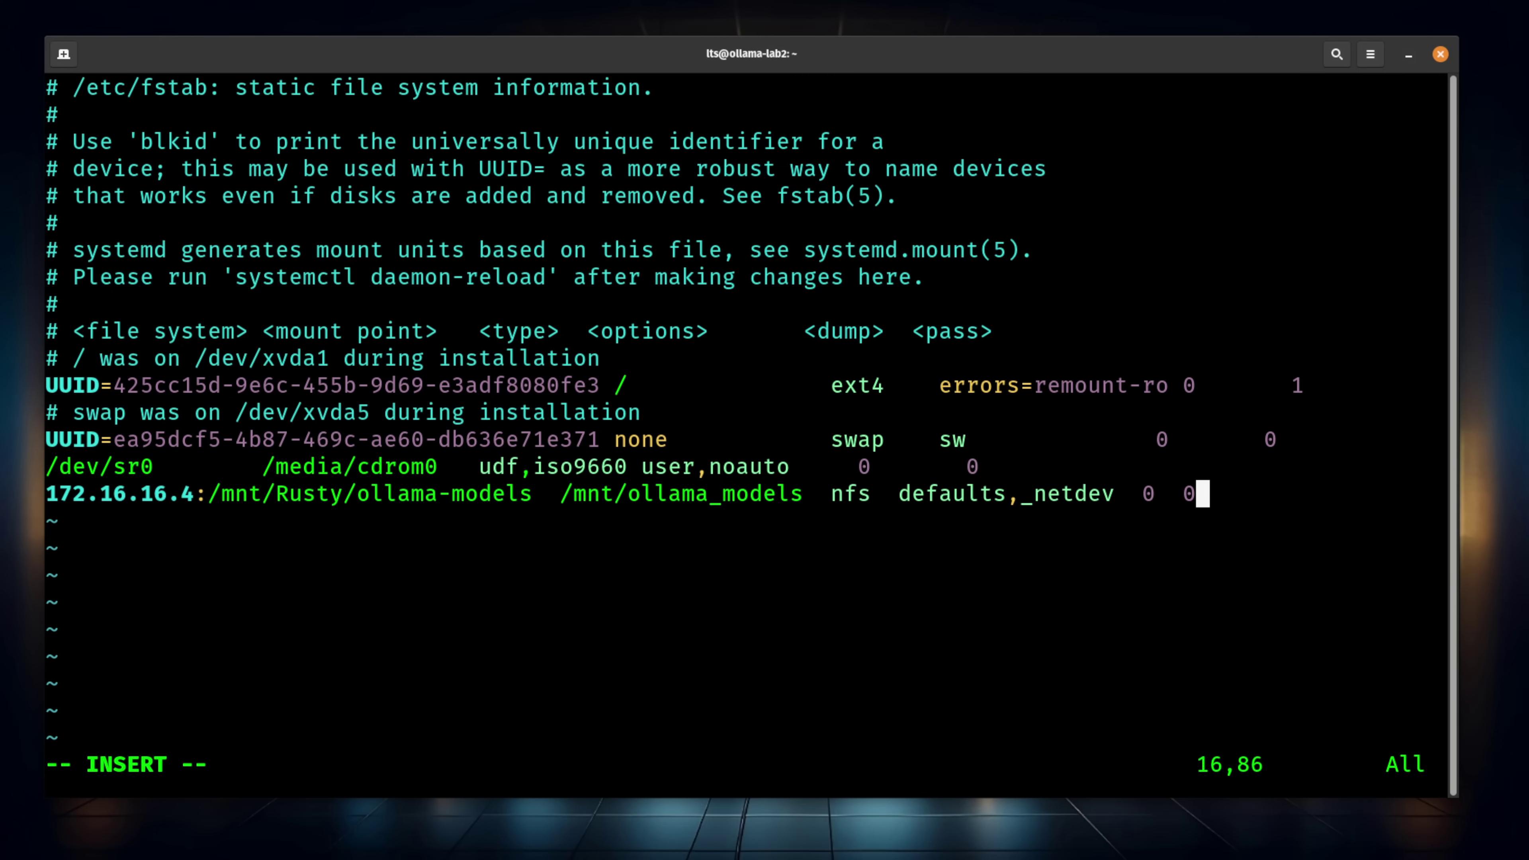
key("Escape")
type(":")
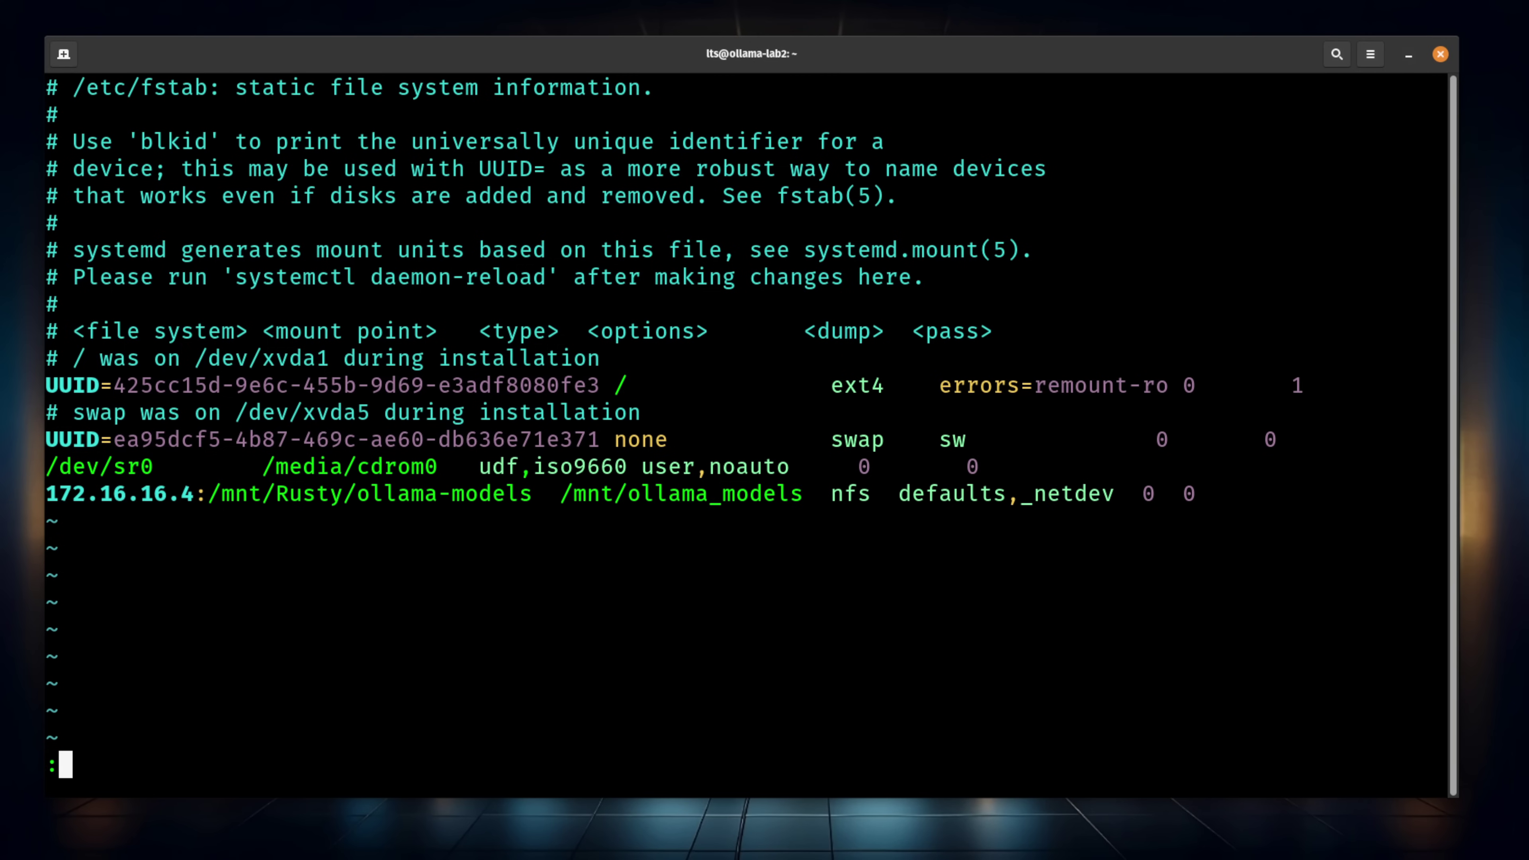
type("wq")
key("Return")
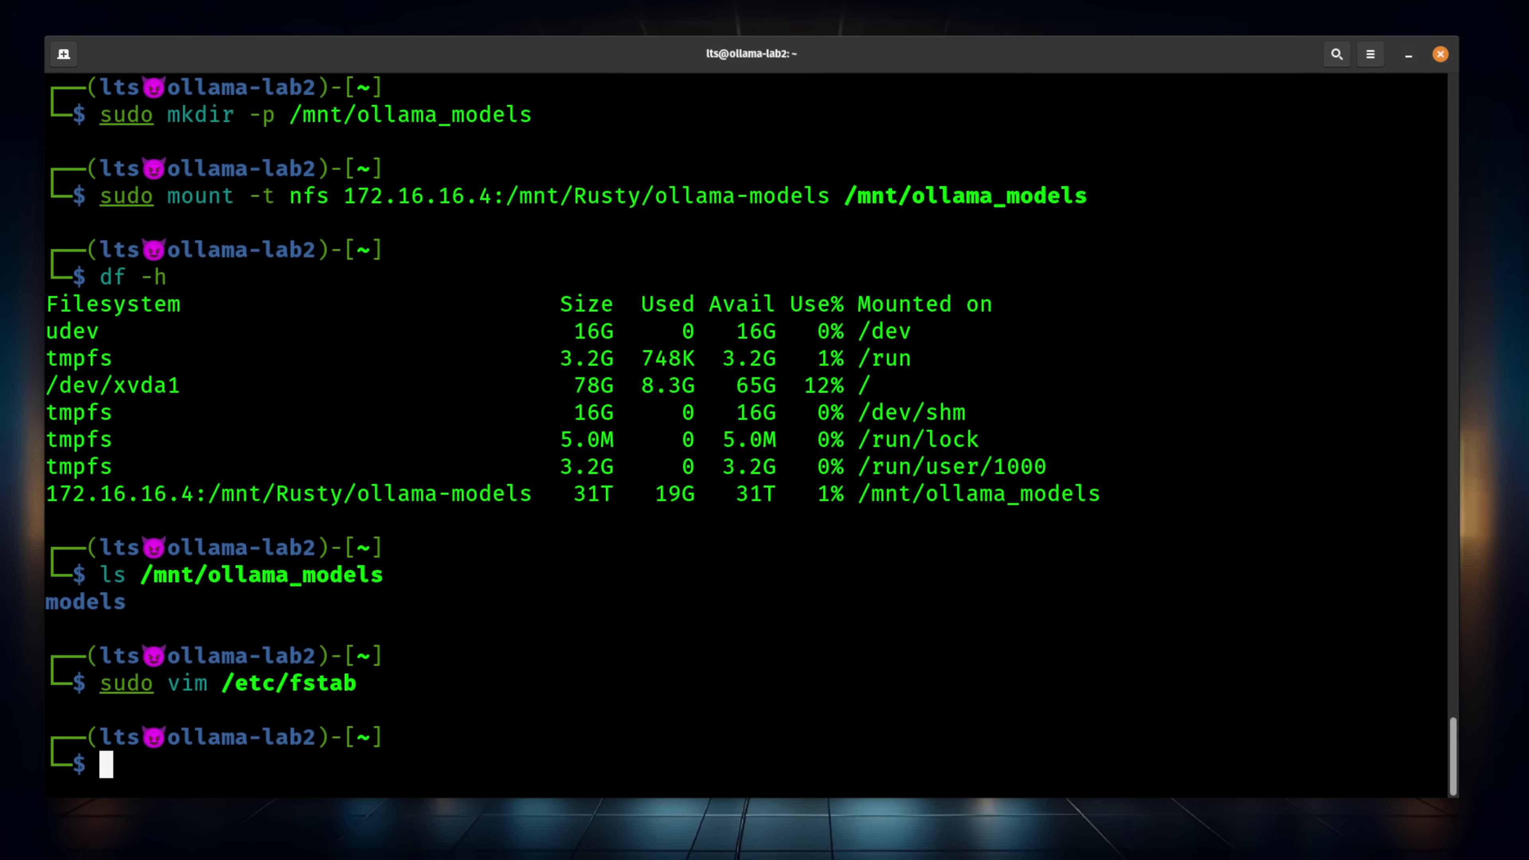
Mount all fstab entries with sudo mount -a and confirm the share with df -h
type("sudo mount -a")
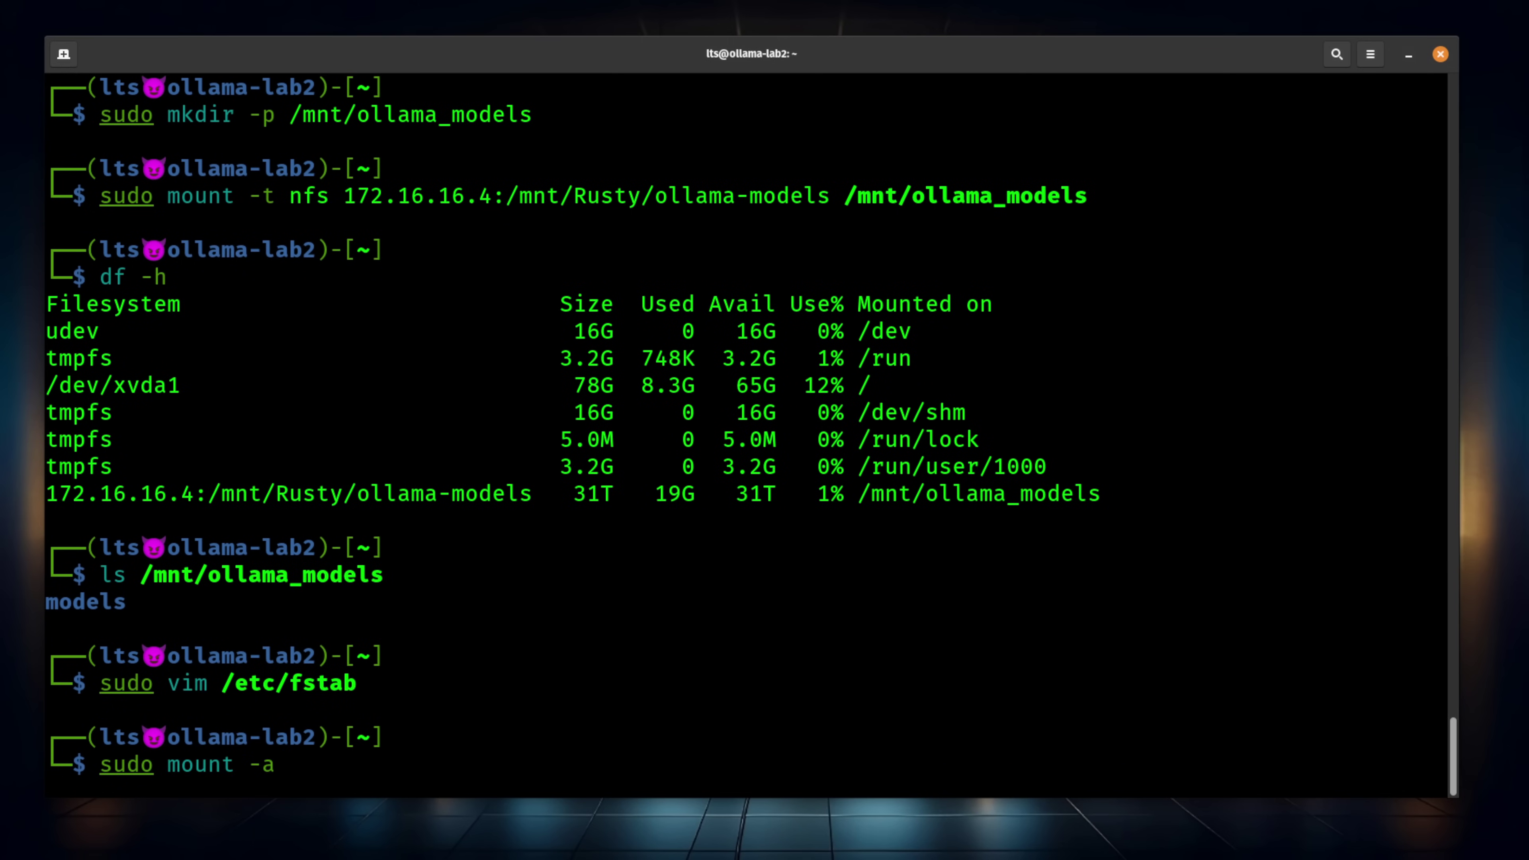
key("Return")
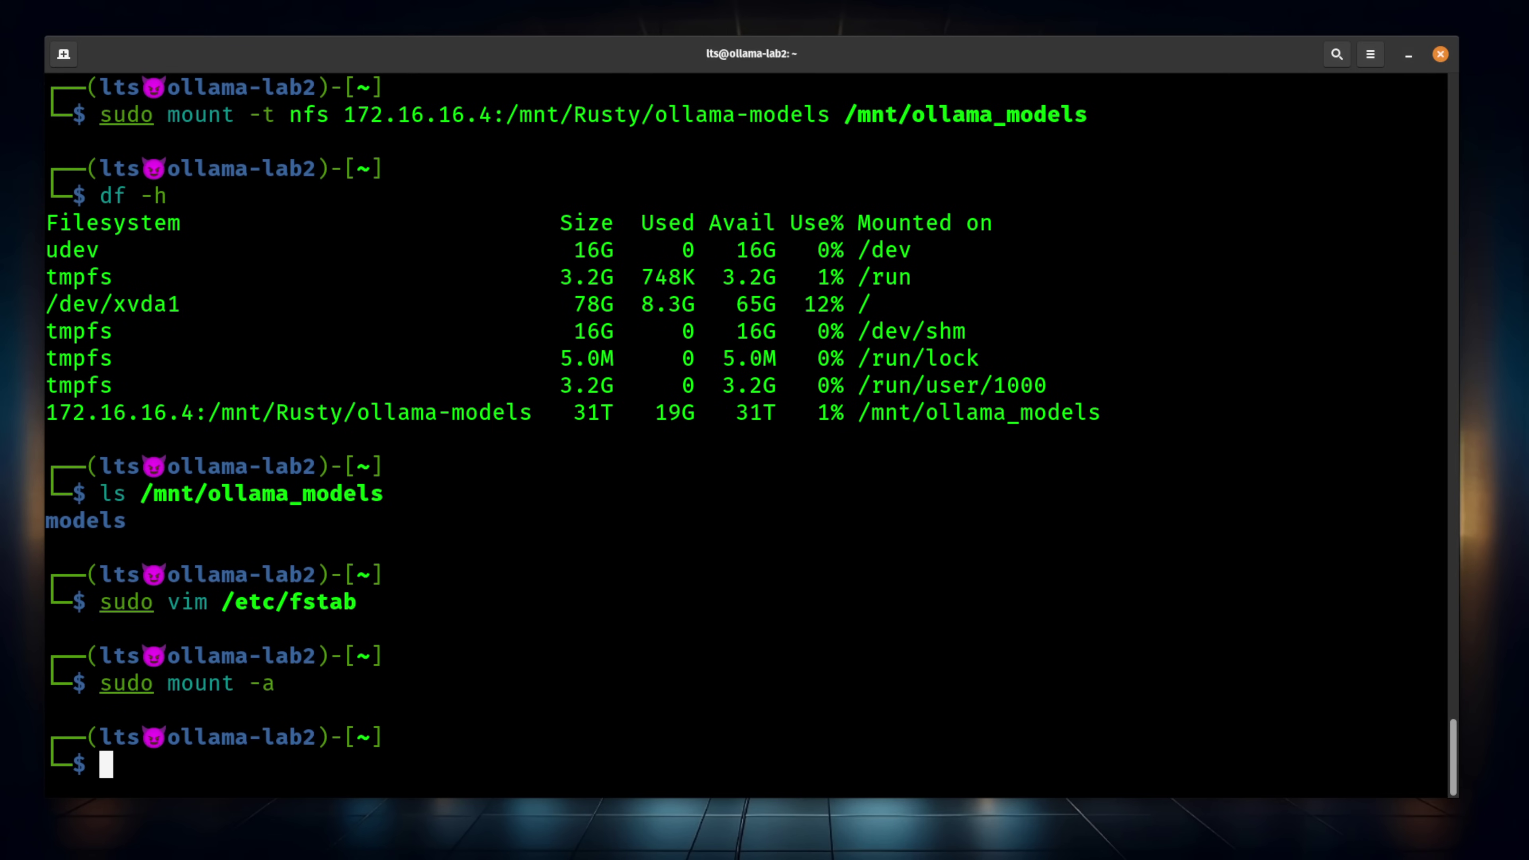
type("df -h")
key("Return")
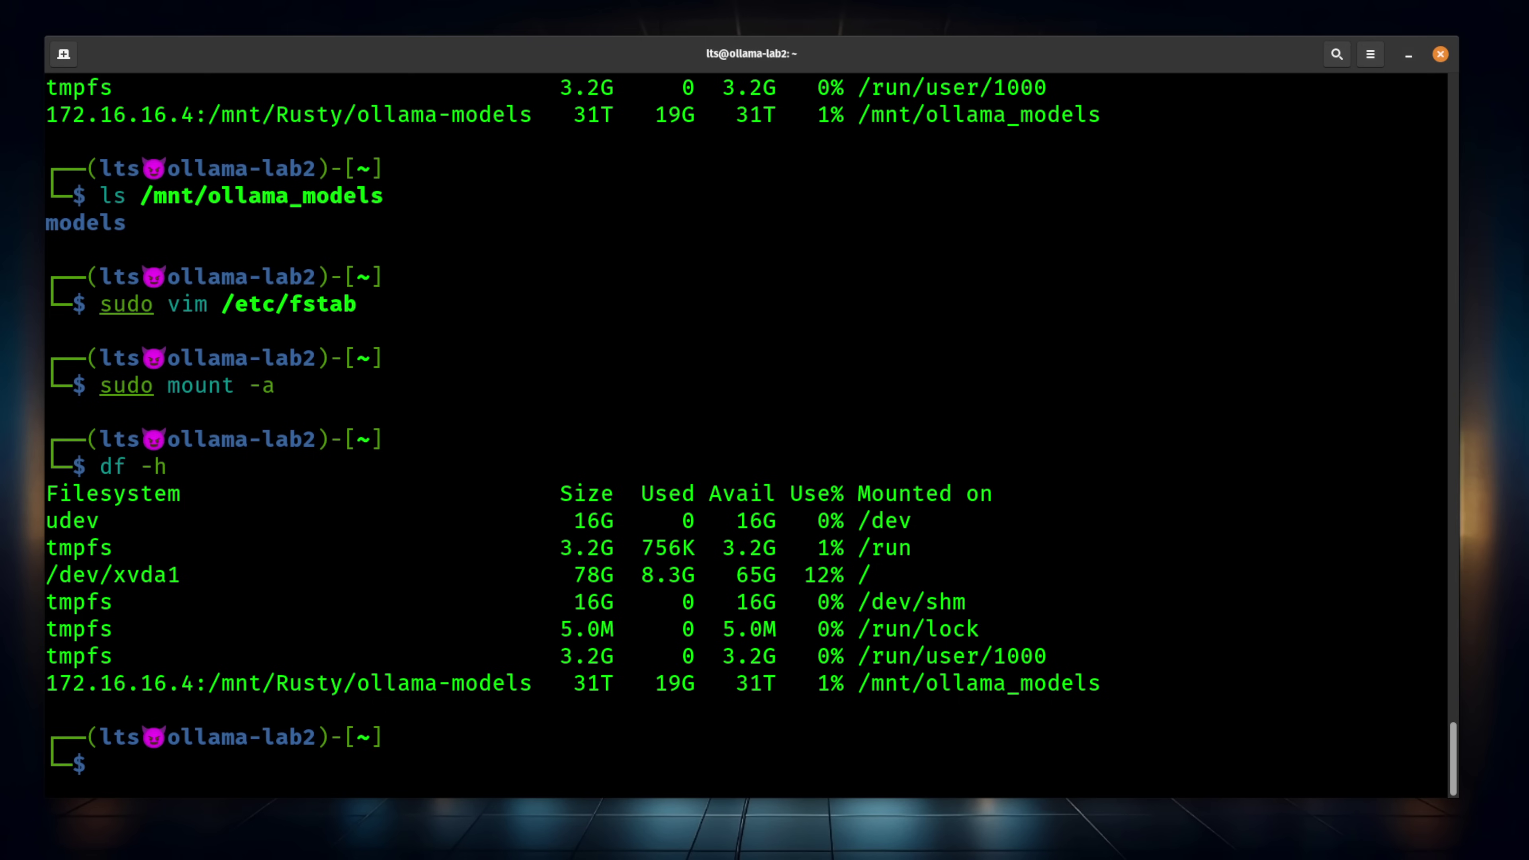
Reboot the client and confirm with df -h that /mnt/ollama_models is still mounted
type("rebot")
key("Tab")
key("BackSpace")
key("BackSpace")
key("BackSpace")
key("BackSpace")
key("BackSpace")
type("sudo reboot")
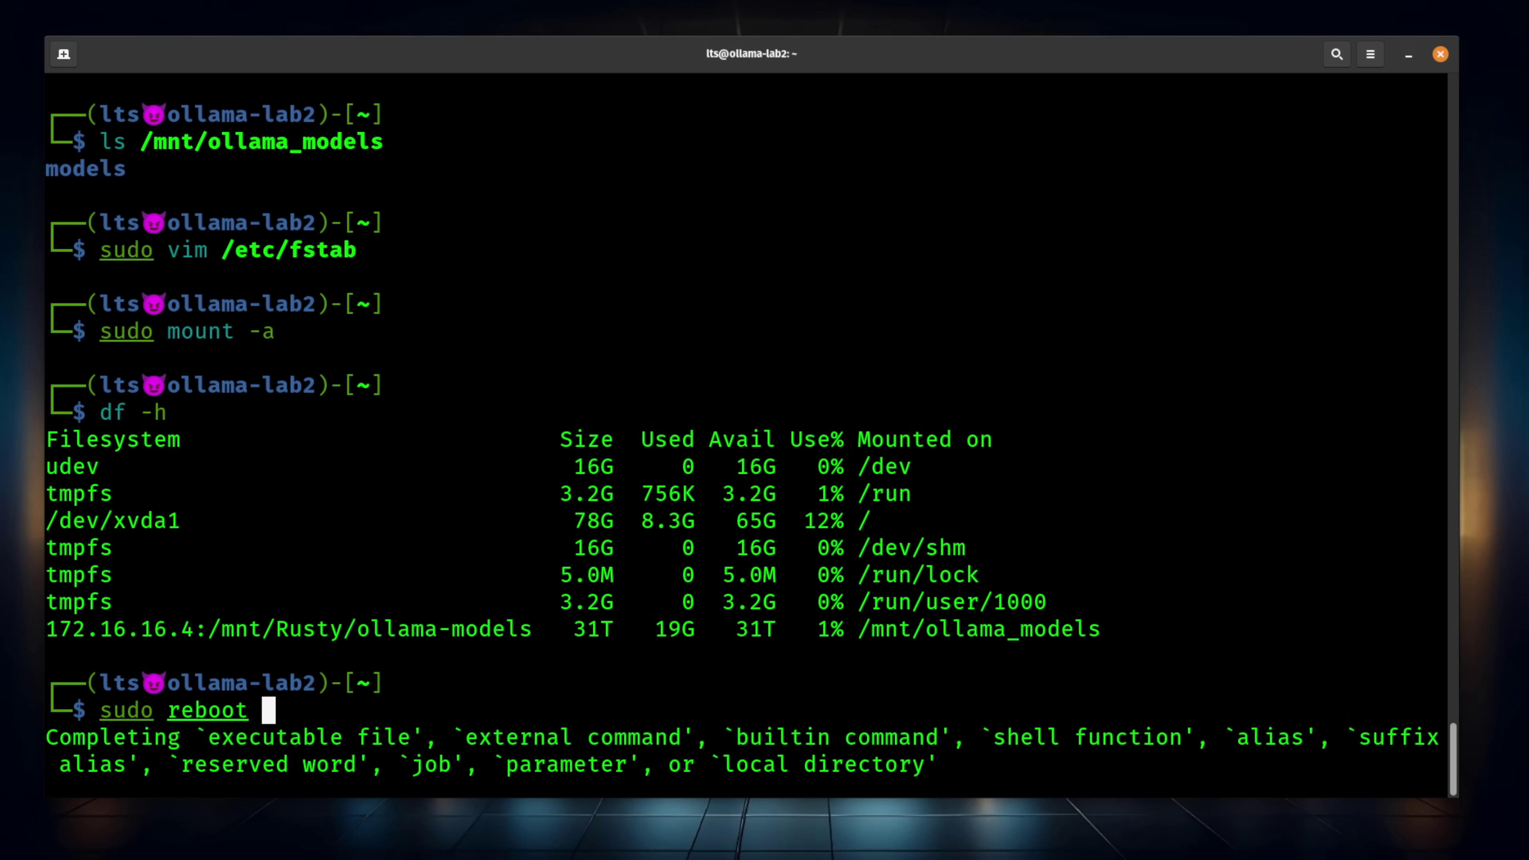
key("Return")
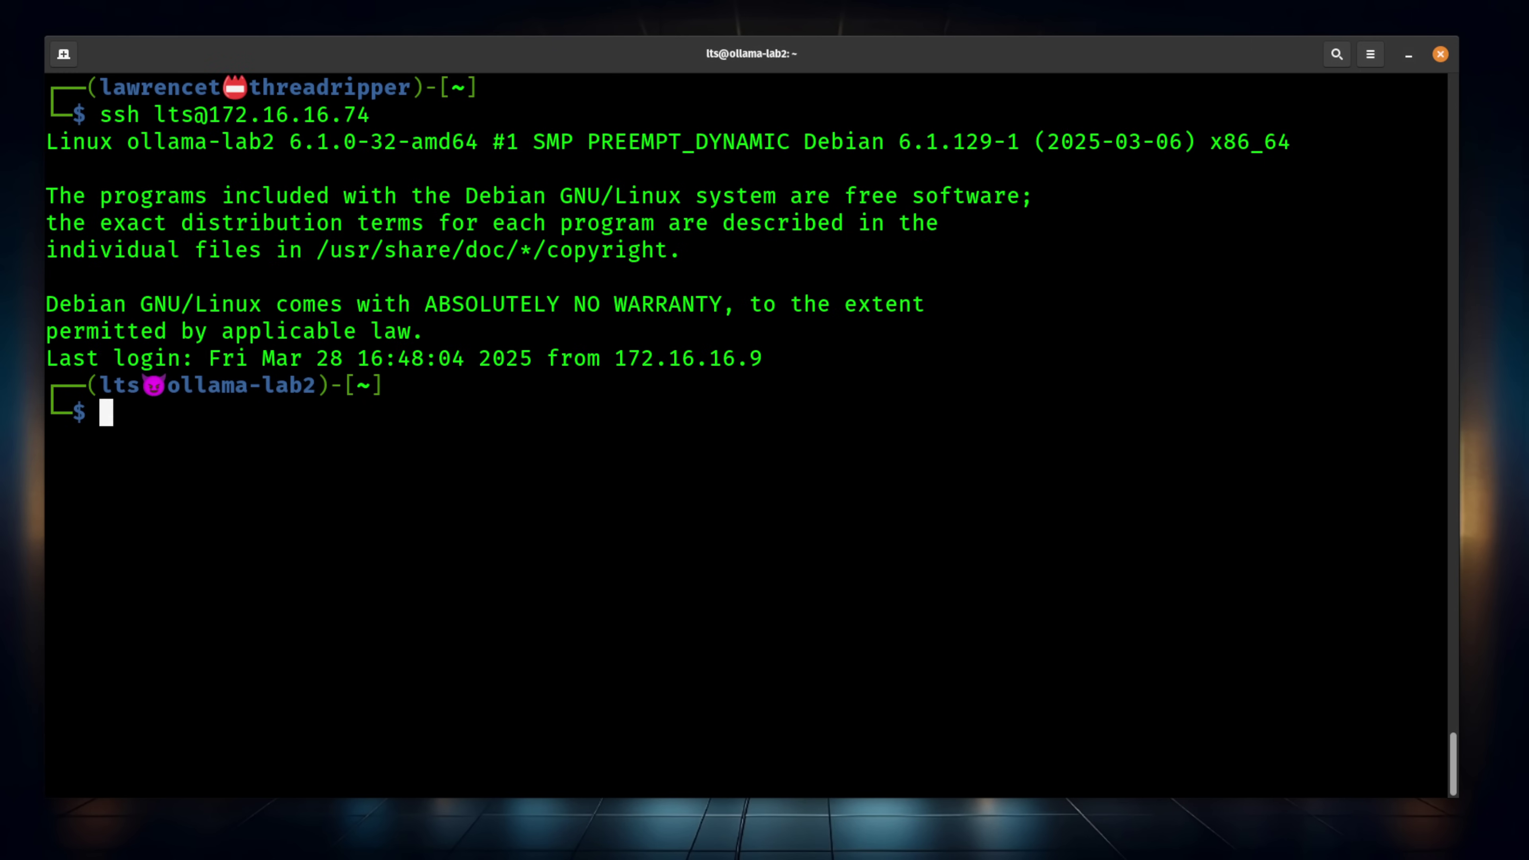
type("d")
key("Right")
key("Return")
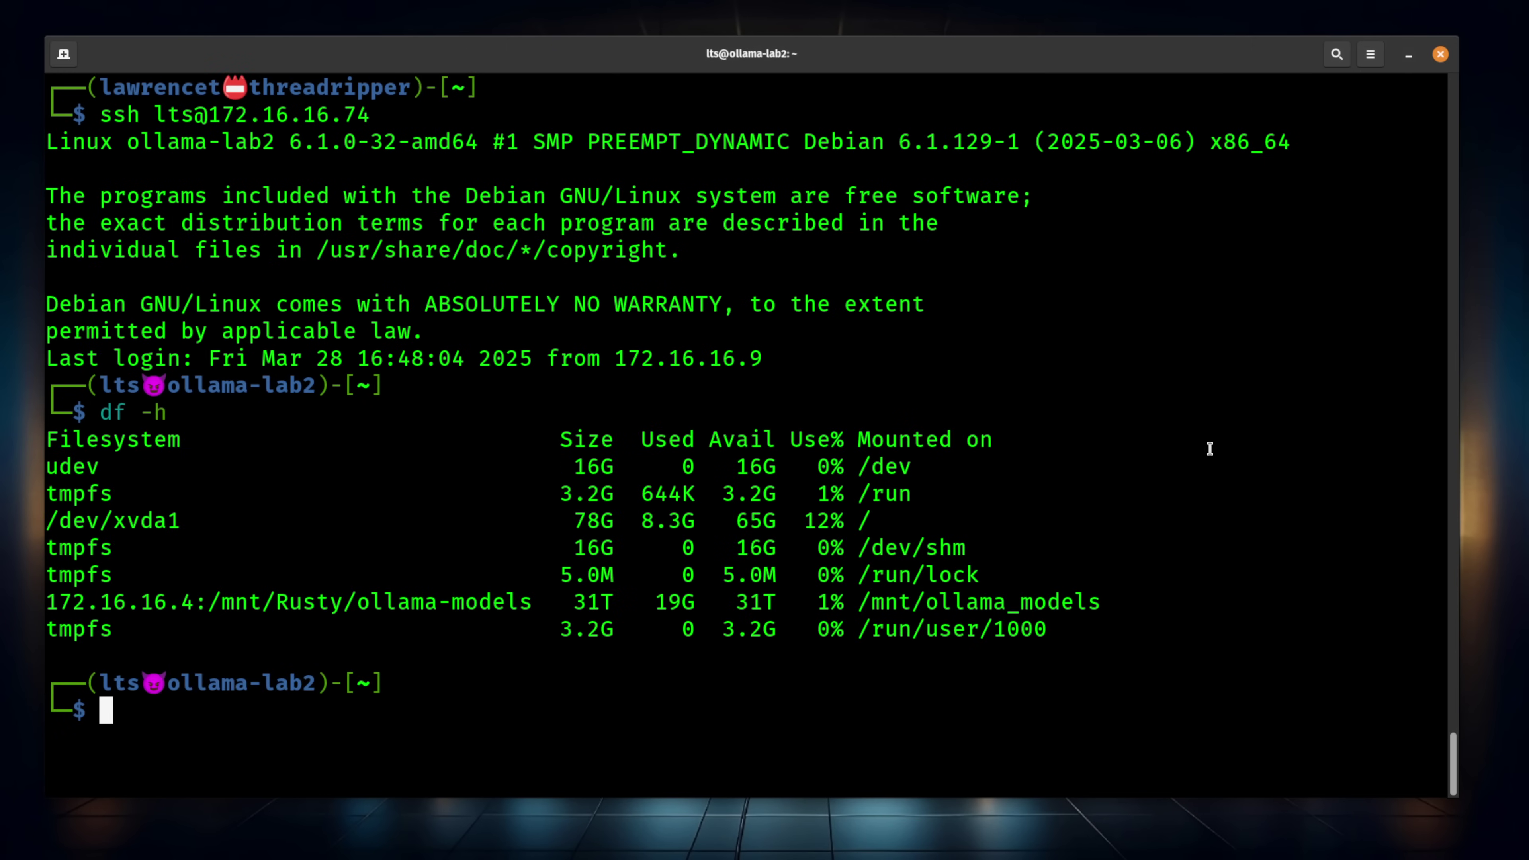
left_click_drag(858, 602, 1135, 603)
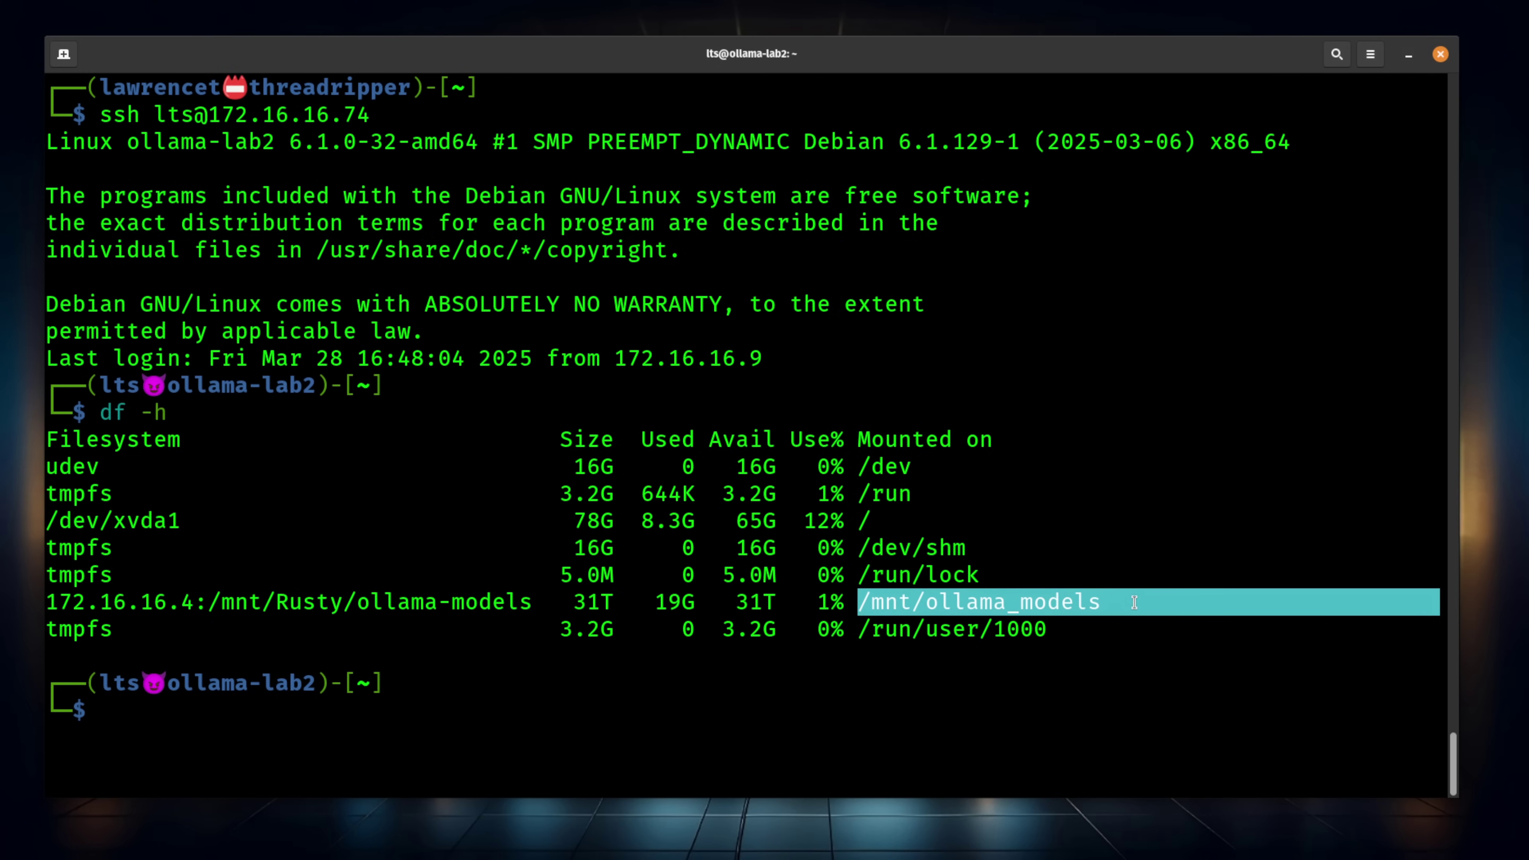
Go to /usr/share/ollama/.ollama/models and inspect its contents and the blobs folder
left_click(1006, 489)
type("cd")
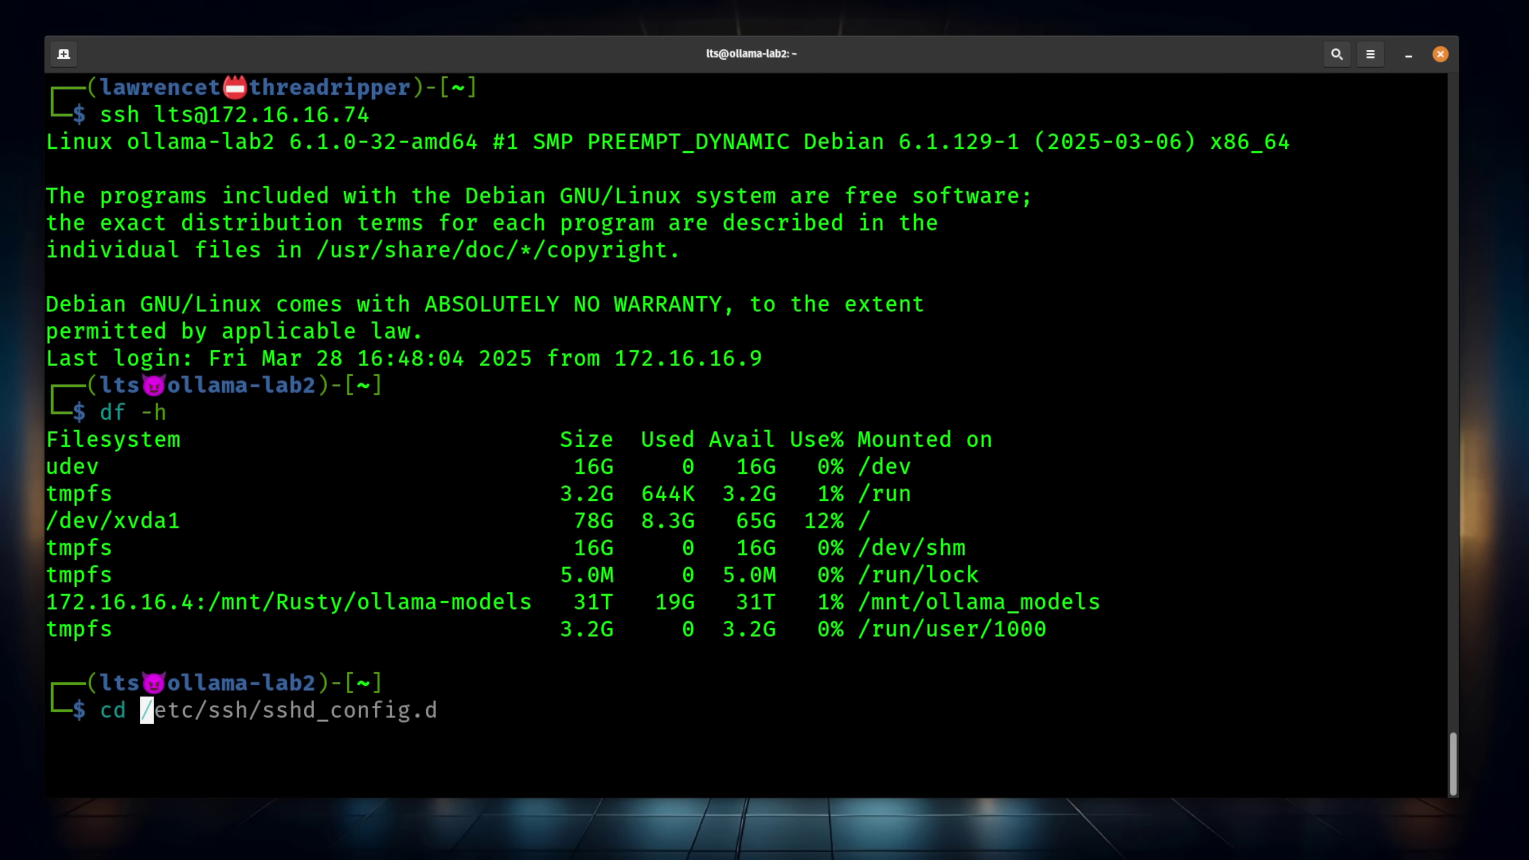
type("/usr/share/ollama/.ollama/models")
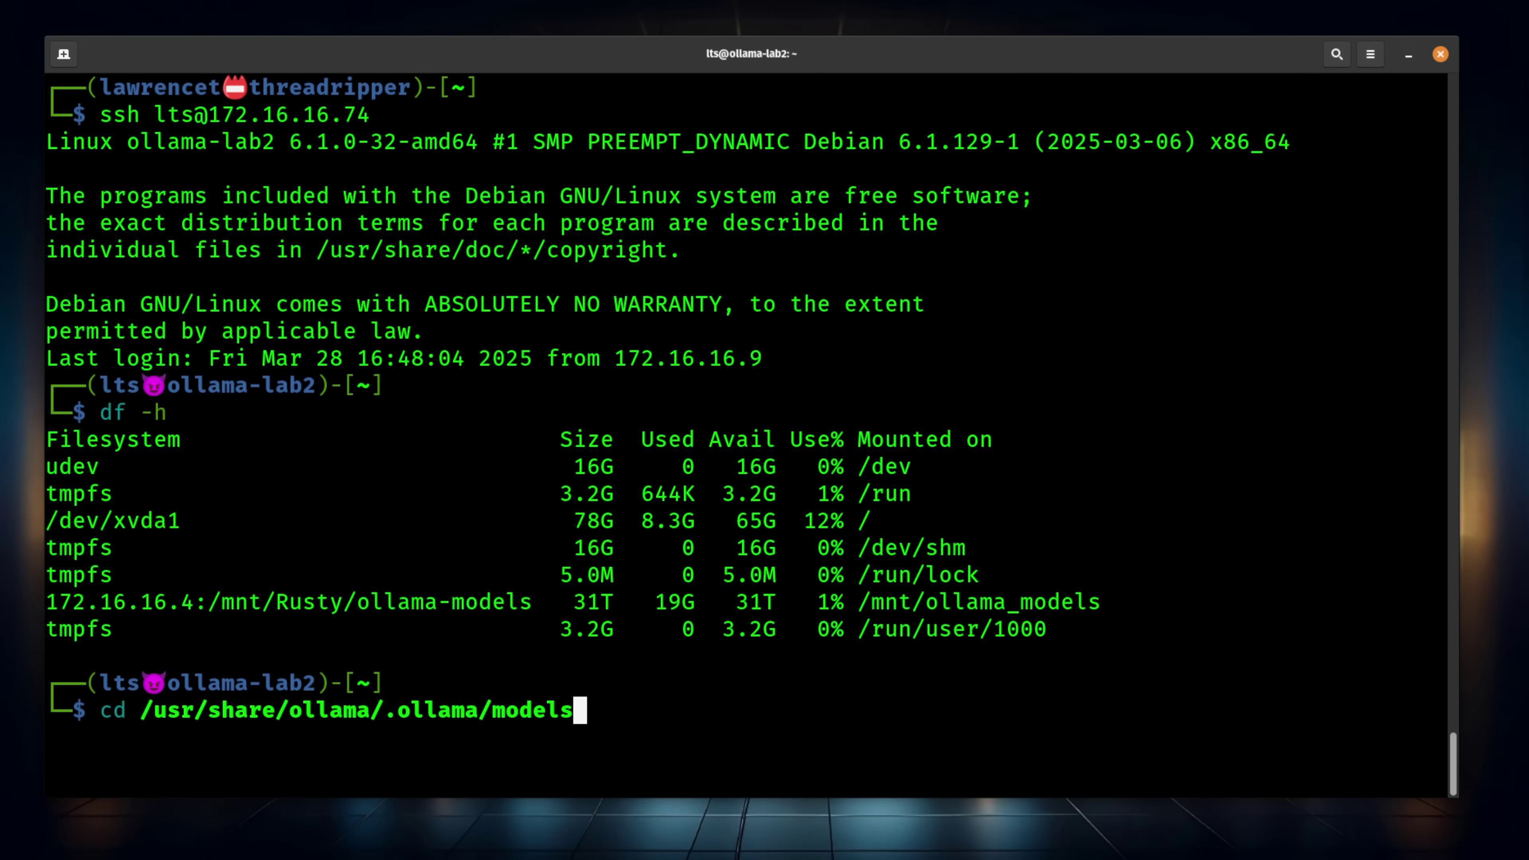
key("Return")
type("ls")
key("Return")
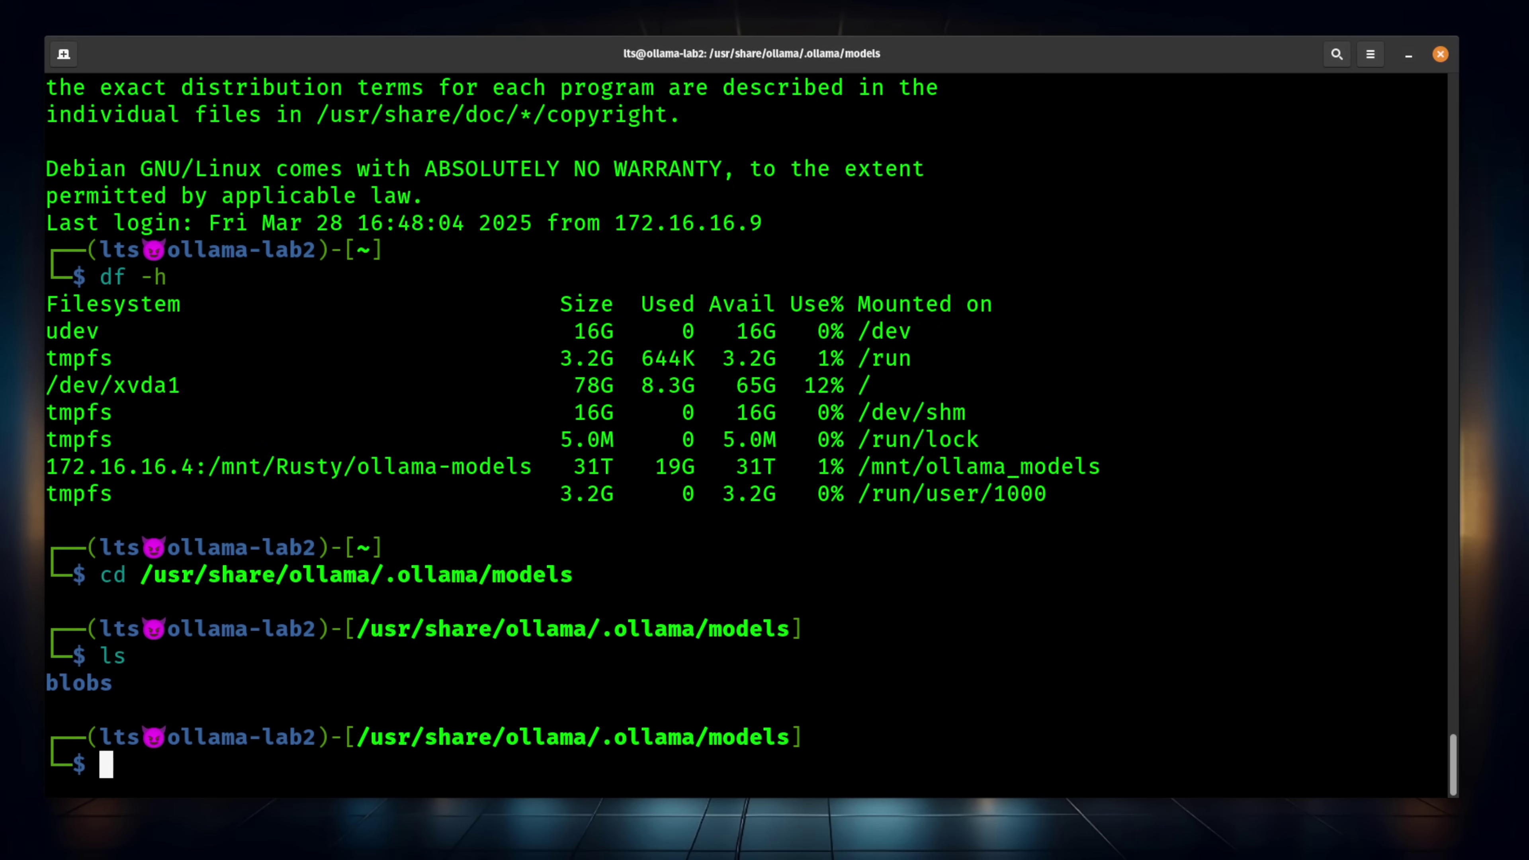
type("cd bl")
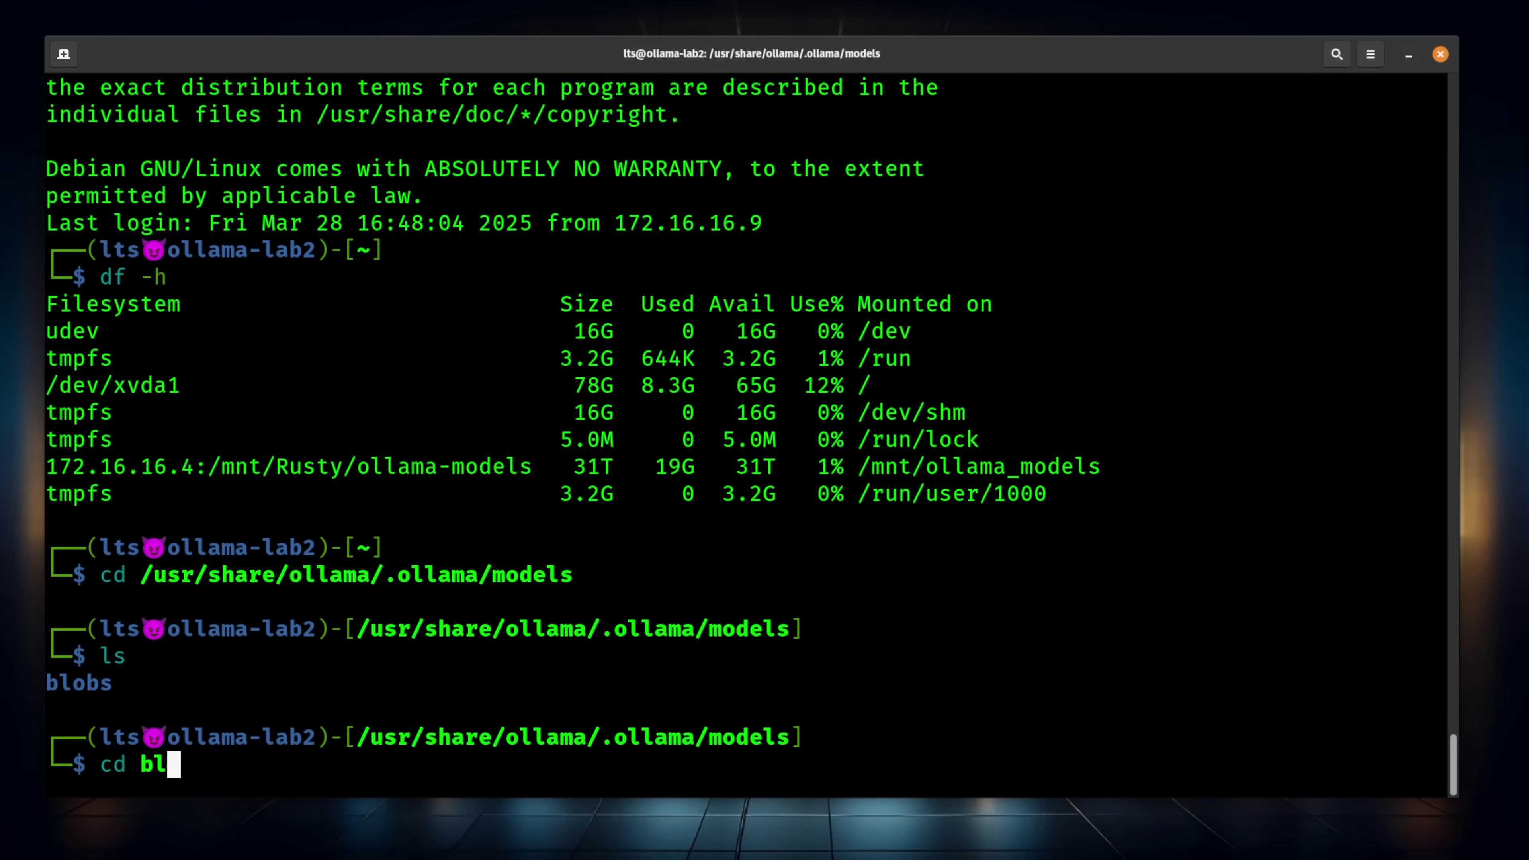
key("Tab")
key("Return")
type("ls")
key("Return")
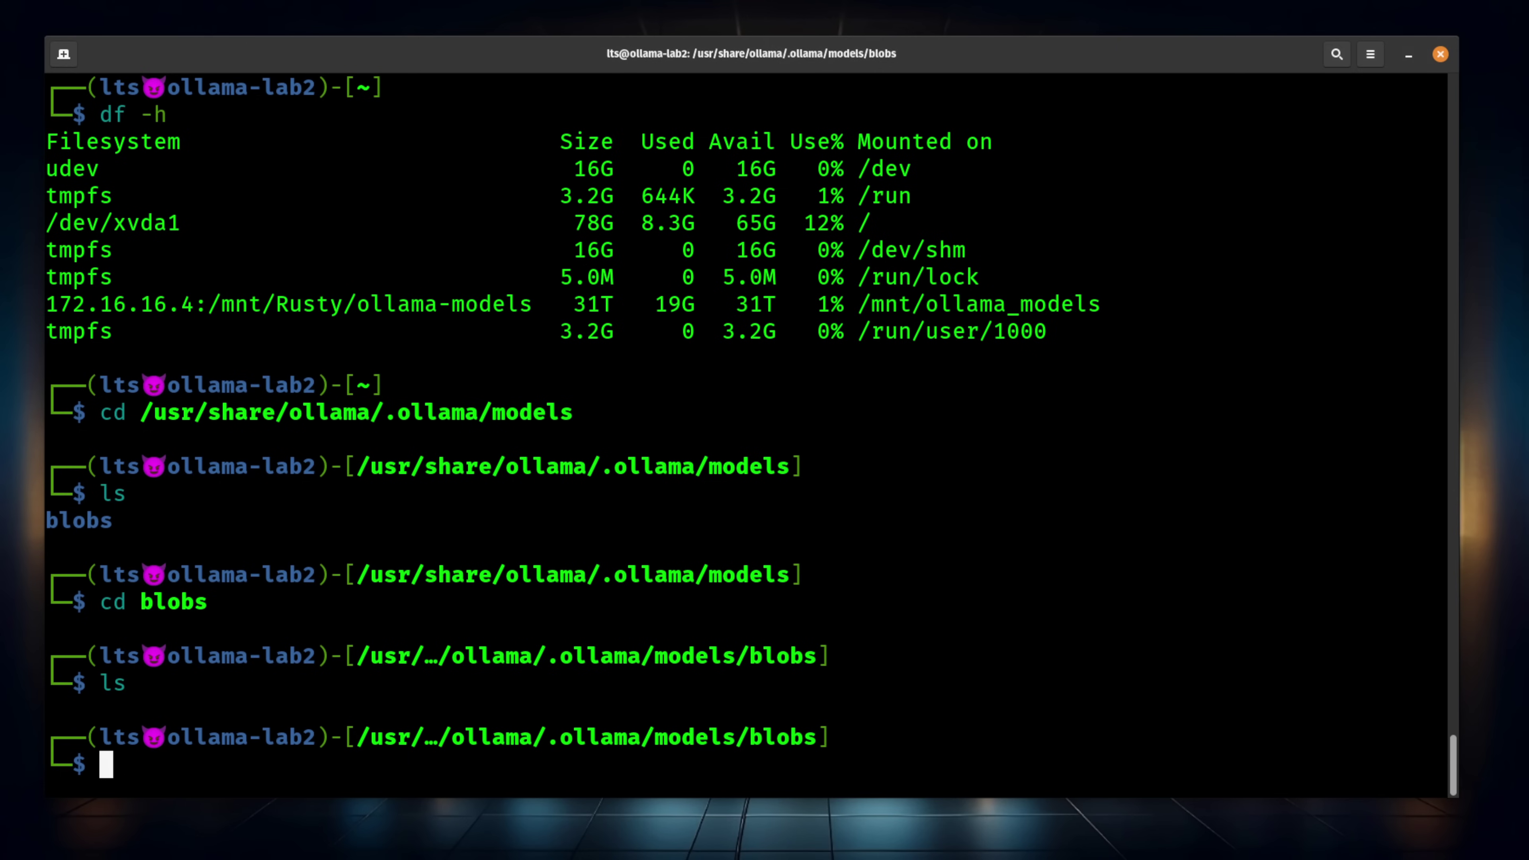
type("cd ..")
key("Return")
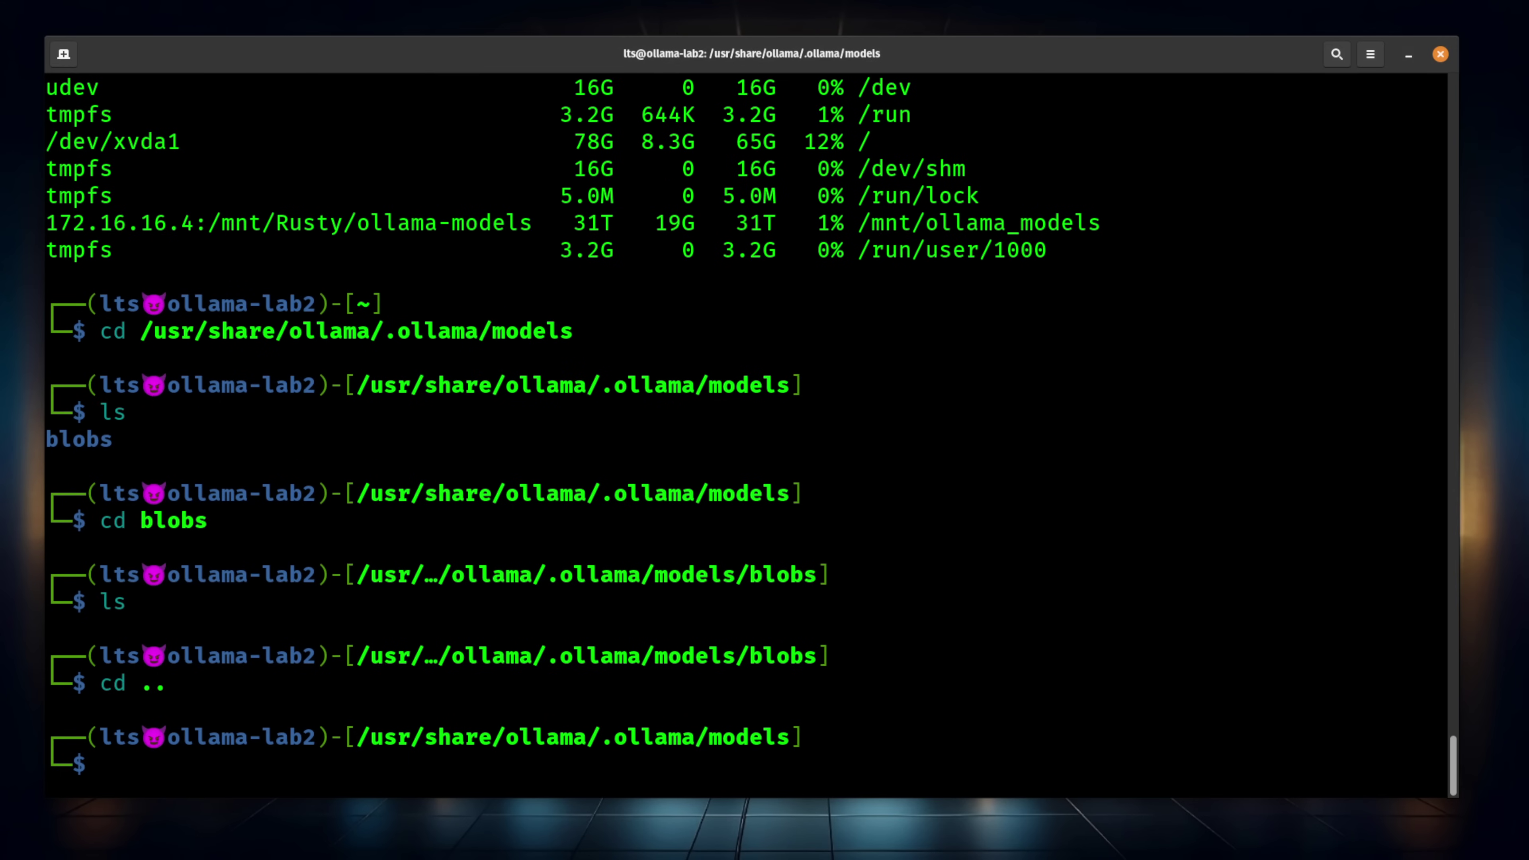
Copy the local models with cp -R *.* /mnt/ollama_models/models
type("cp -R *.* /mnt/ollama_models/models")
key("Right")
key("Right")
key("Right")
key("Right")
key("Right")
key("Right")
key("Right")
key("Right")
key("Right")
key("Right")
key("Right")
key("Right")
key("Right")
key("Right")
key("Right")
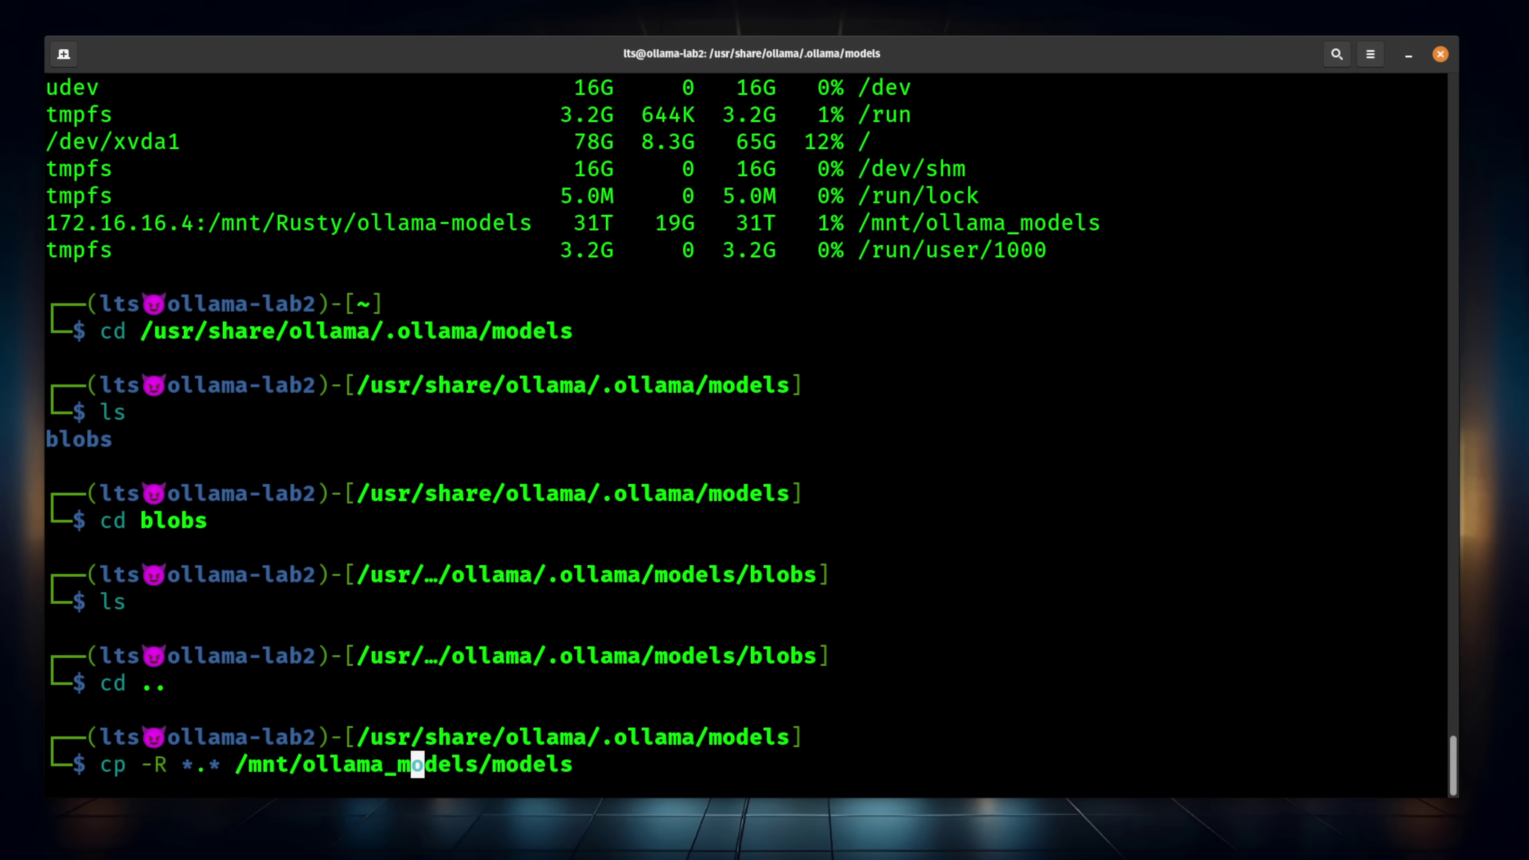
key("Right")
Copy the models onto the NFS share and stop the Ollama service with admin rights
key("Return")
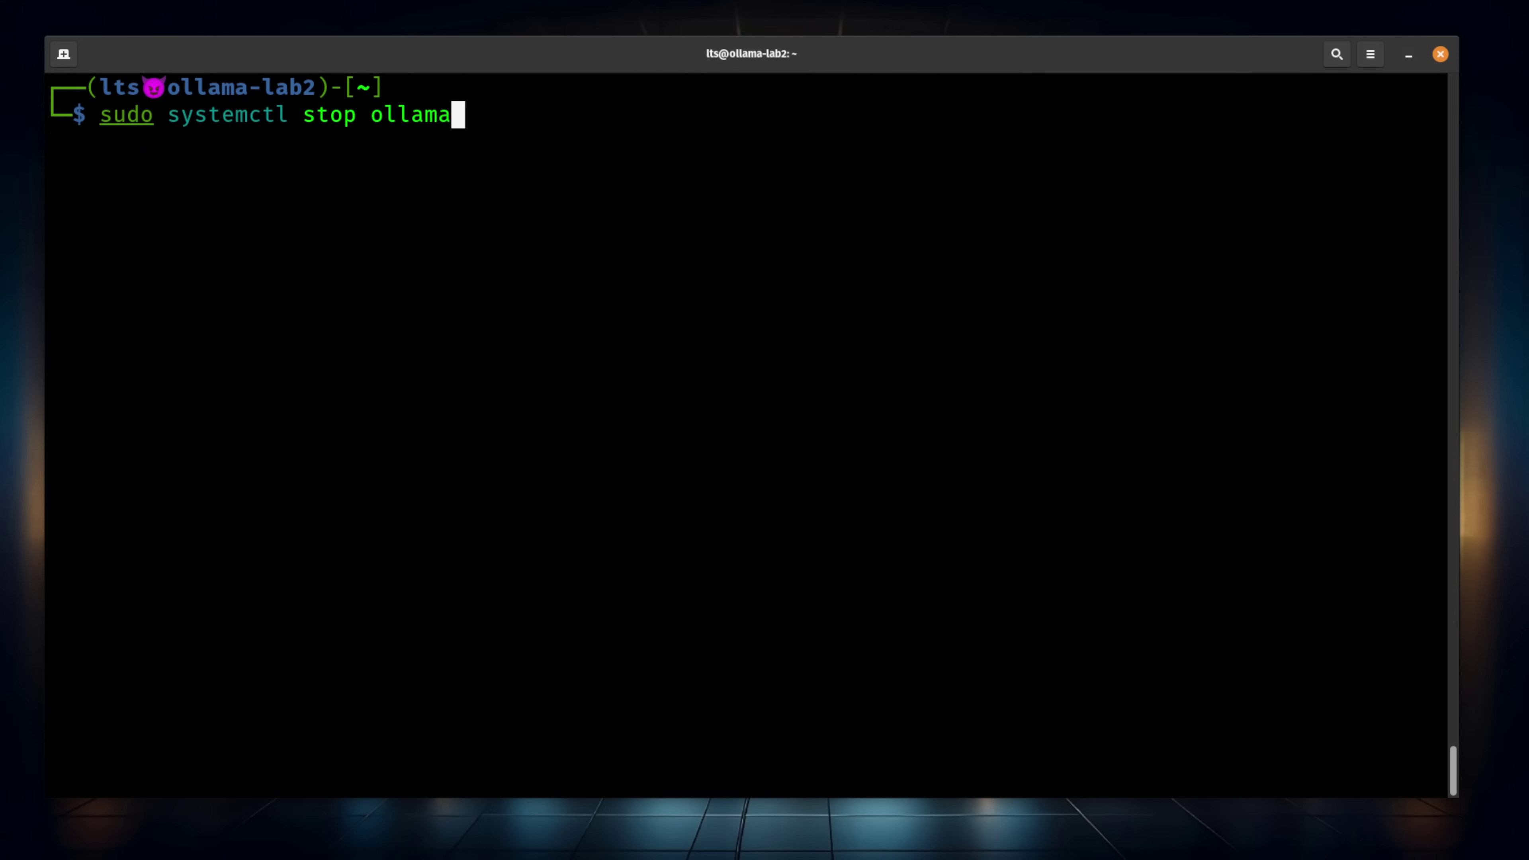
key("Return")
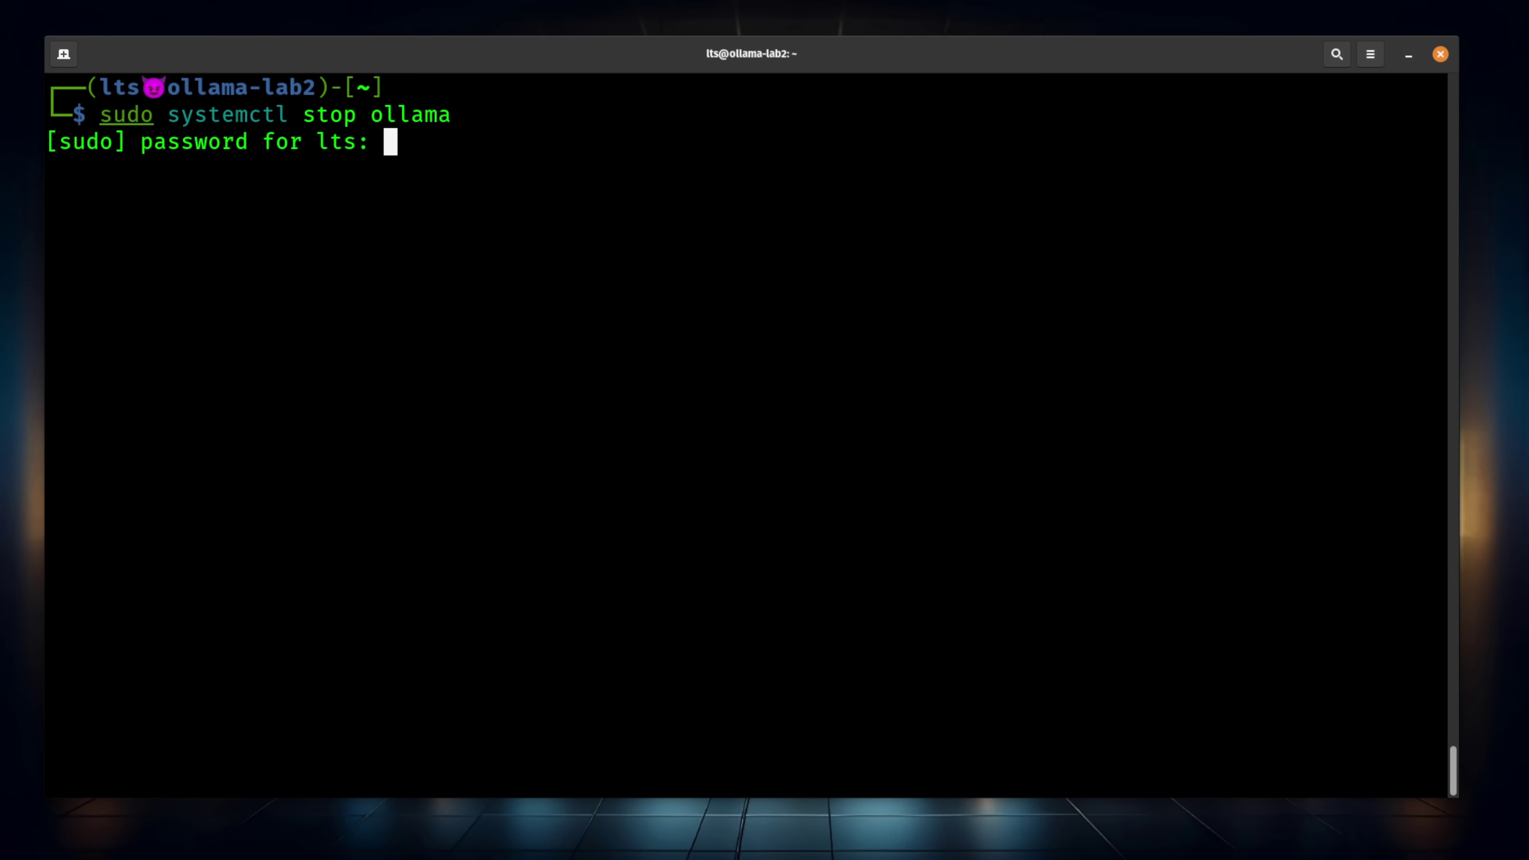
key("Return")
Replace the local Ollama models folder with a symlink to the NFS share and start Ollama again
key("ctrl+shift+v")
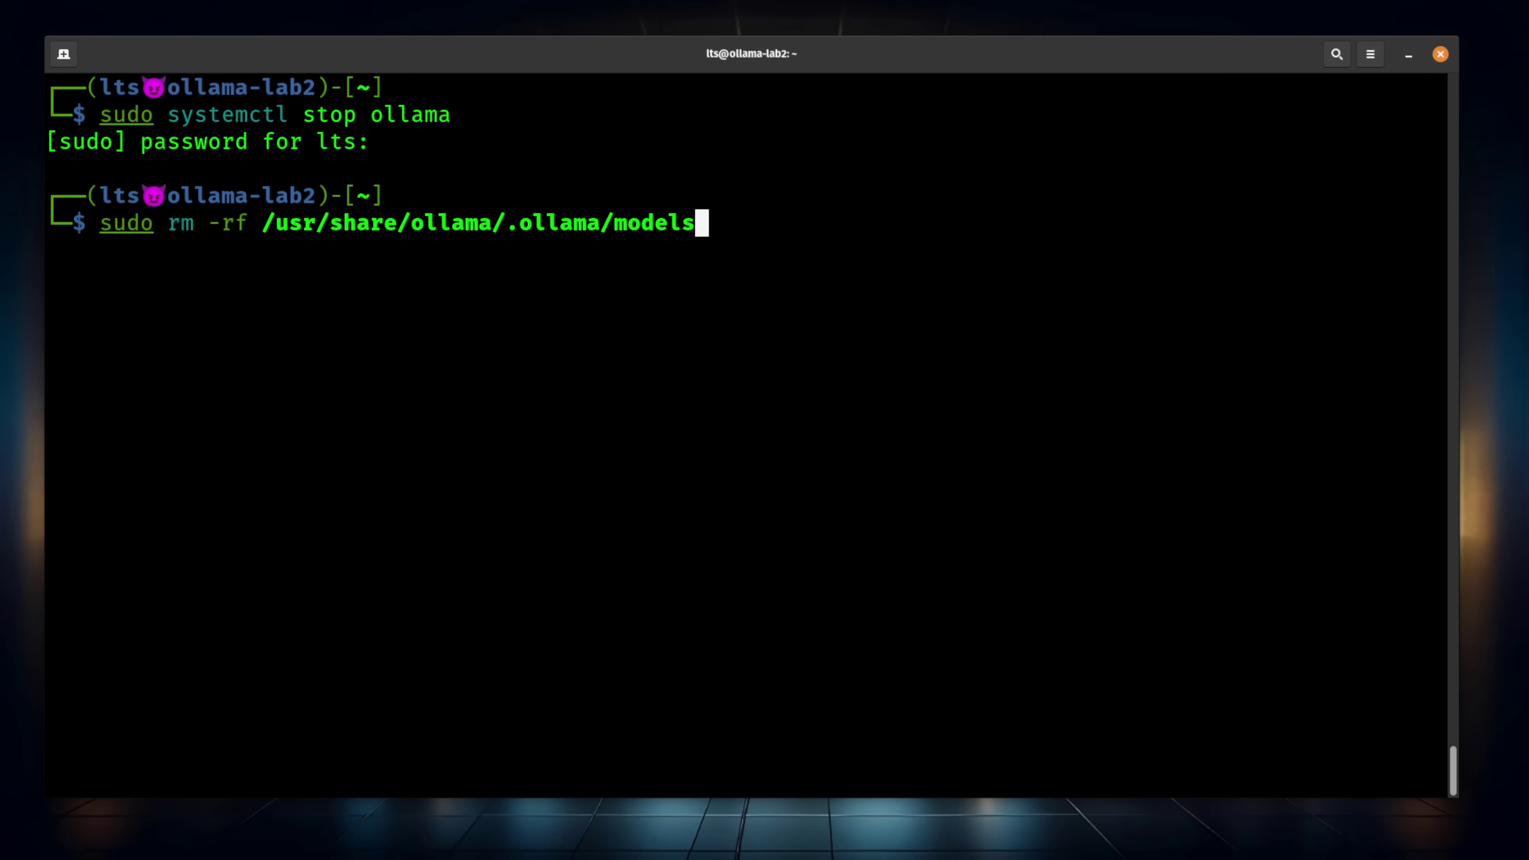
key("Return")
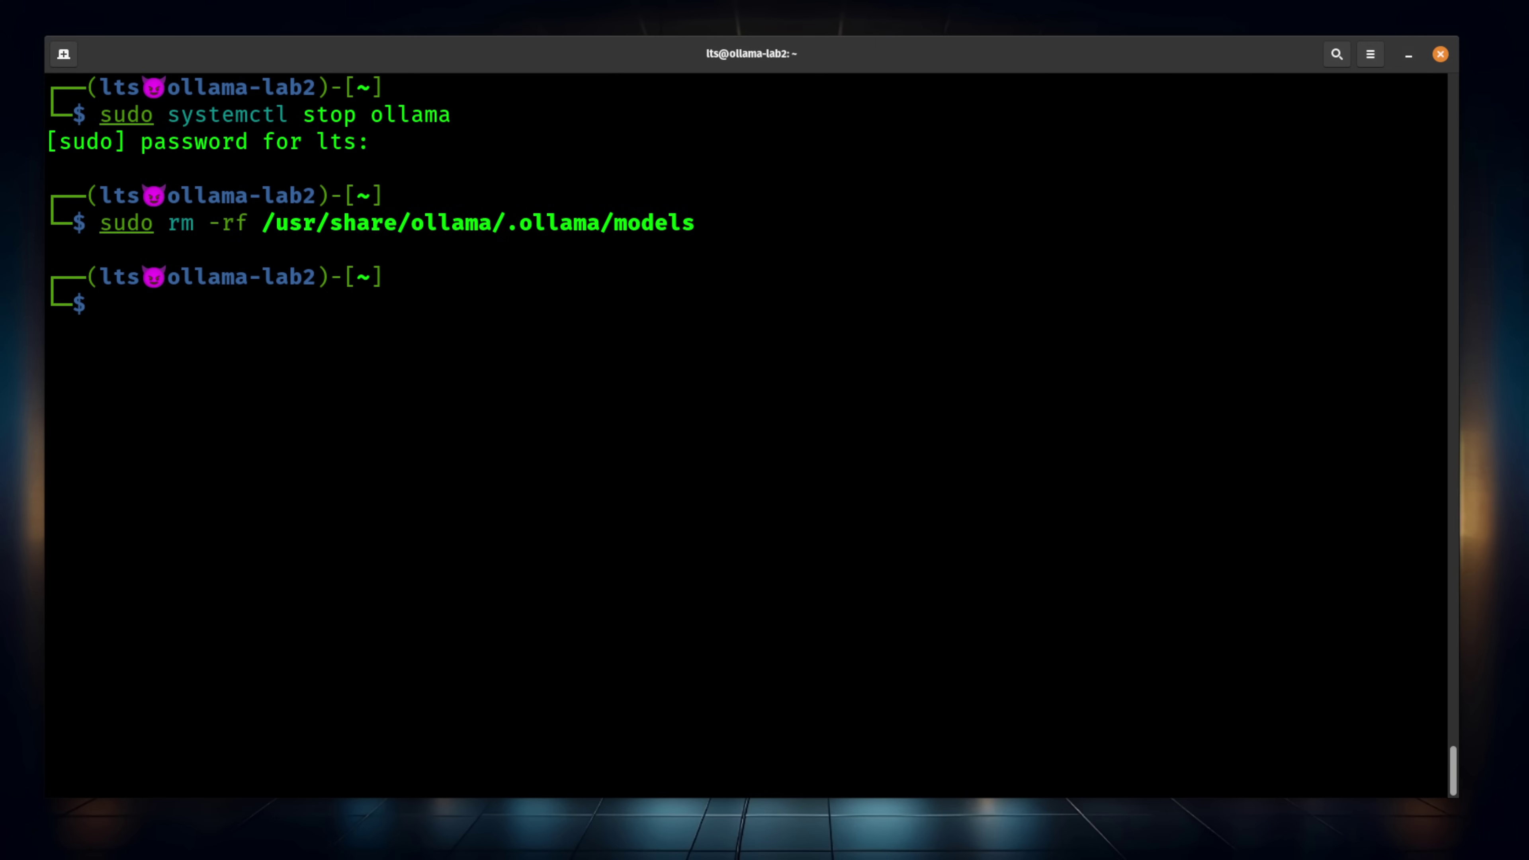
type("sudo ln -s /mnt/ollama_models/models /usr/share/ollama/.ollama/models")
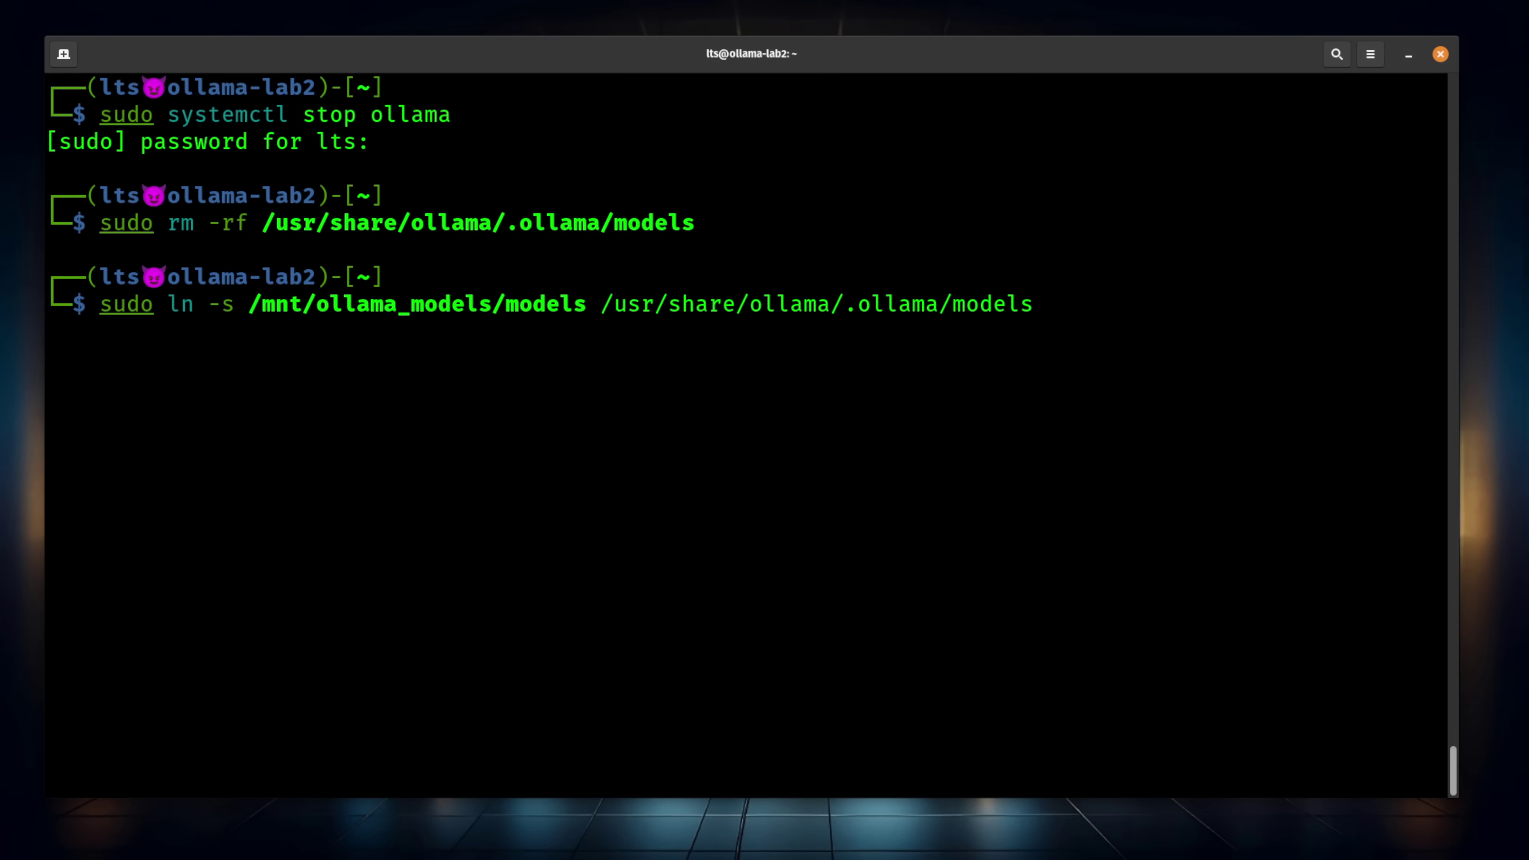
key("Return")
type("sudo systemctl start ollama")
key("Return")
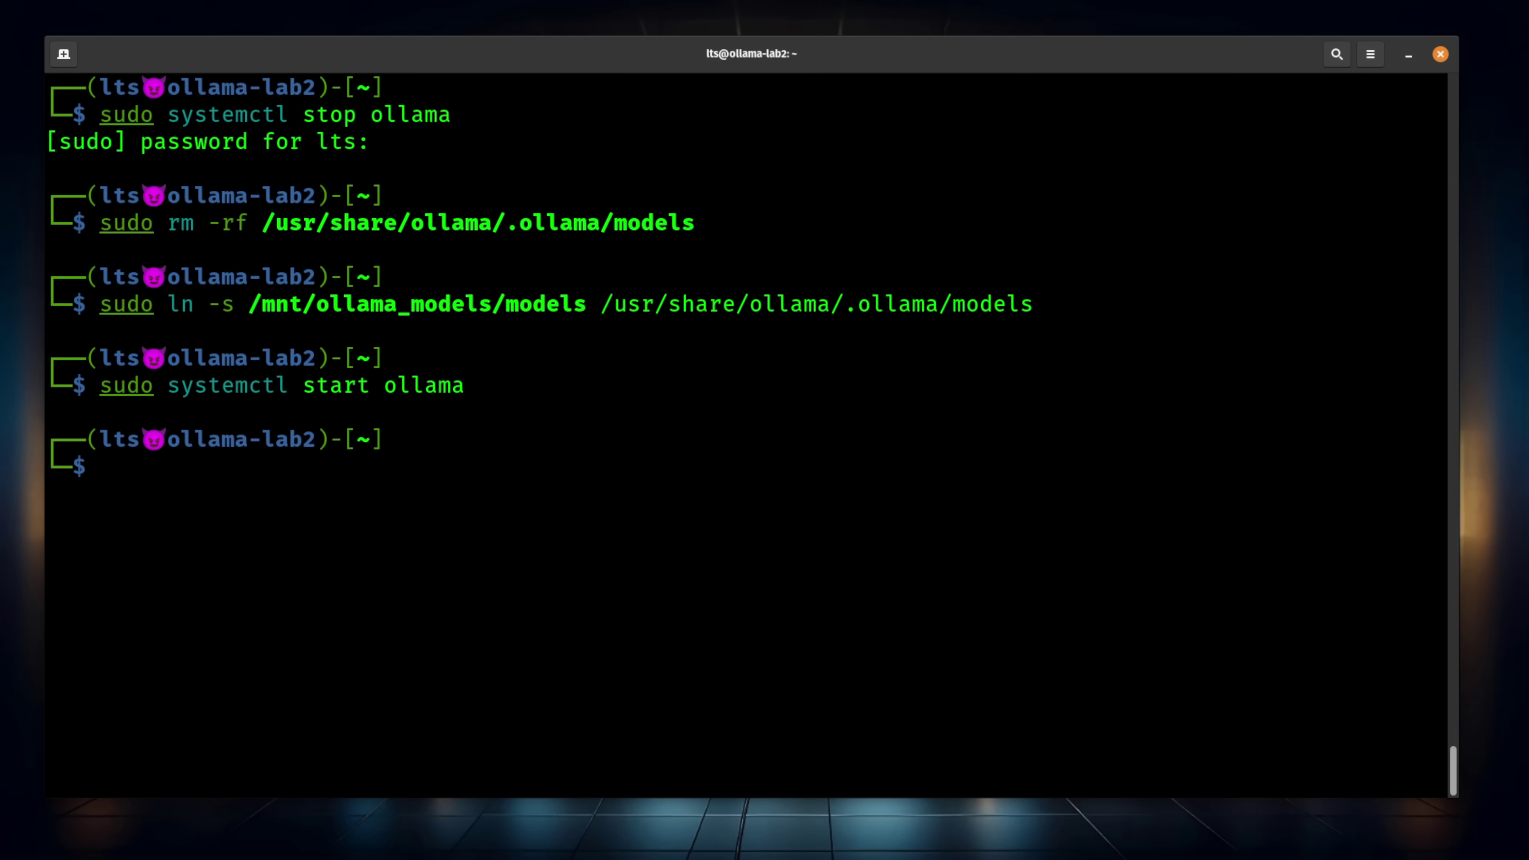
Run ollama list, showing five models including llama3:8b and deepseek-r1:8b, with smaller terminal text
type("oll")
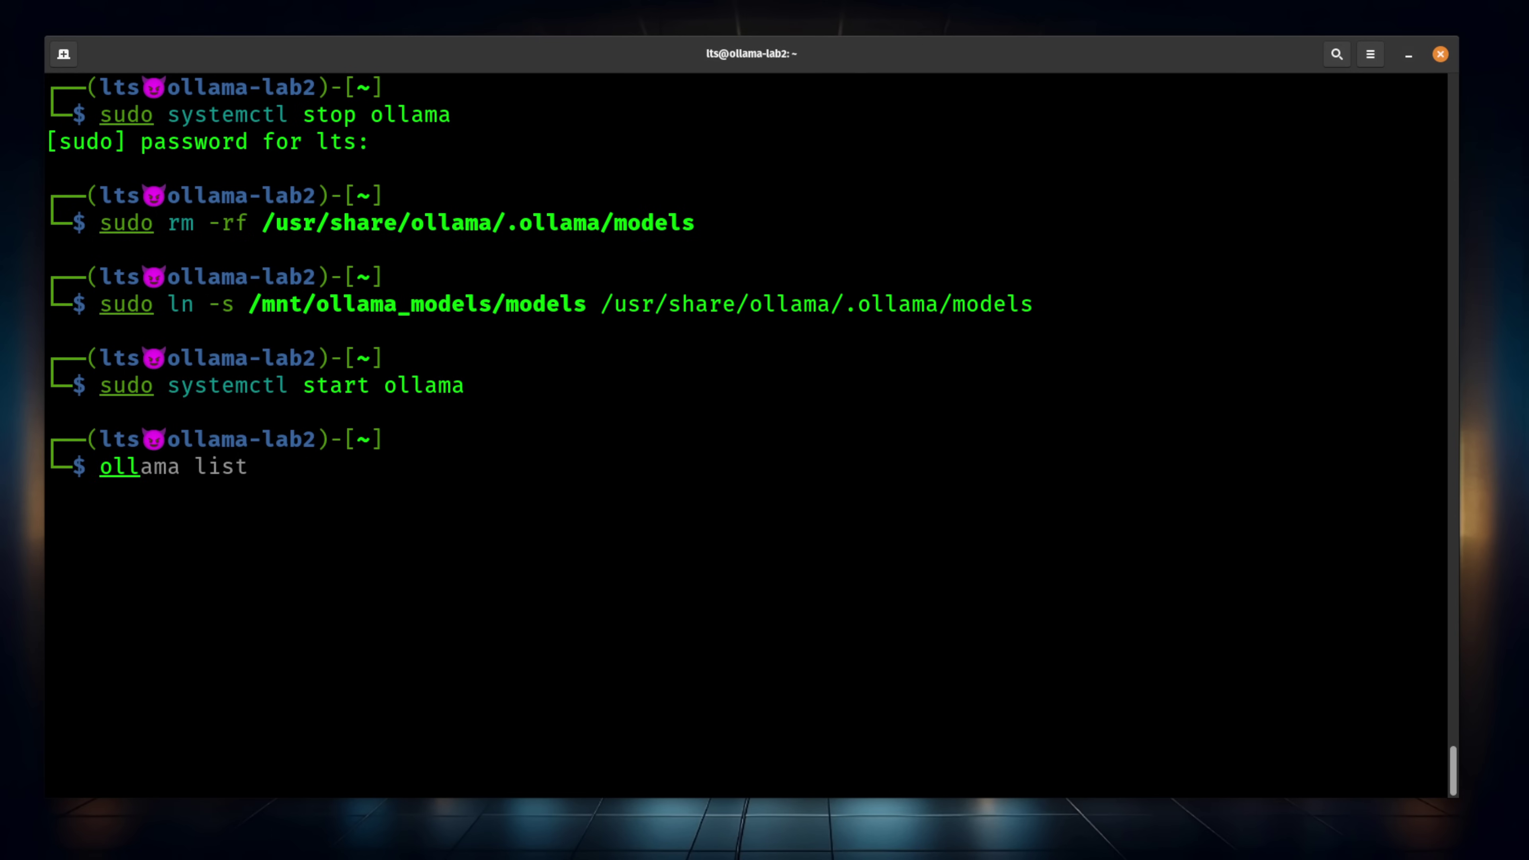
key("Right")
key("Return")
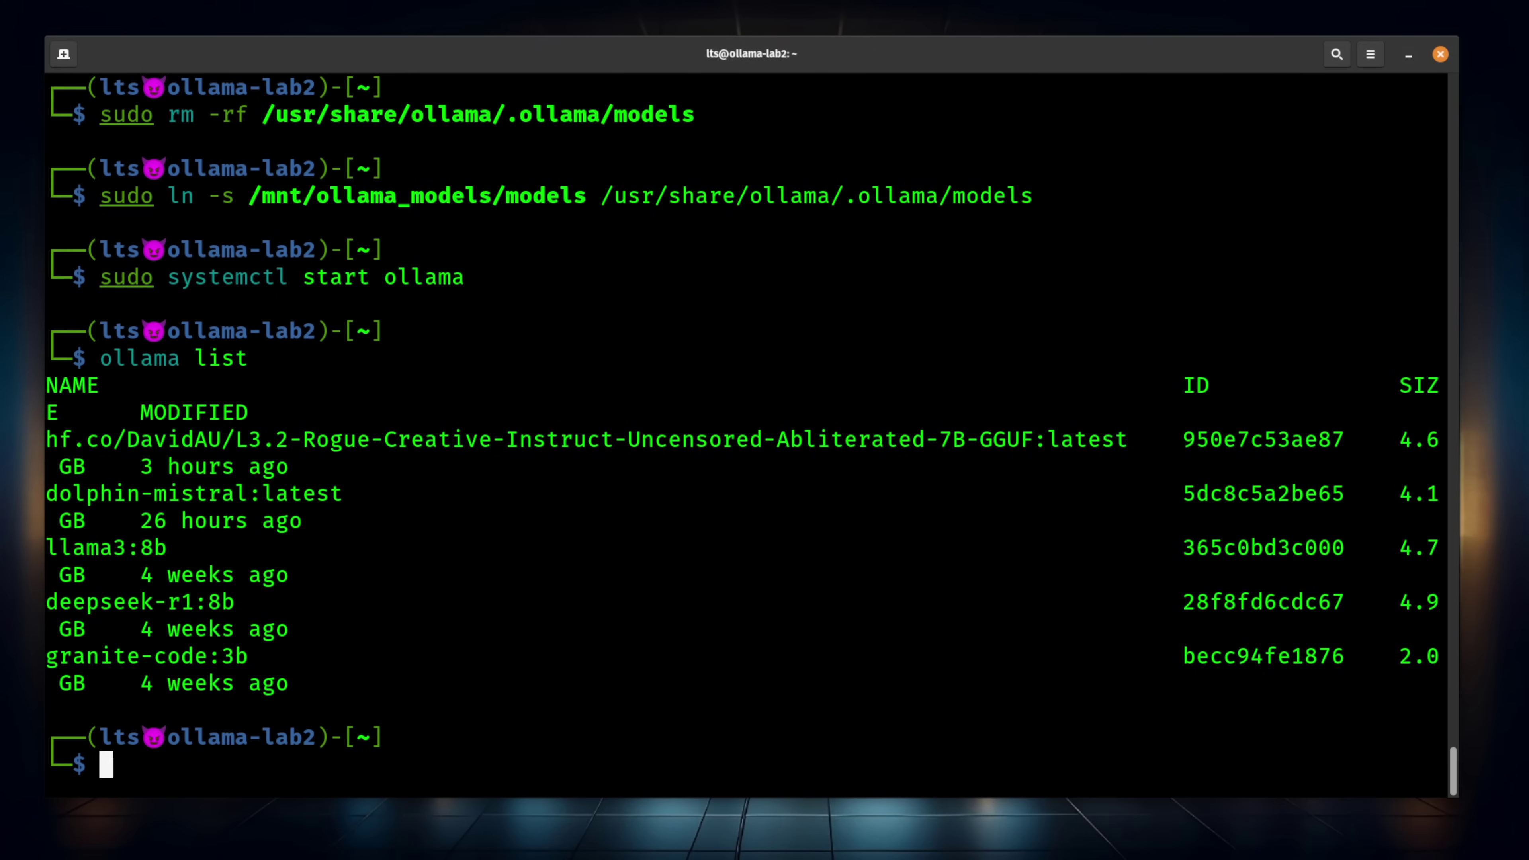
key("ctrl+minus")
key("ctrl+minus")
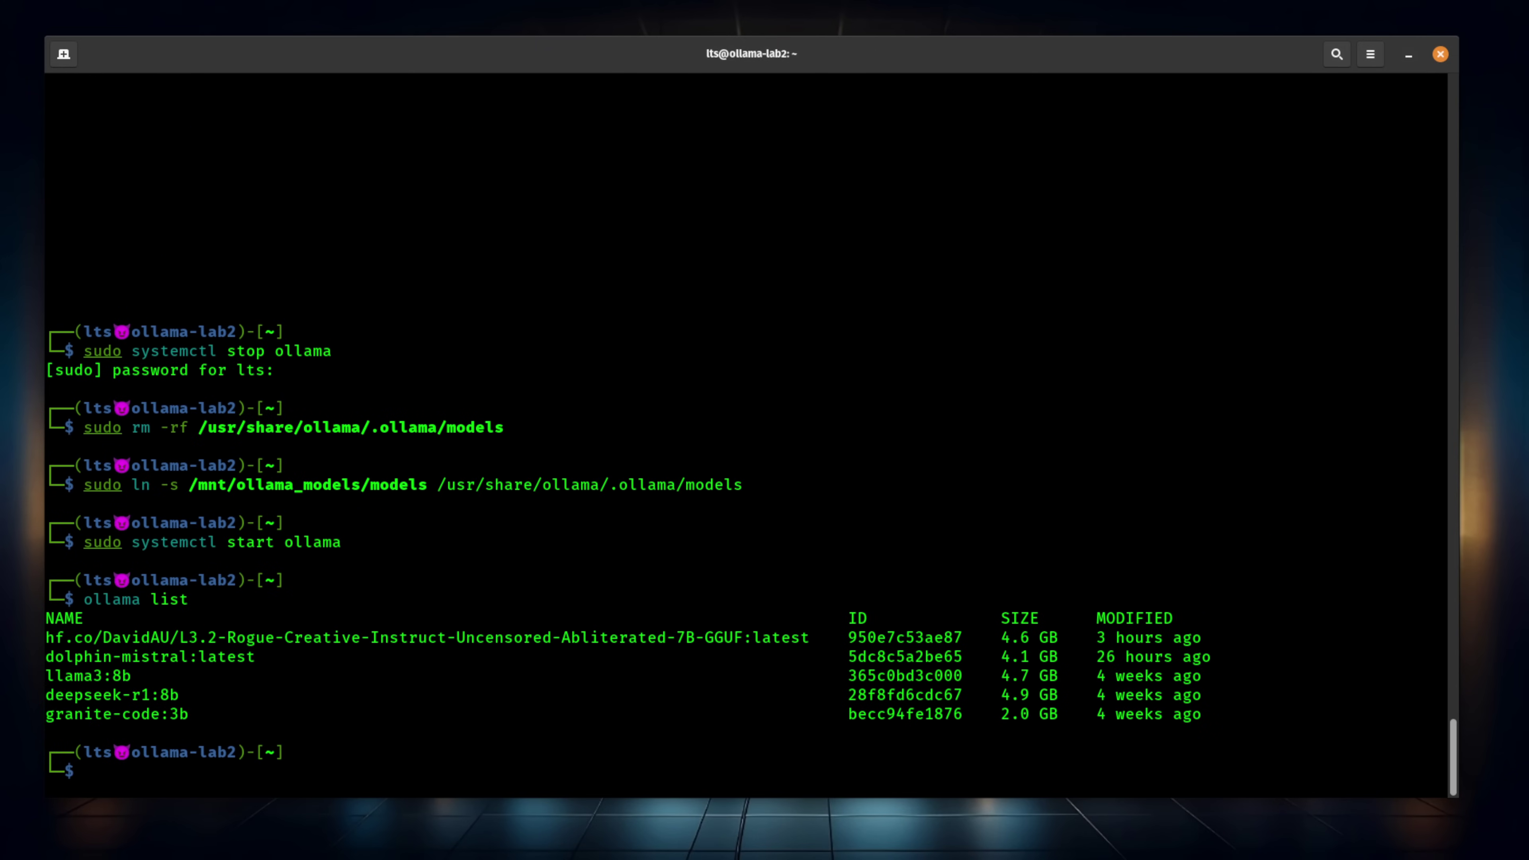
Clear the terminal and rerun ollama list, showing the five NFS-backed models sized 2.0 to 4.9 GB
key("ctrl+l")
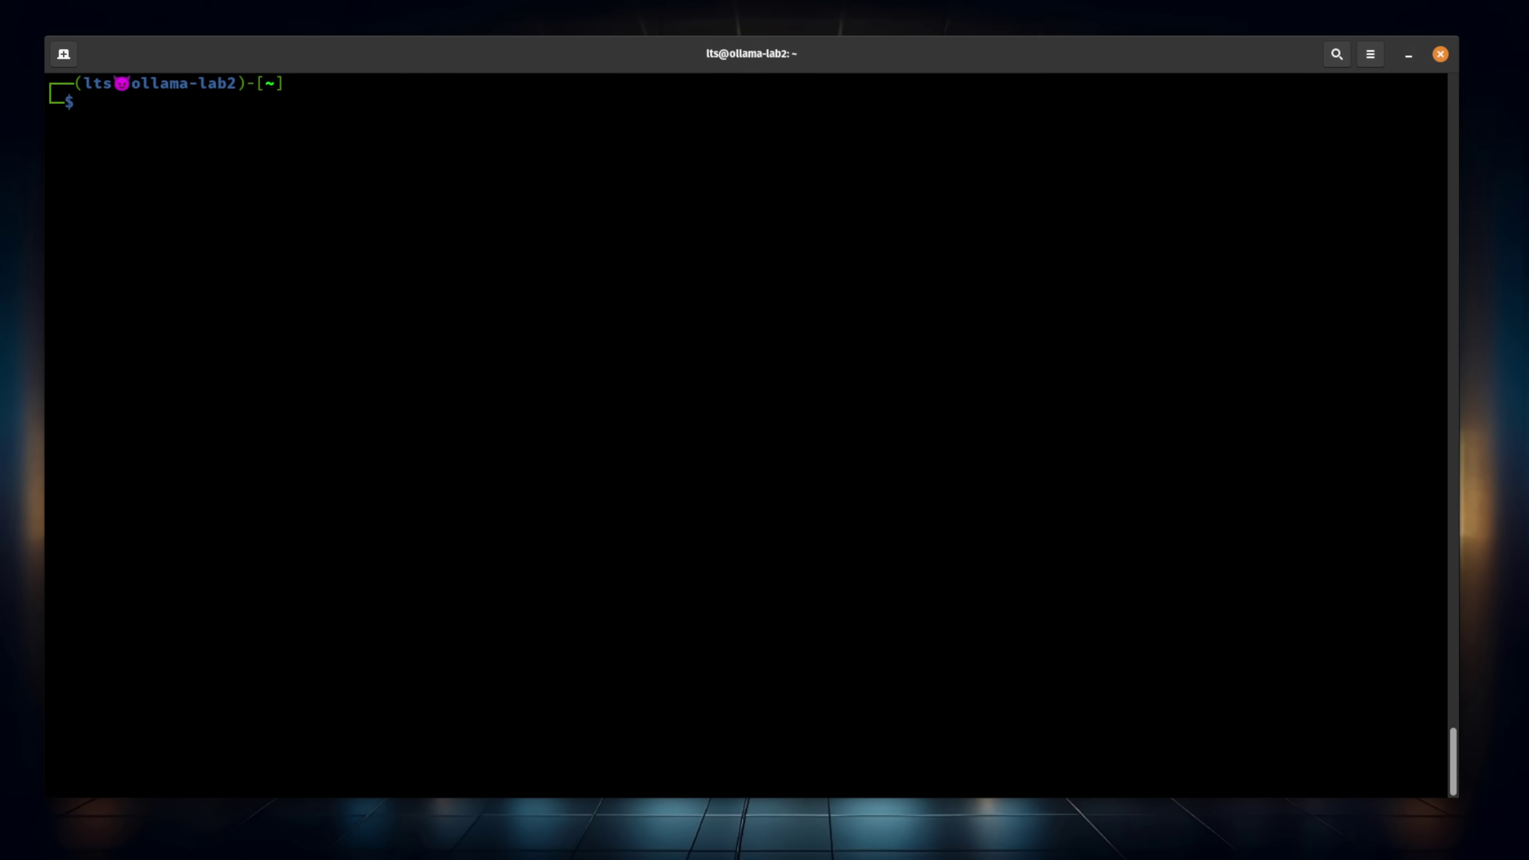
key("Up")
key("Return")
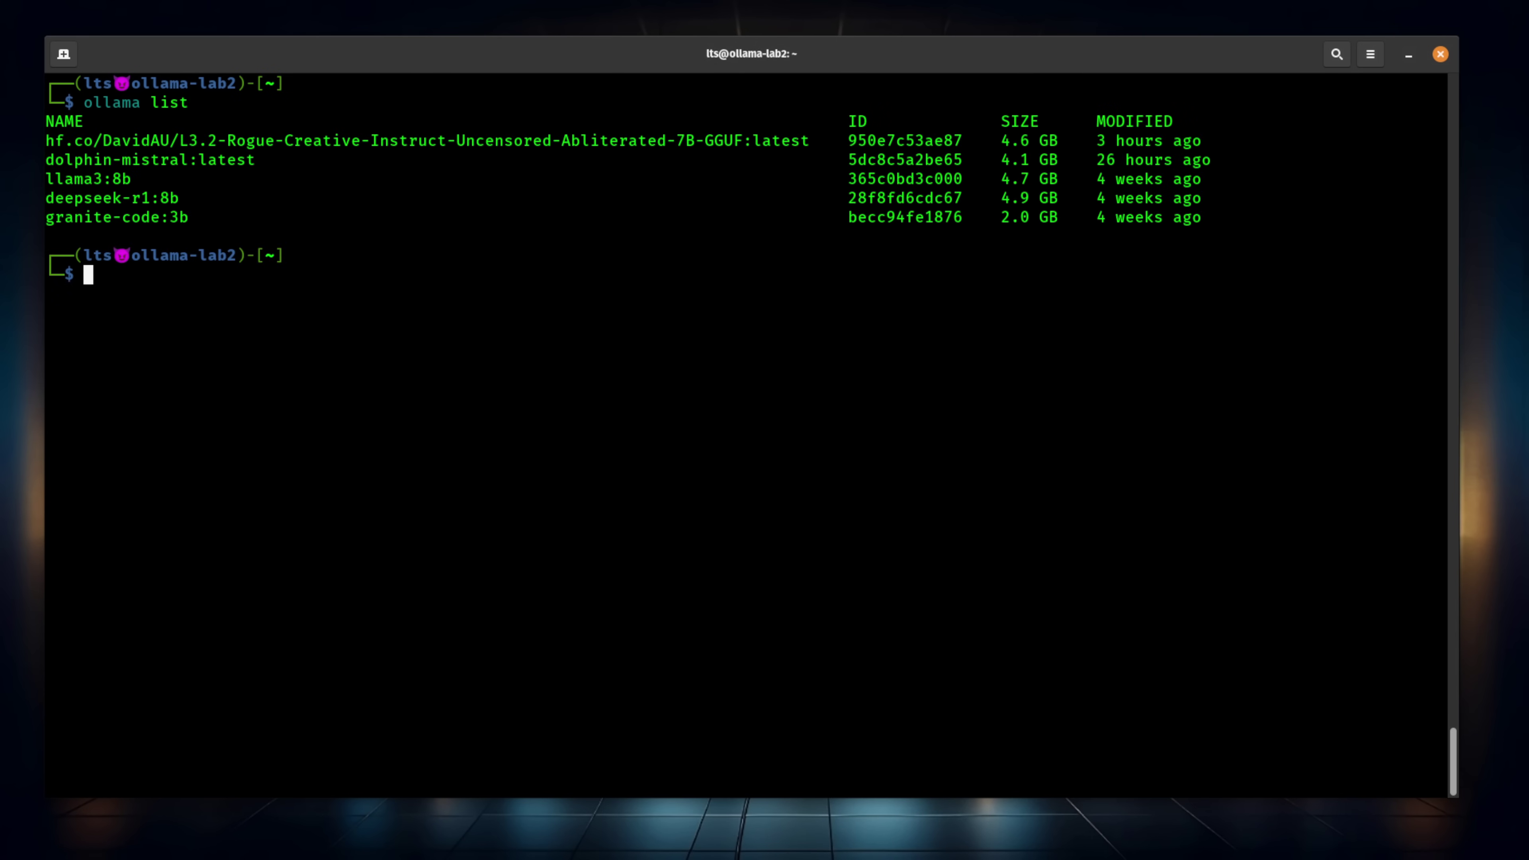